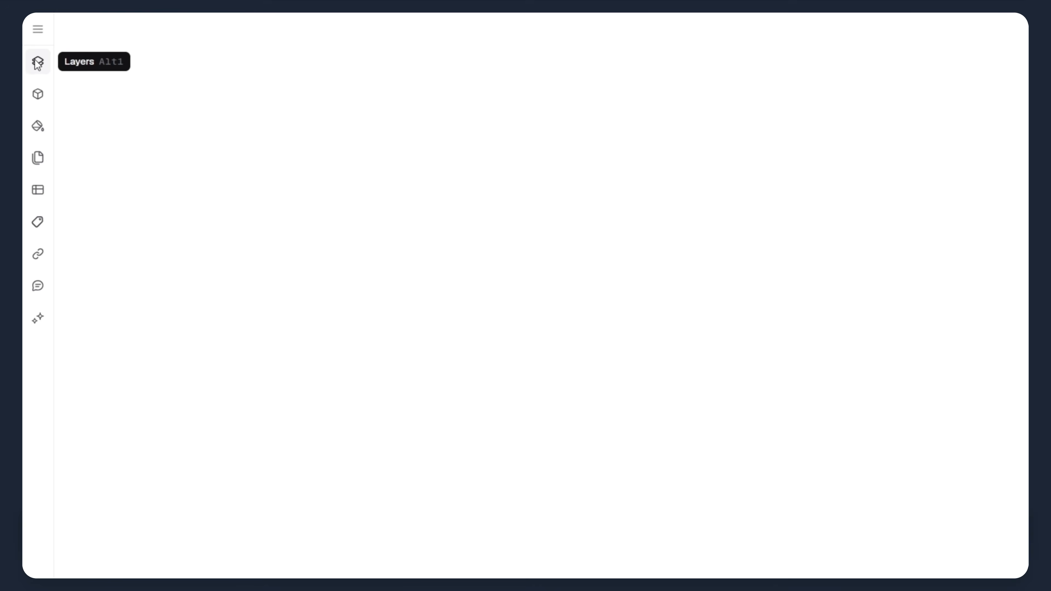
# Create two new layers in the model and name them Walls and Flooring
pyautogui.click(38, 62)
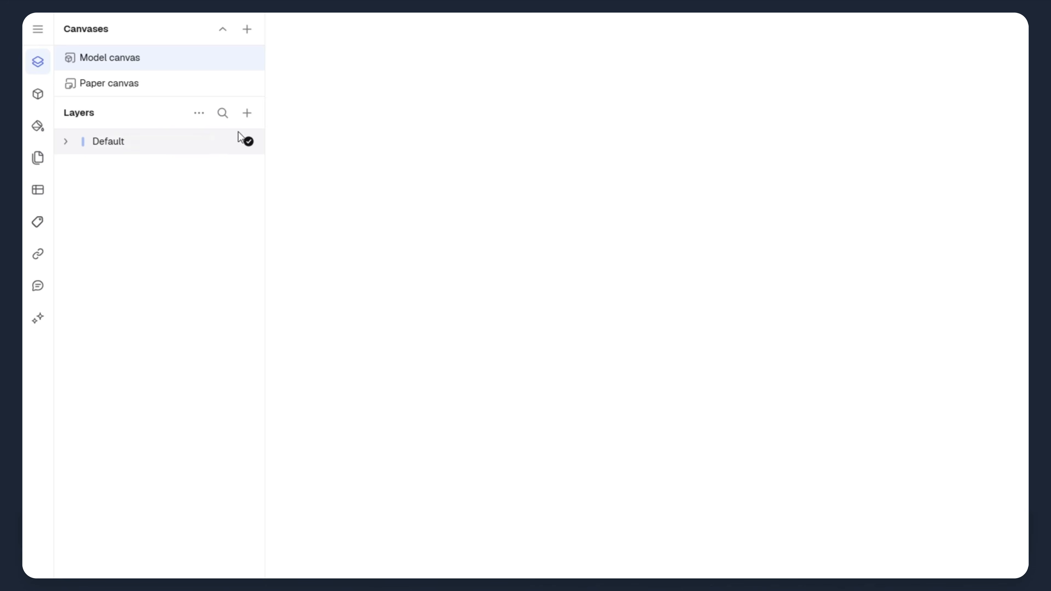
pyautogui.click(247, 114)
pyautogui.click(261, 145)
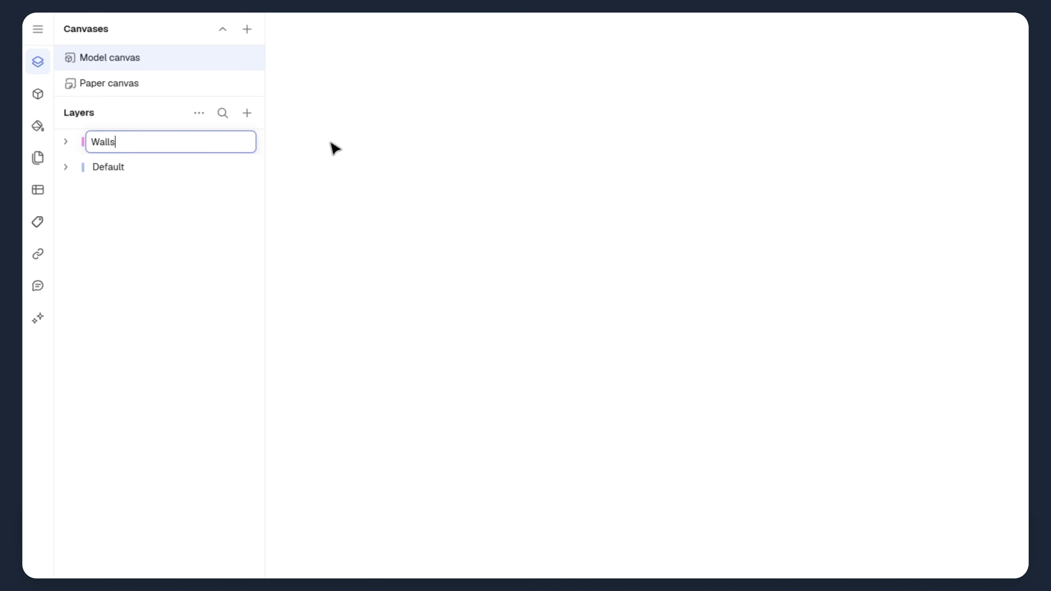
pyautogui.click(247, 113)
pyautogui.click(259, 143)
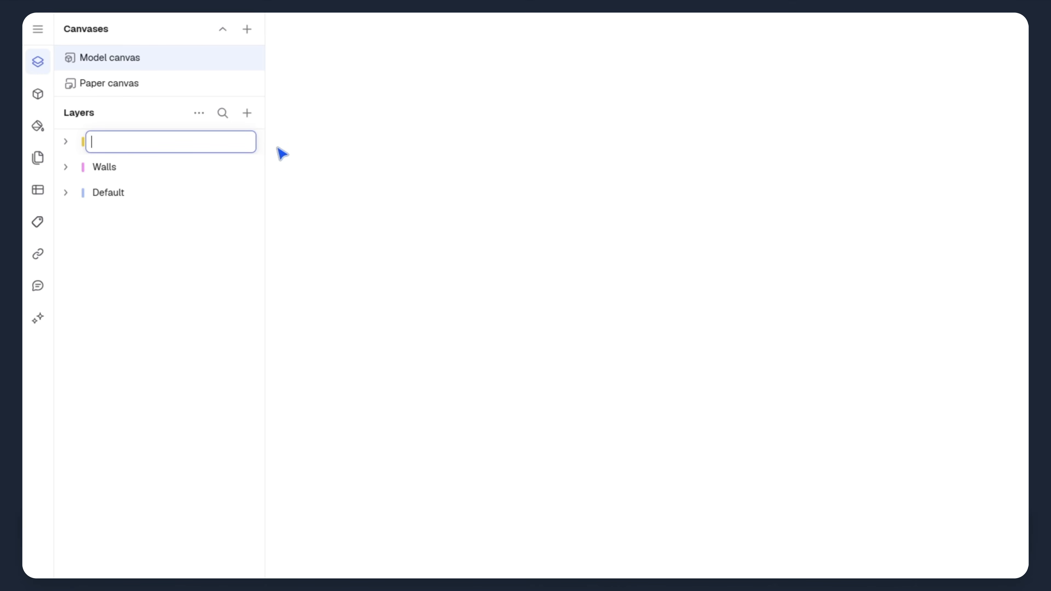
pyautogui.press('Return')
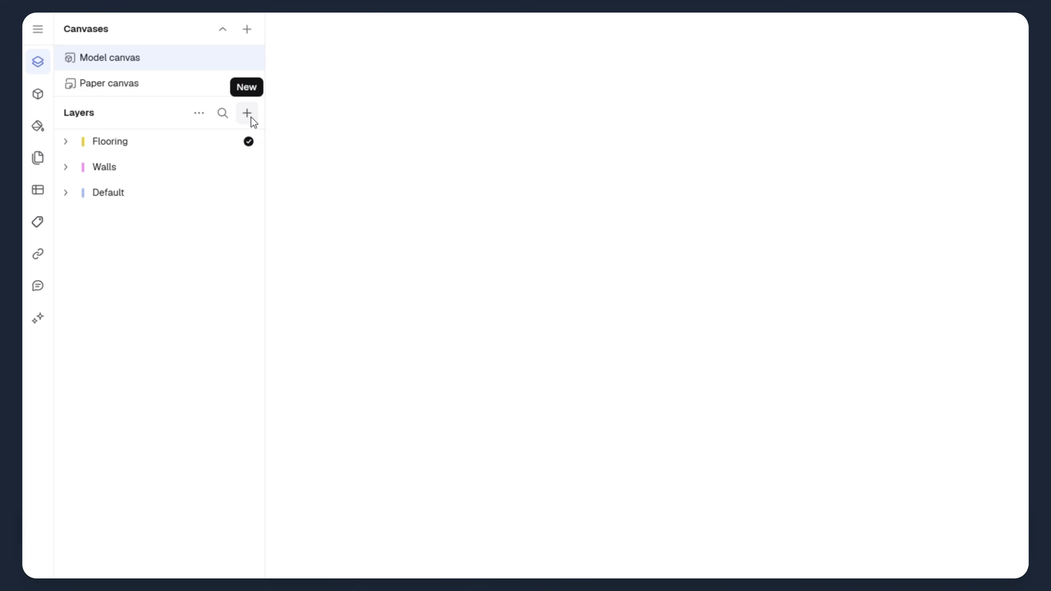
# Add a third layer named Annotation above the Flooring layer
pyautogui.click(247, 113)
pyautogui.click(259, 143)
pyautogui.press('BackSpace')
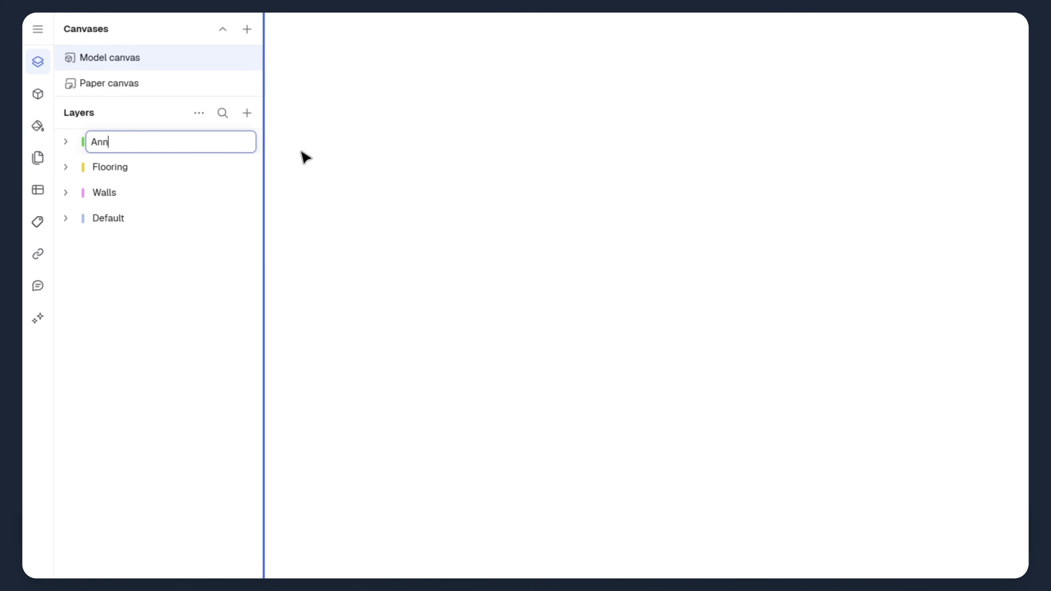
pyautogui.write('Annotation')
pyautogui.press('Return')
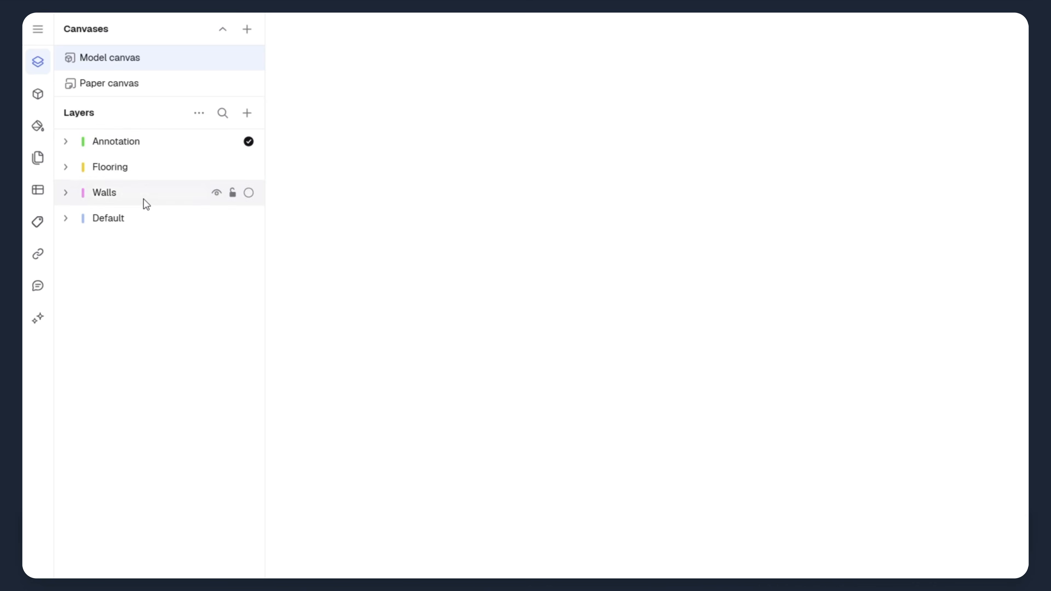
# Close the layer list and set the model canvas unit to Meters
pyautogui.click(33, 69)
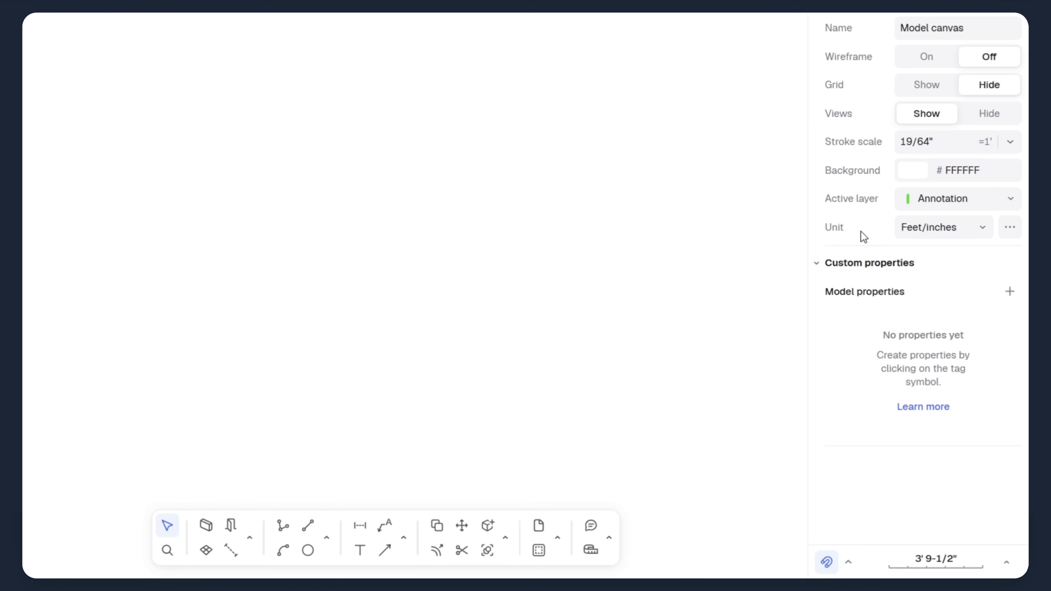
pyautogui.click(975, 227)
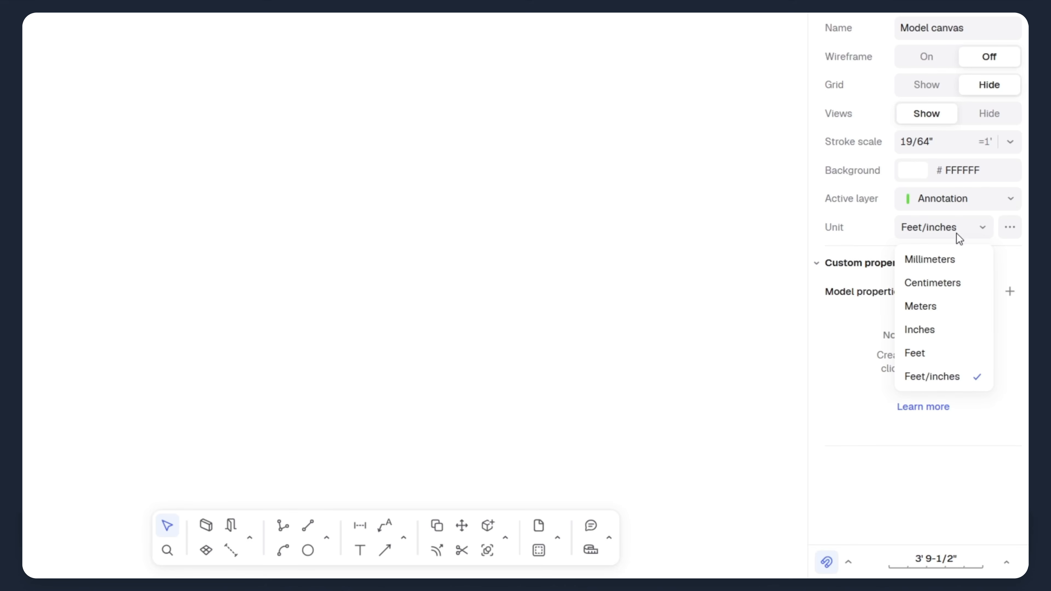
pyautogui.click(926, 307)
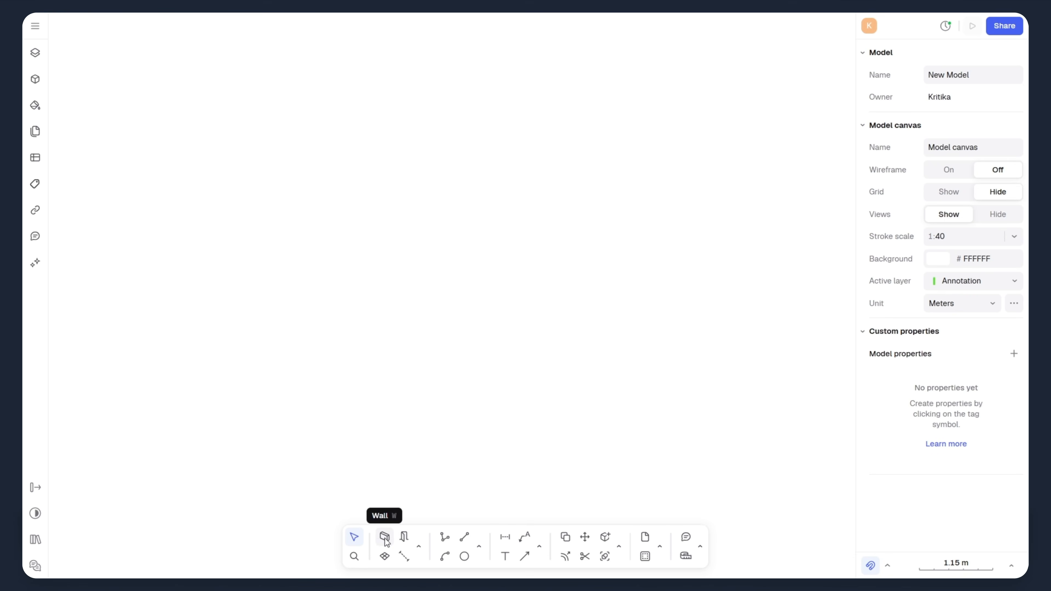
# Start the Wall command and set the wall thickness to 0.5 m
pyautogui.click(385, 538)
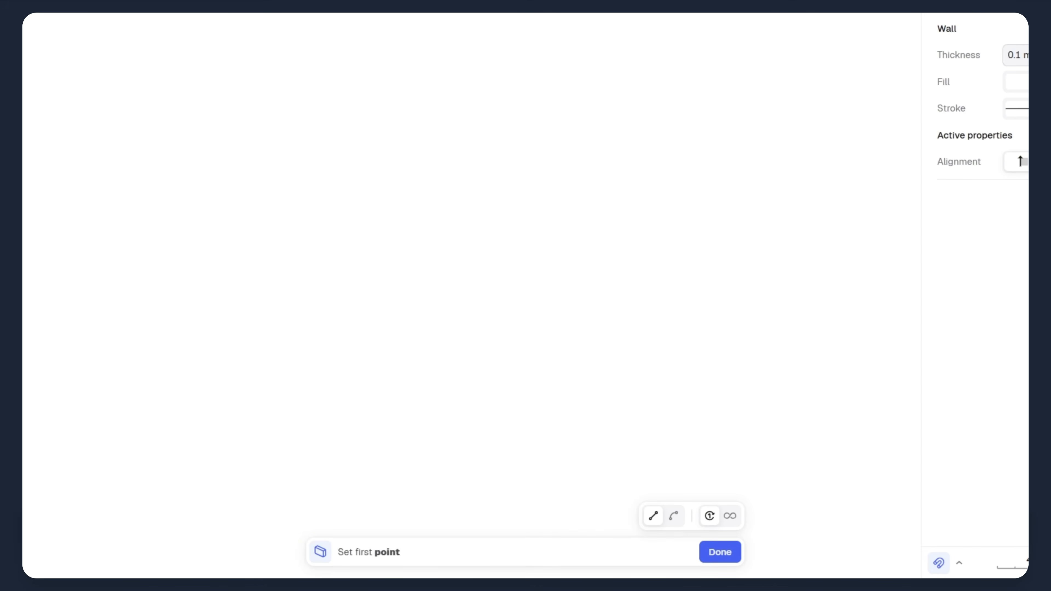
pyautogui.click(1012, 167)
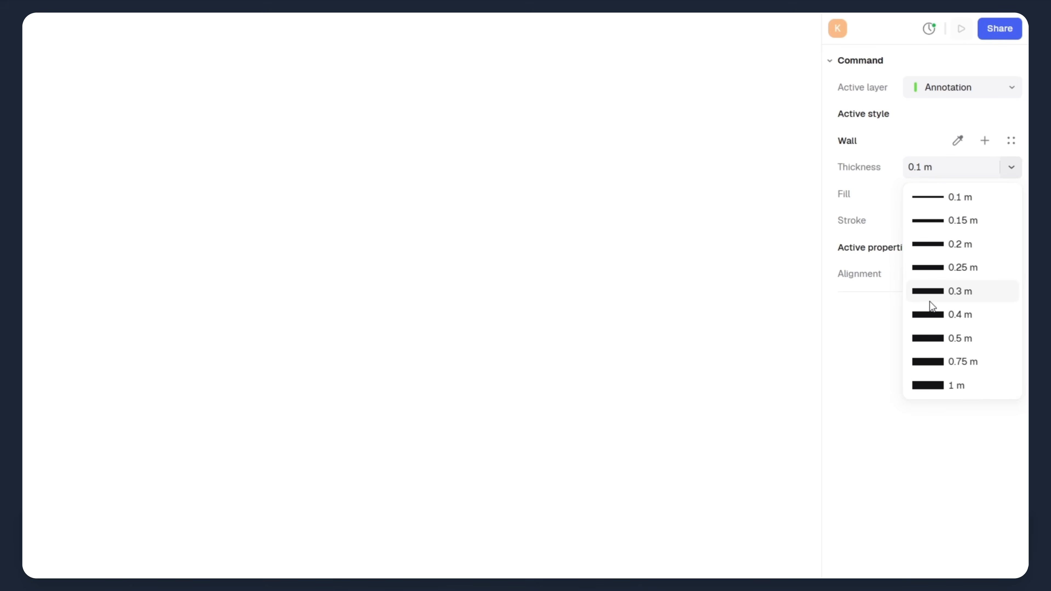
pyautogui.click(939, 338)
# Give the wall style a hatch fill with the Oblique Compact pattern and the stroke color #AAAAAA
pyautogui.click(910, 197)
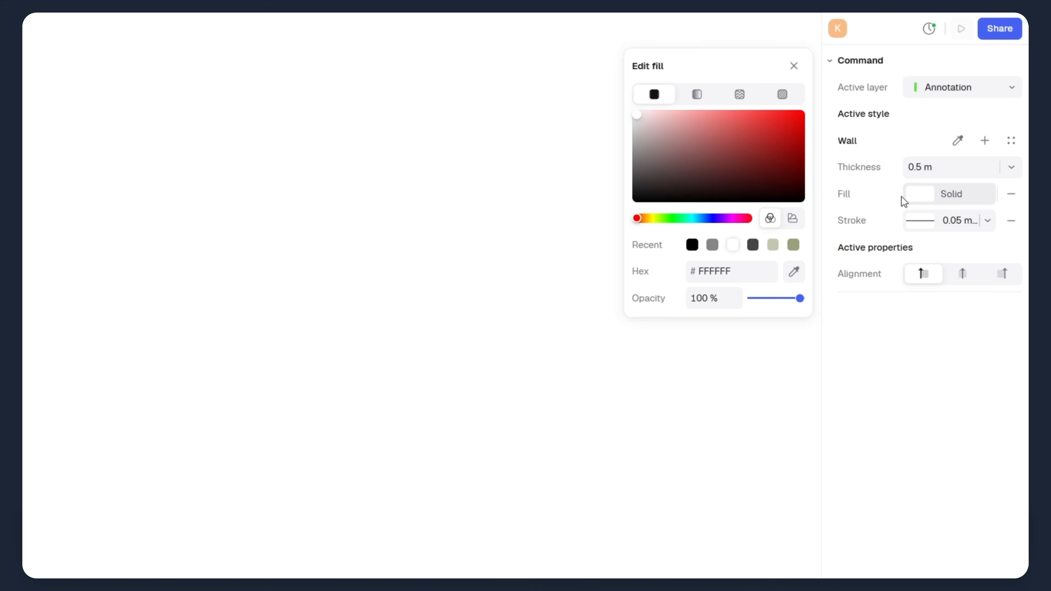
pyautogui.click(782, 95)
pyautogui.click(766, 206)
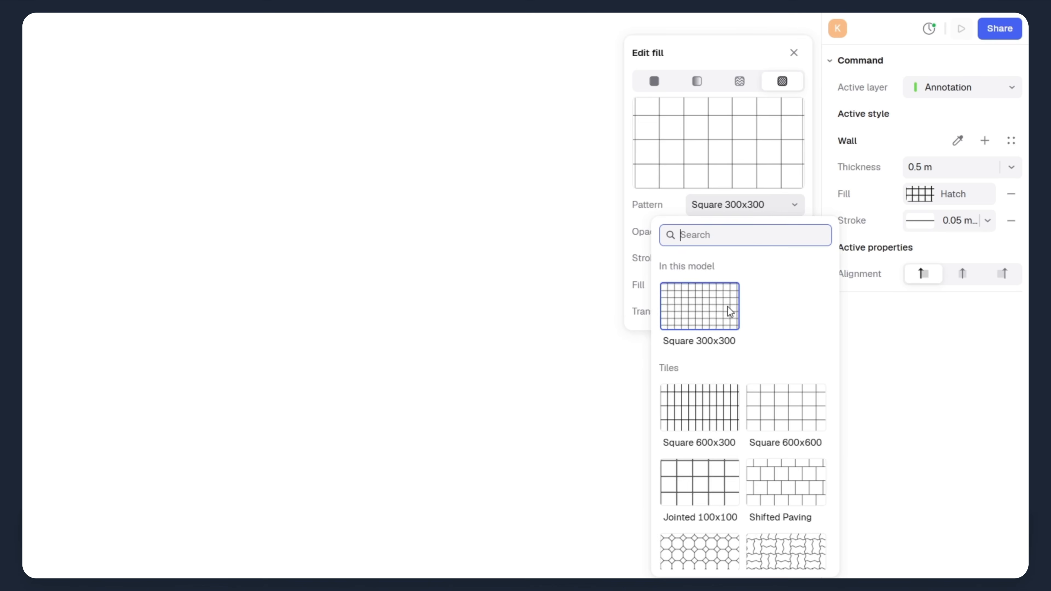
pyautogui.scroll(-20, 748, 459)
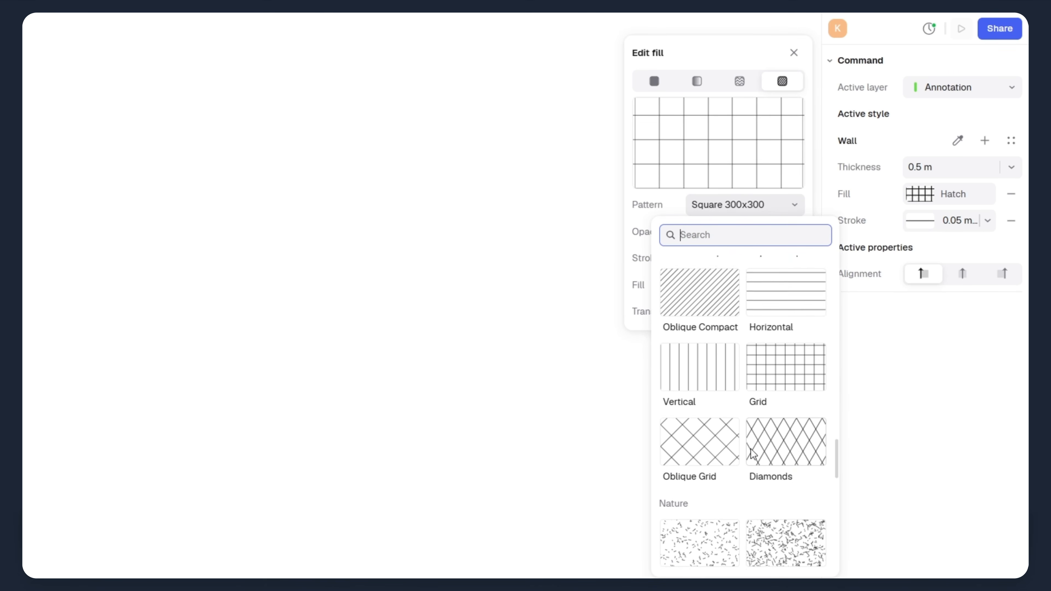
pyautogui.scroll(2, 752, 454)
pyautogui.click(721, 349)
pyautogui.click(704, 259)
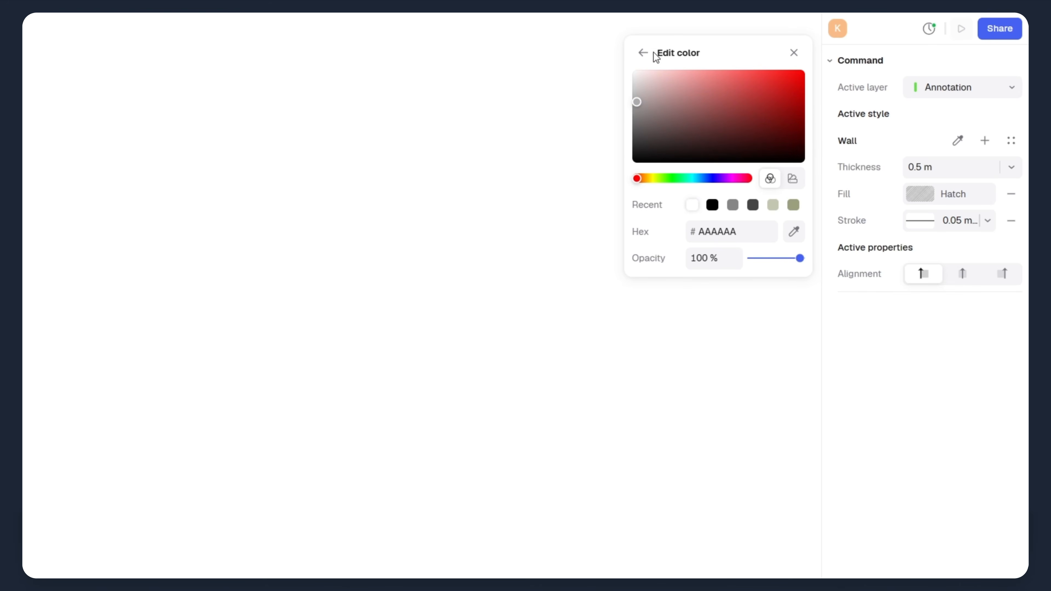
# Set the wall style's stroke weight to 0.5 mm
pyautogui.click(920, 221)
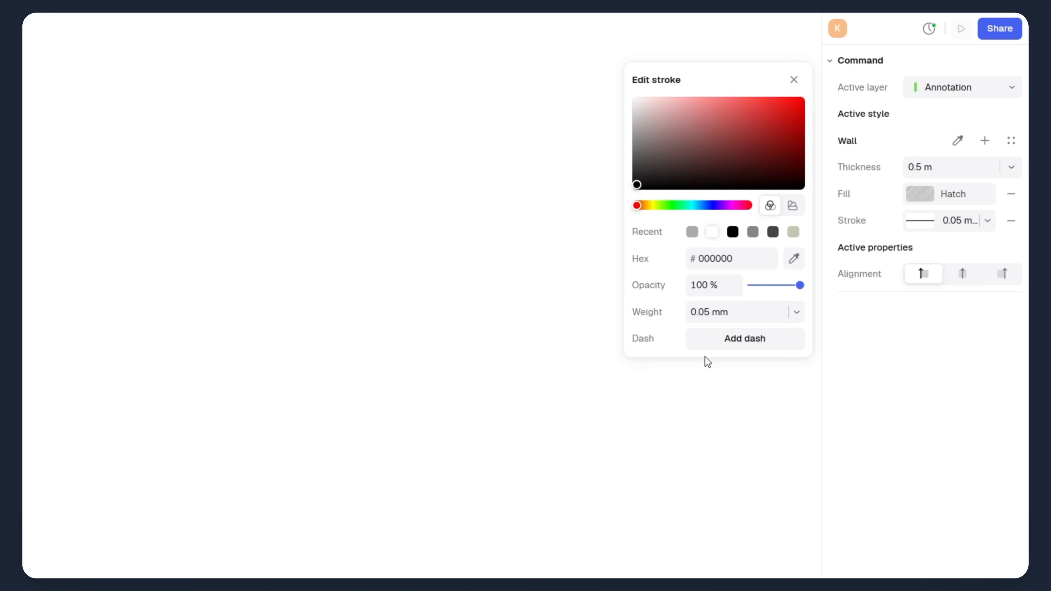
pyautogui.click(797, 313)
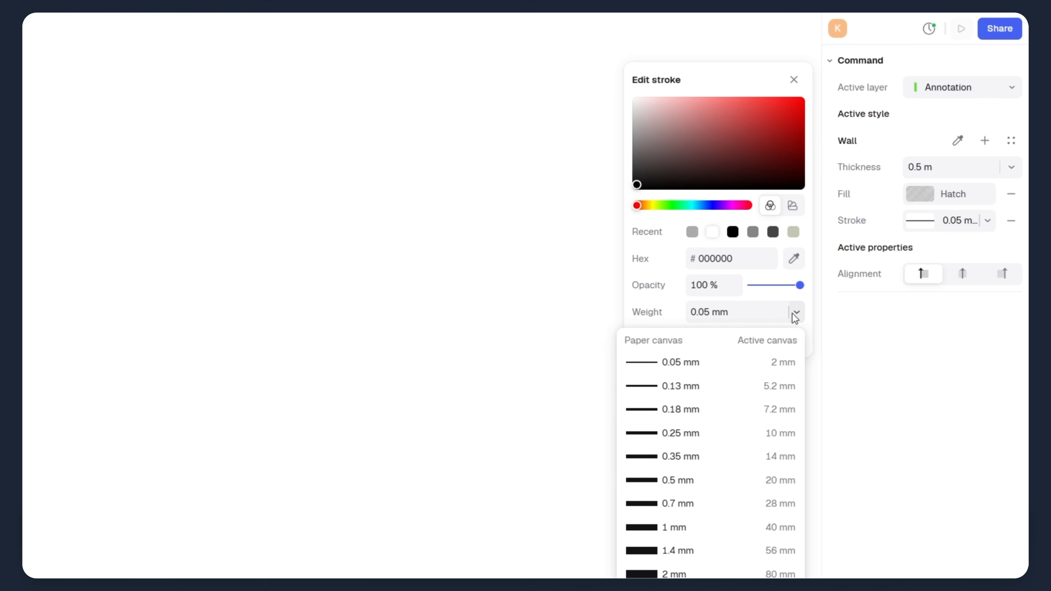
pyautogui.click(673, 481)
pyautogui.click(794, 80)
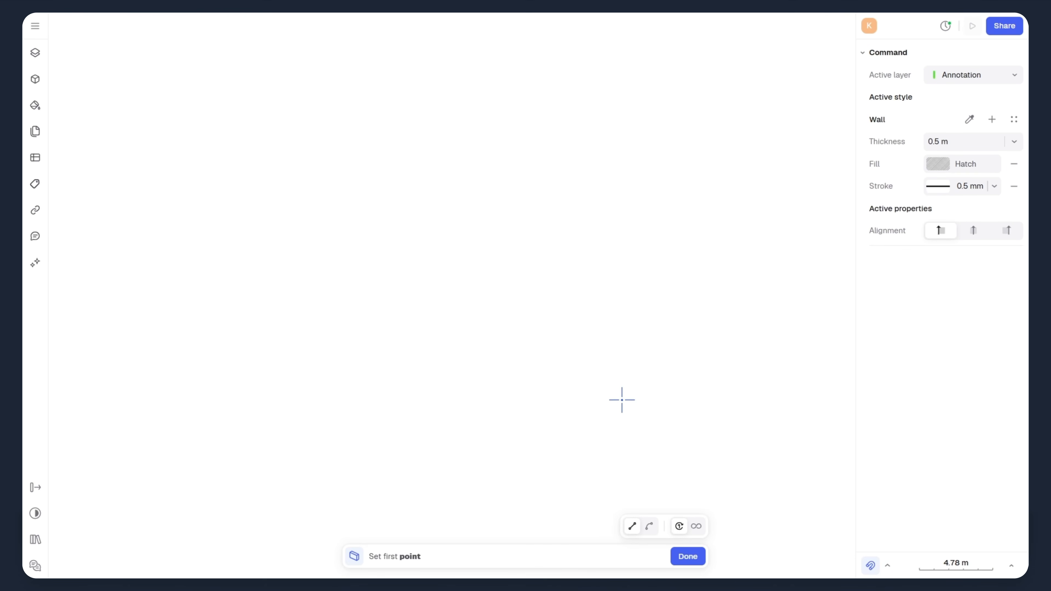
# Draw a closed L-shaped outline of six outer walls, about 31.8 m wide and 20 m high
pyautogui.click(750, 306)
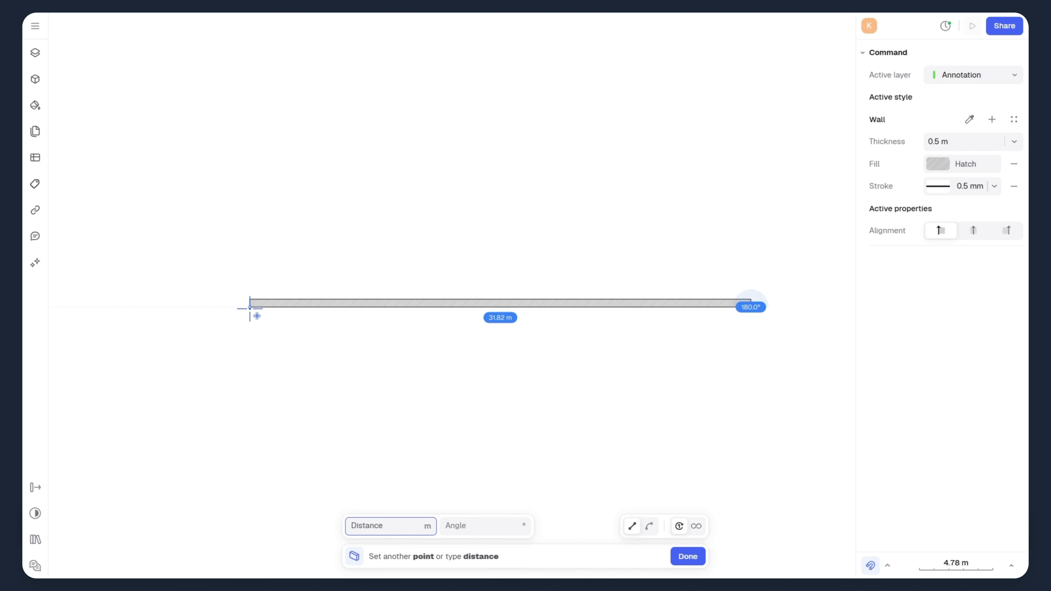
pyautogui.click(250, 307)
pyautogui.moveTo(247, 99); pyautogui.dragTo(231, 248, button='middle')
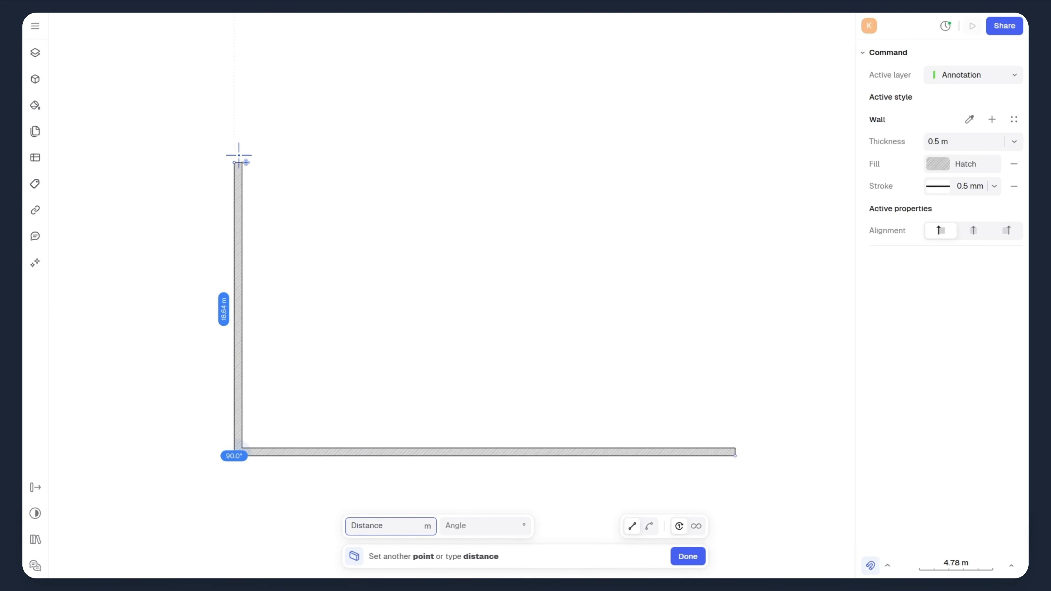
pyautogui.click(235, 140)
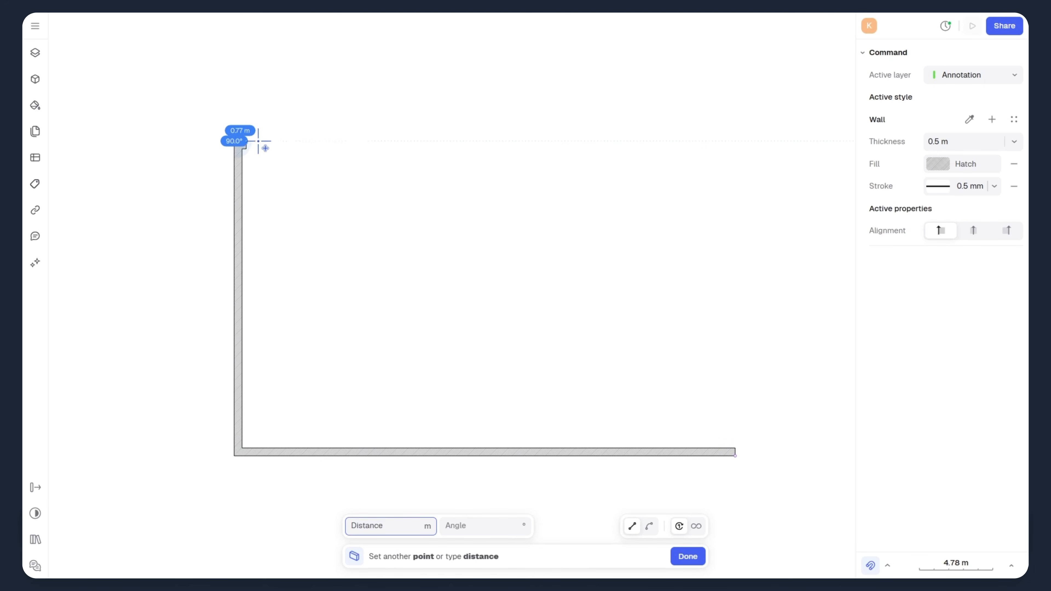
pyautogui.click(389, 141)
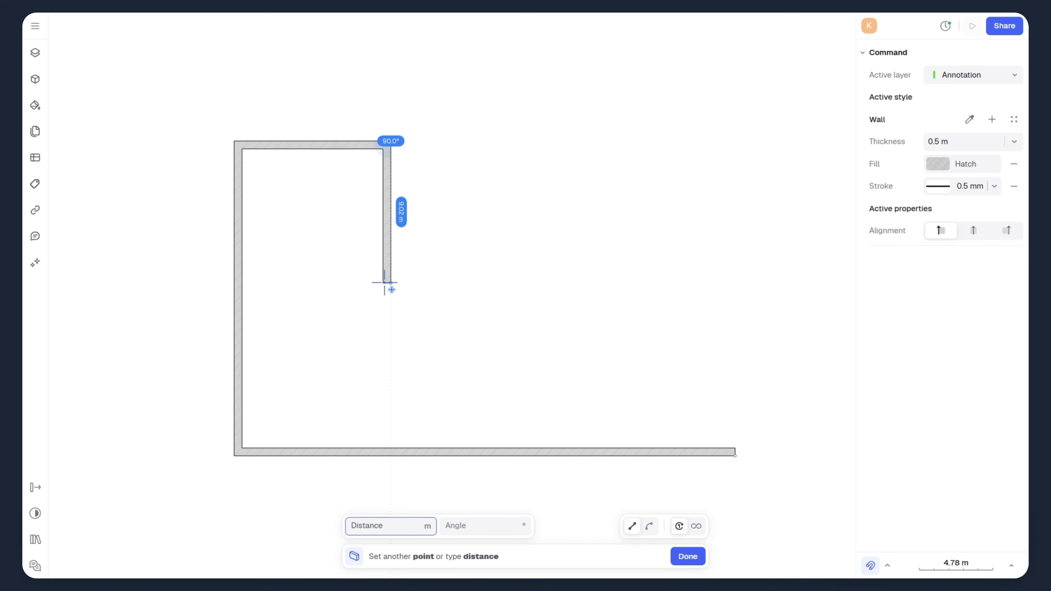
pyautogui.click(385, 275)
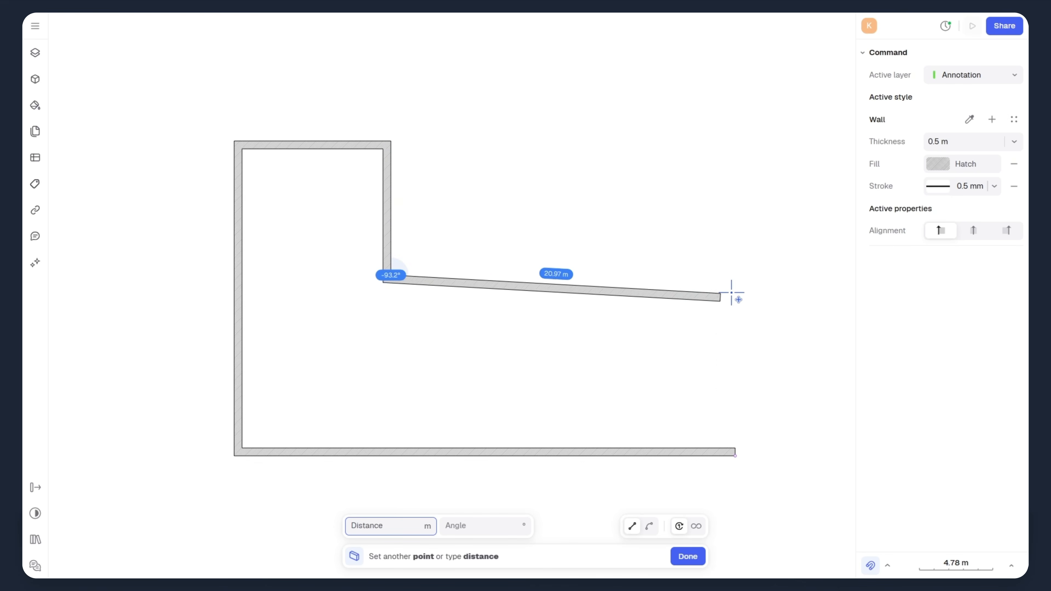
pyautogui.click(735, 275)
pyautogui.click(735, 455)
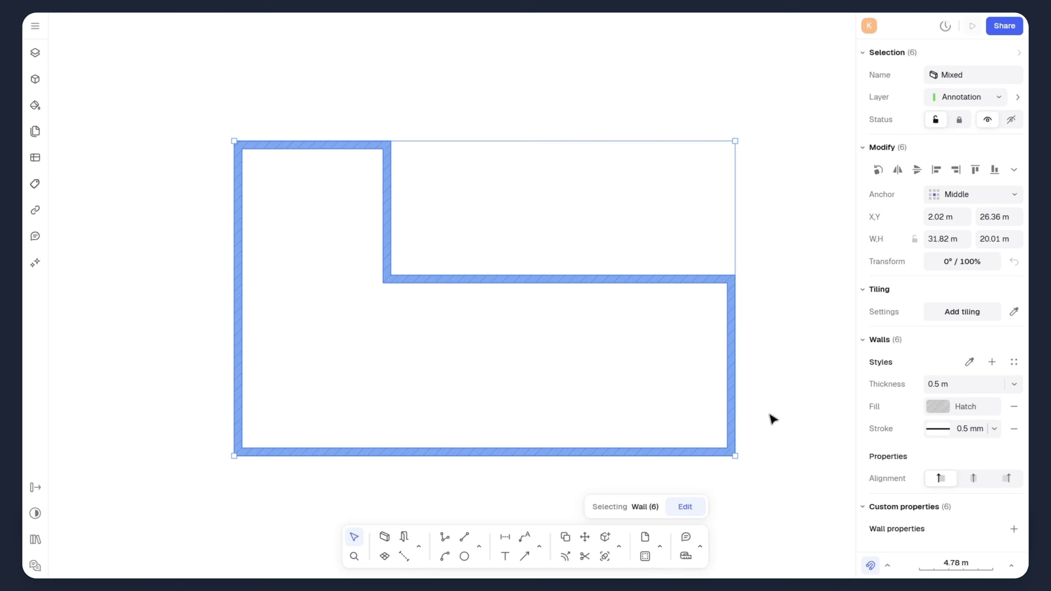
pyautogui.moveTo(772, 417); pyautogui.dragTo(733, 340, button='middle')
pyautogui.click(747, 331)
pyautogui.moveTo(749, 291); pyautogui.dragTo(695, 352, button='middle')
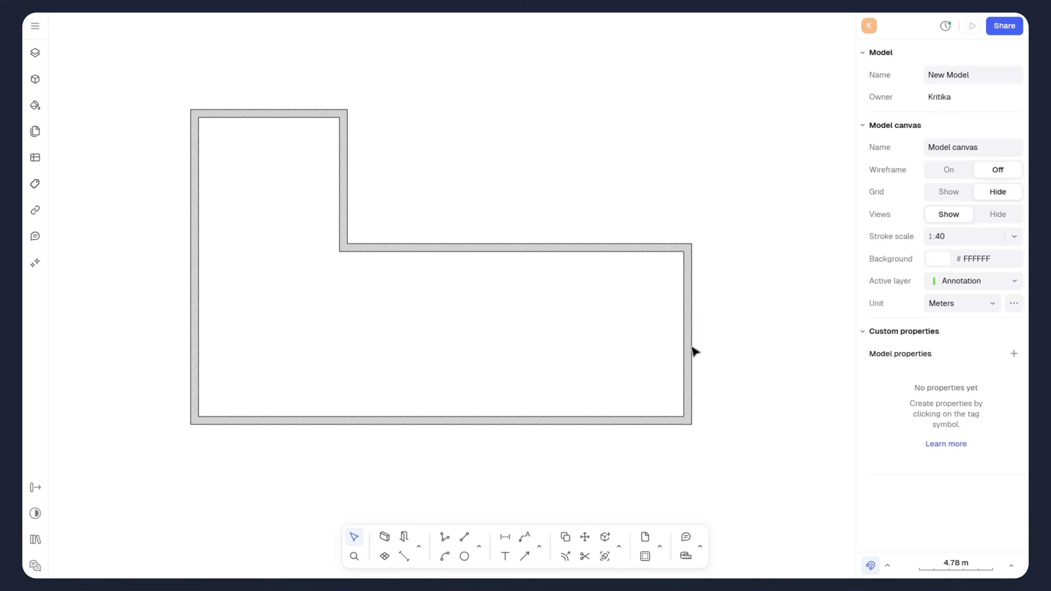
# Draw a vertical partition wall across the wide lower wing, near its right end, joining its bottom and top outer walls
pyautogui.click(385, 537)
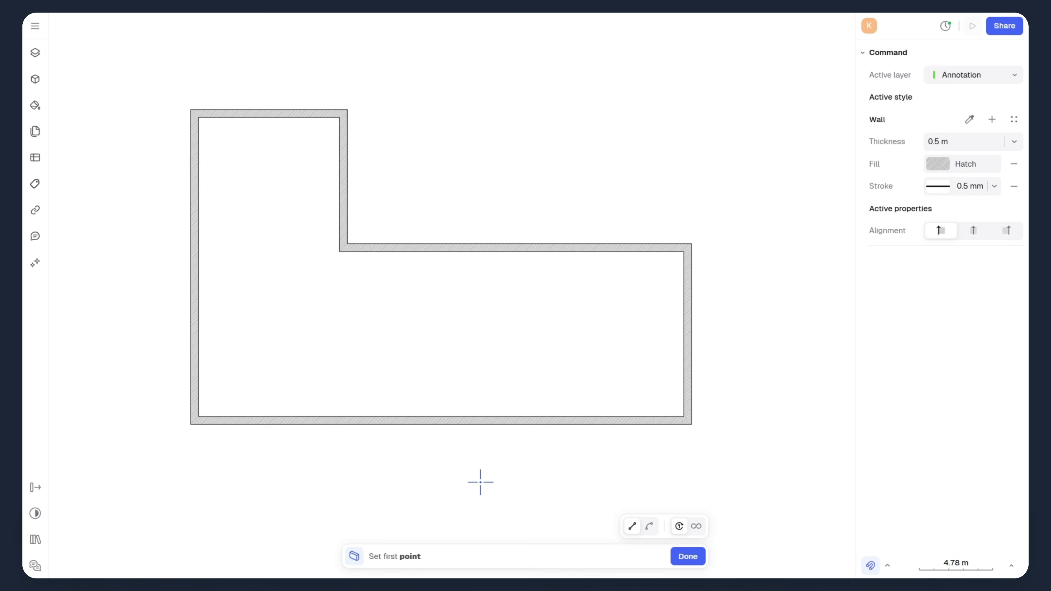
pyautogui.click(579, 419)
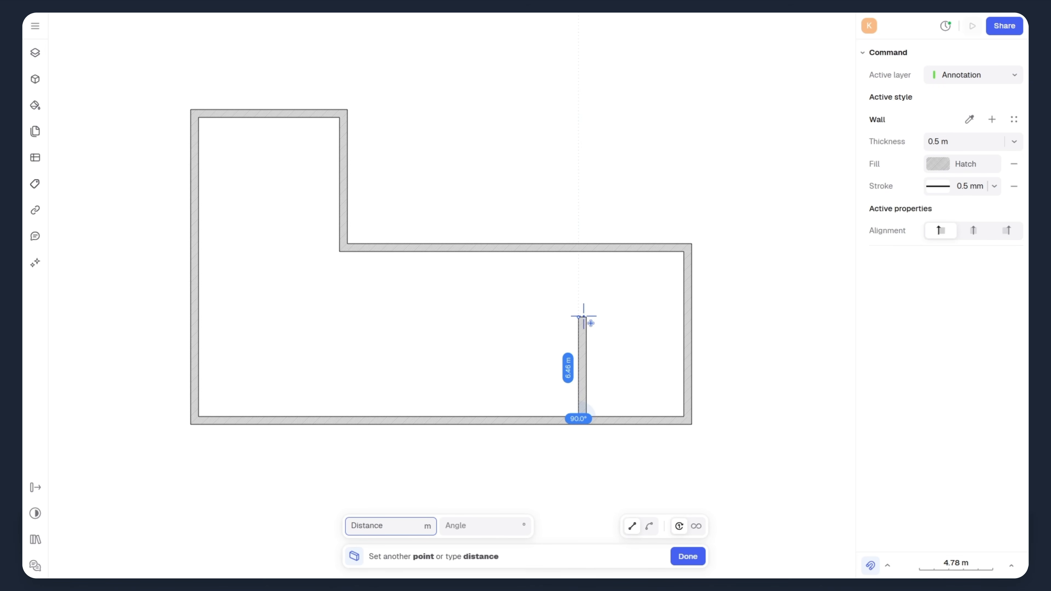
pyautogui.click(580, 246)
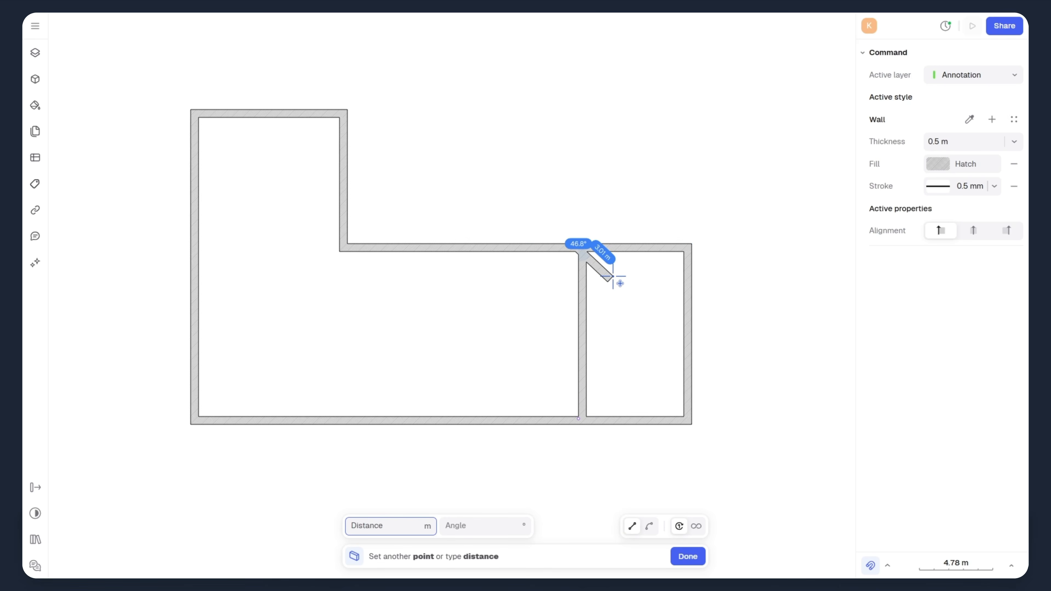
pyautogui.press('Escape')
pyautogui.press('w')
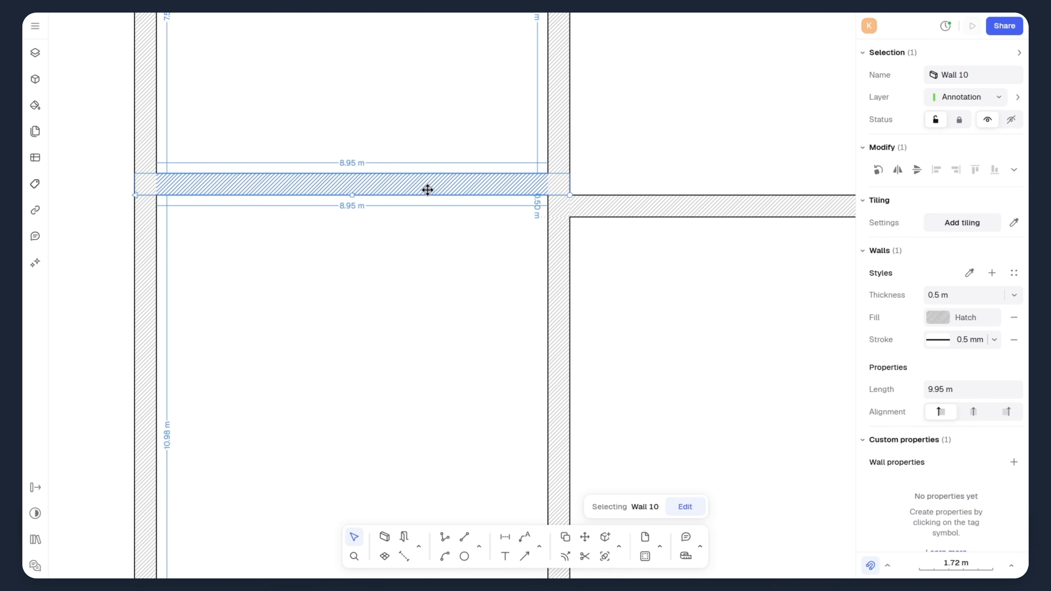
# Move the horizontal partition below the upper room down about 0.5 m, in line with the lower wing's top outer wall
pyautogui.moveTo(428, 189); pyautogui.dragTo(429, 207)
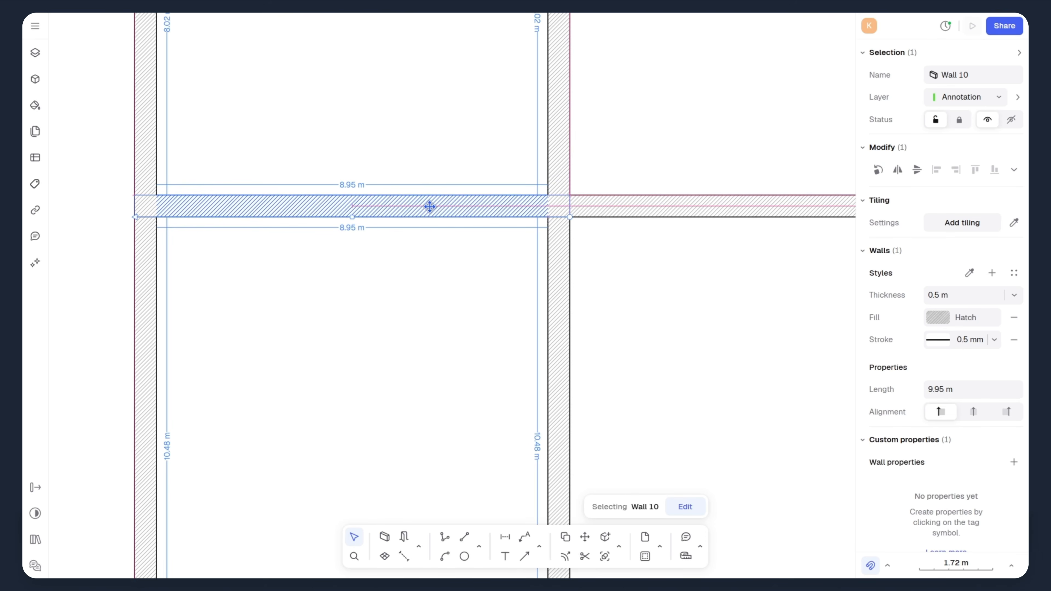
pyautogui.click(396, 379)
pyautogui.scroll(-1, 398, 379)
pyautogui.scroll(-5, 396, 374)
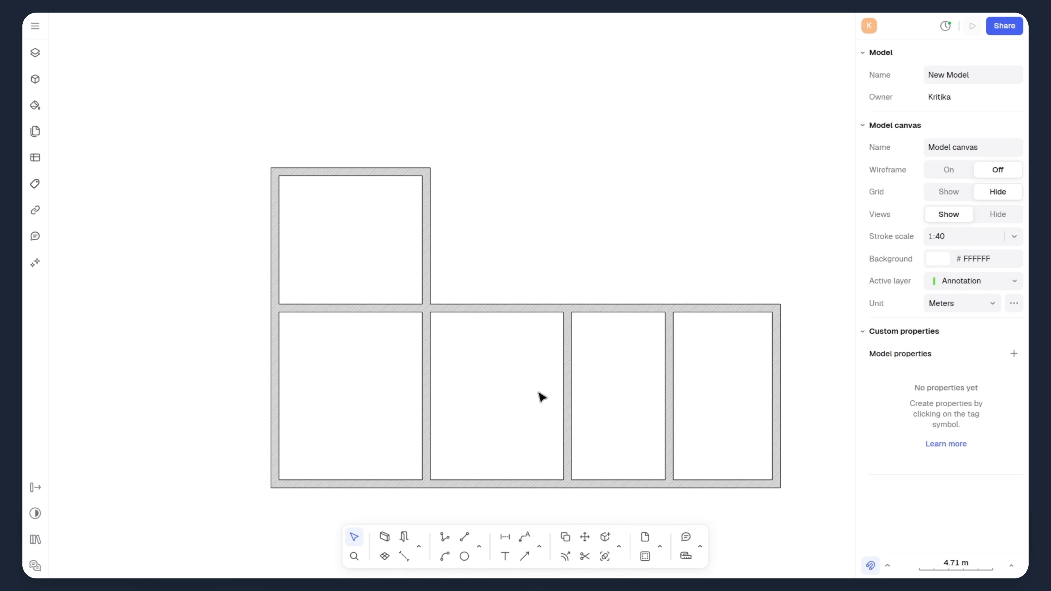
pyautogui.moveTo(536, 393); pyautogui.dragTo(442, 380, button='middle')
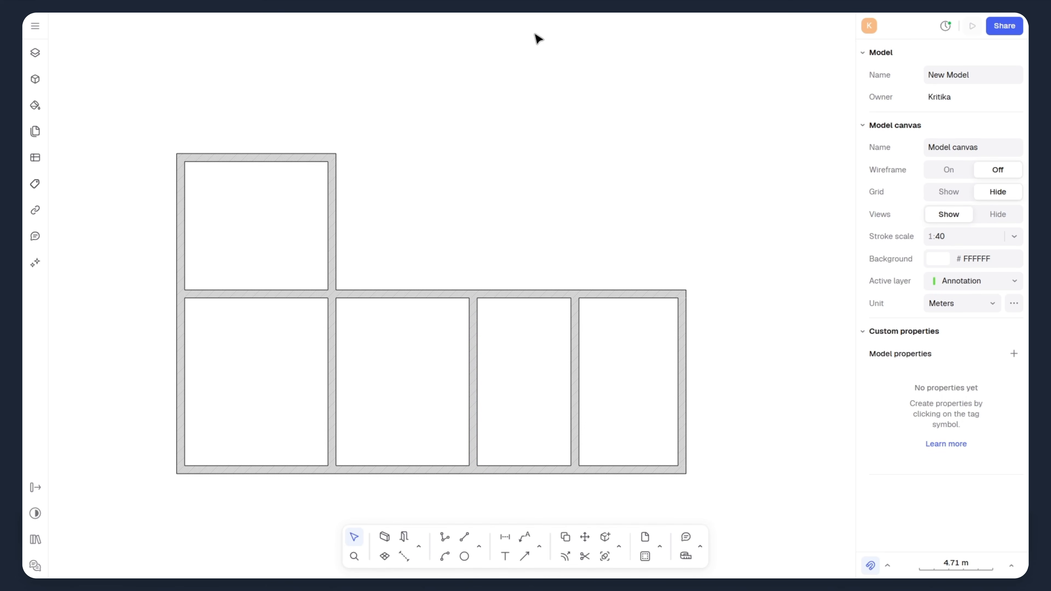
# Draw a second vertical partition about 11.48 m long across the lower wing, about 5.9 m left of the first one
pyautogui.click(481, 419)
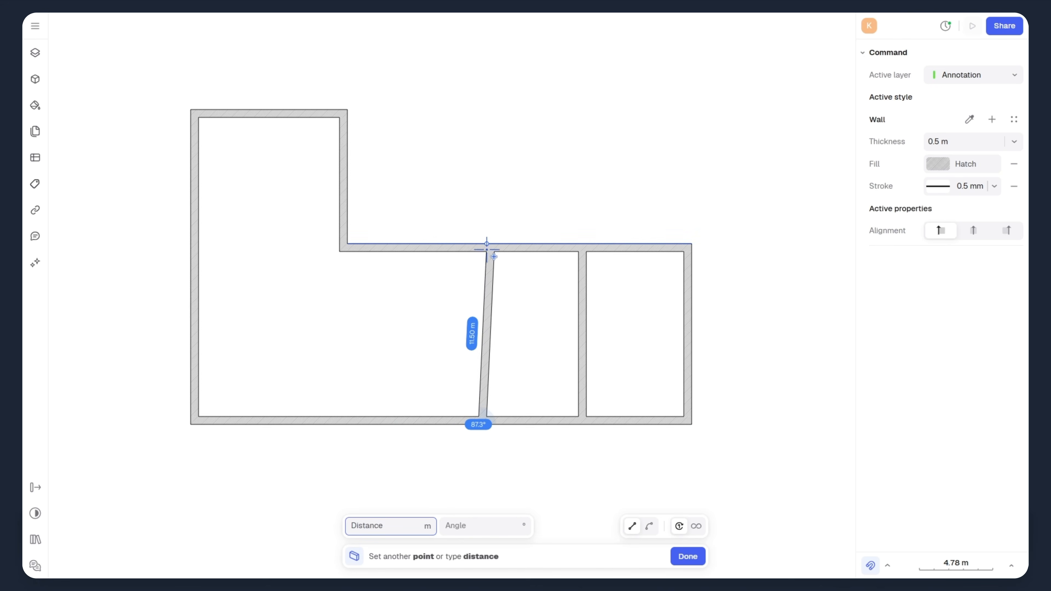
pyautogui.click(484, 248)
pyautogui.press('Escape')
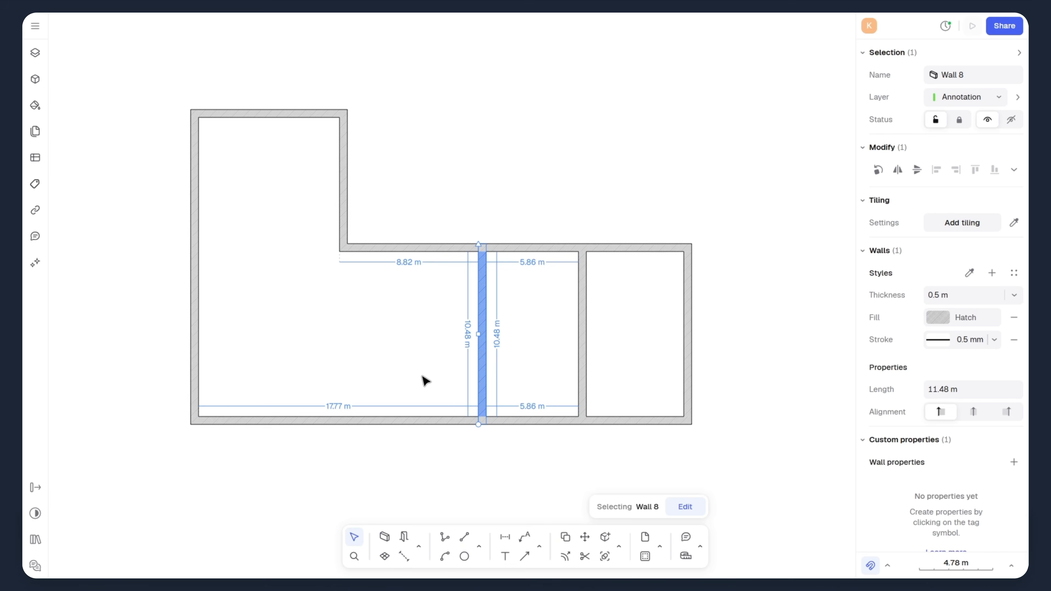
pyautogui.press('Escape')
pyautogui.moveTo(418, 372); pyautogui.dragTo(516, 366, button='middle')
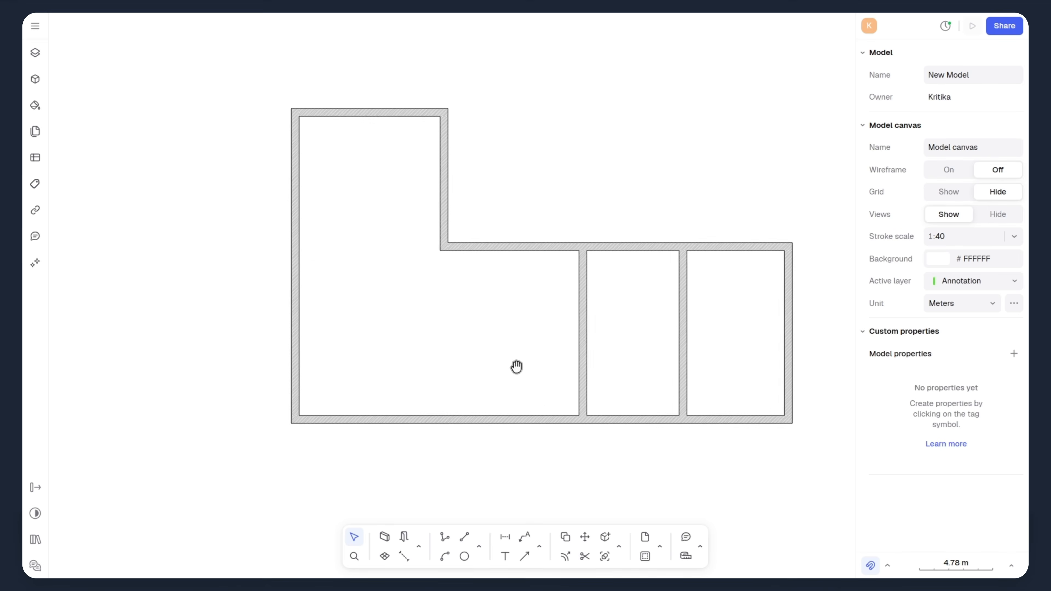
# Draw a vertical partition wall from the L-shape's inner corner down to the bottom outer wall
pyautogui.press('w')
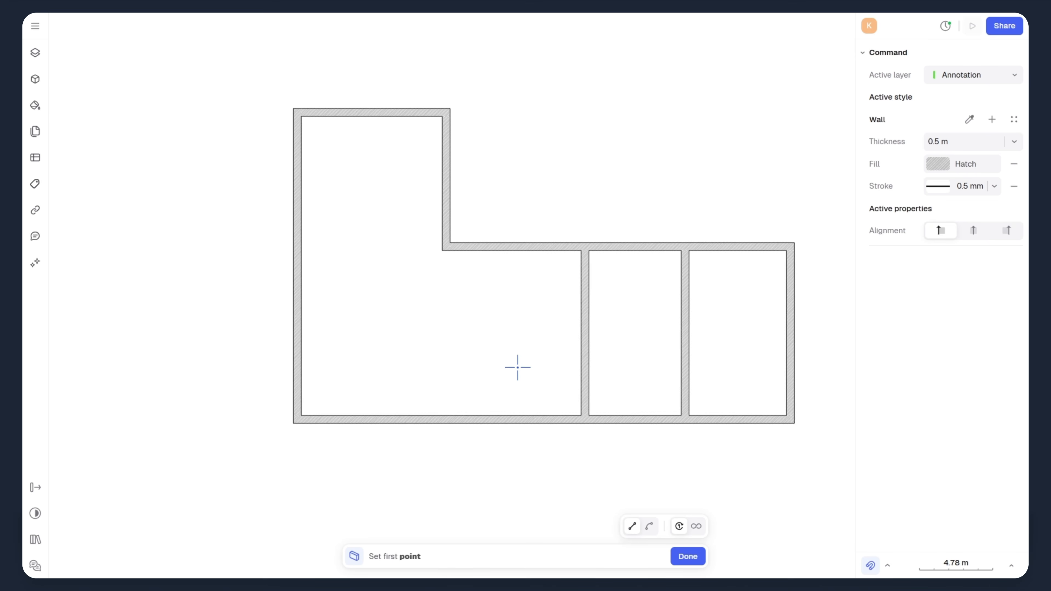
pyautogui.click(449, 249)
pyautogui.click(452, 424)
pyautogui.press('Escape')
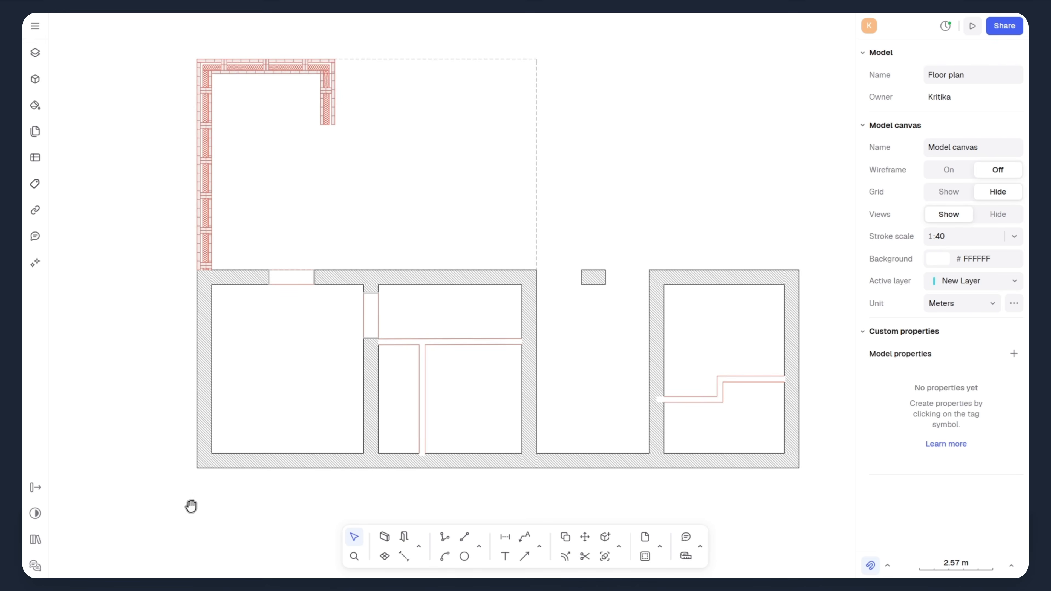
# Open the "Openings, doors & arcs" library among the block libraries
pyautogui.moveTo(191, 506); pyautogui.dragTo(178, 515, button='middle')
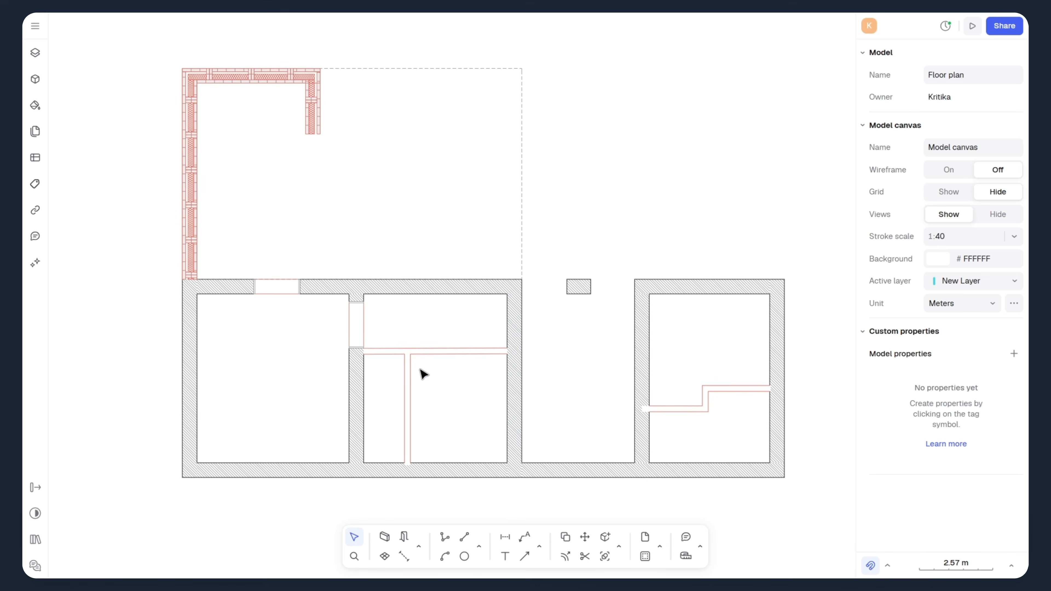
pyautogui.click(36, 80)
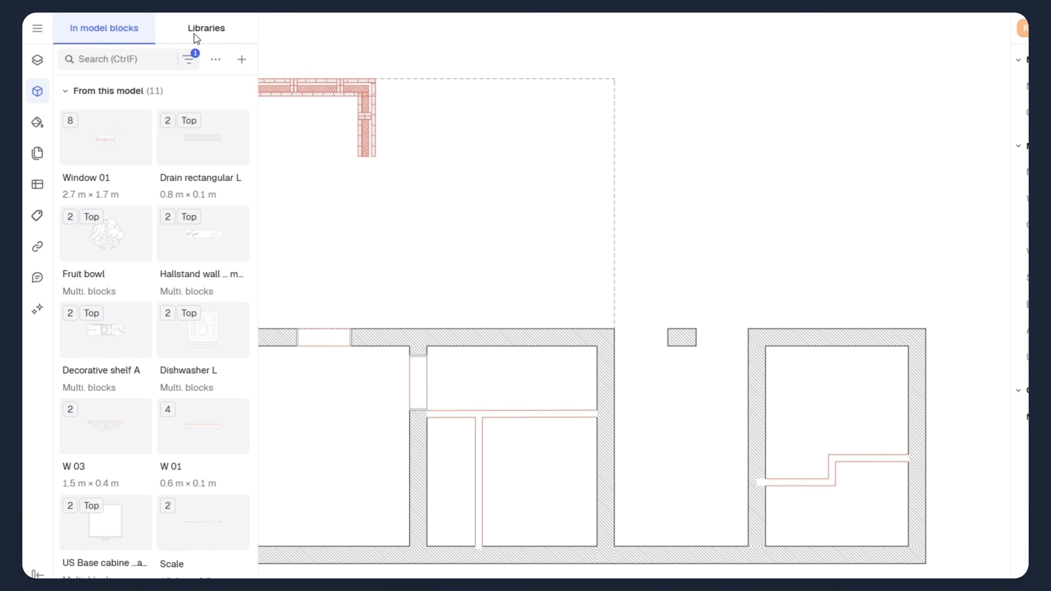
pyautogui.click(197, 38)
pyautogui.scroll(-20, 169, 393)
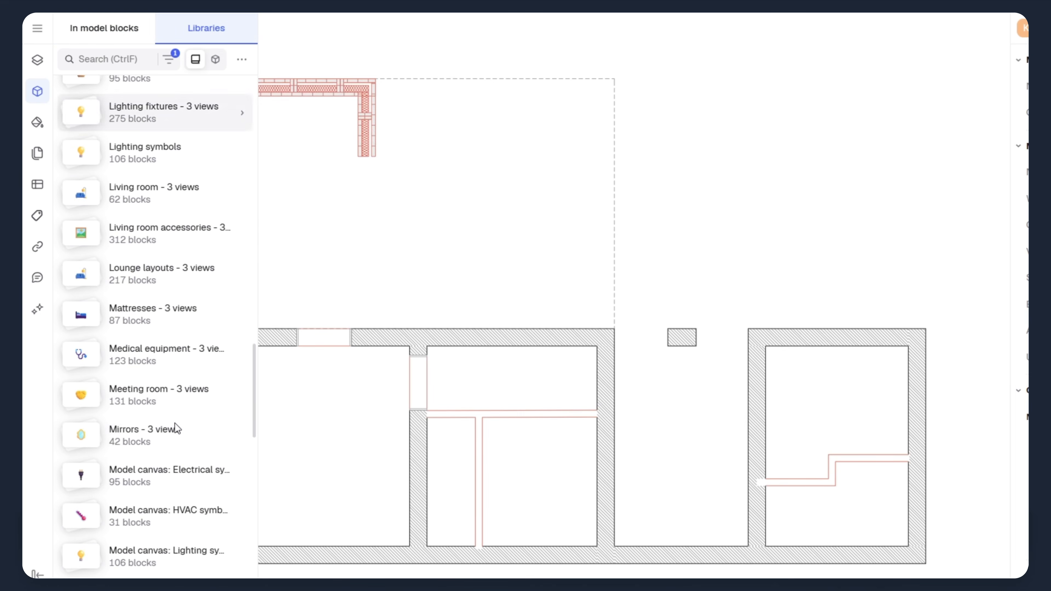
pyautogui.scroll(-13, 176, 429)
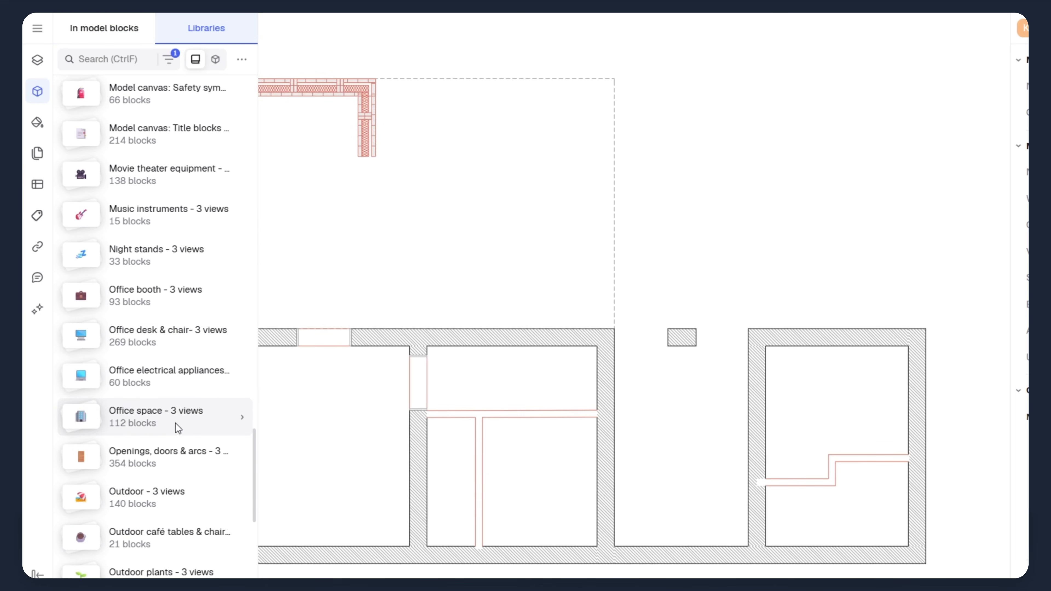
pyautogui.scroll(-2, 177, 427)
pyautogui.click(131, 385)
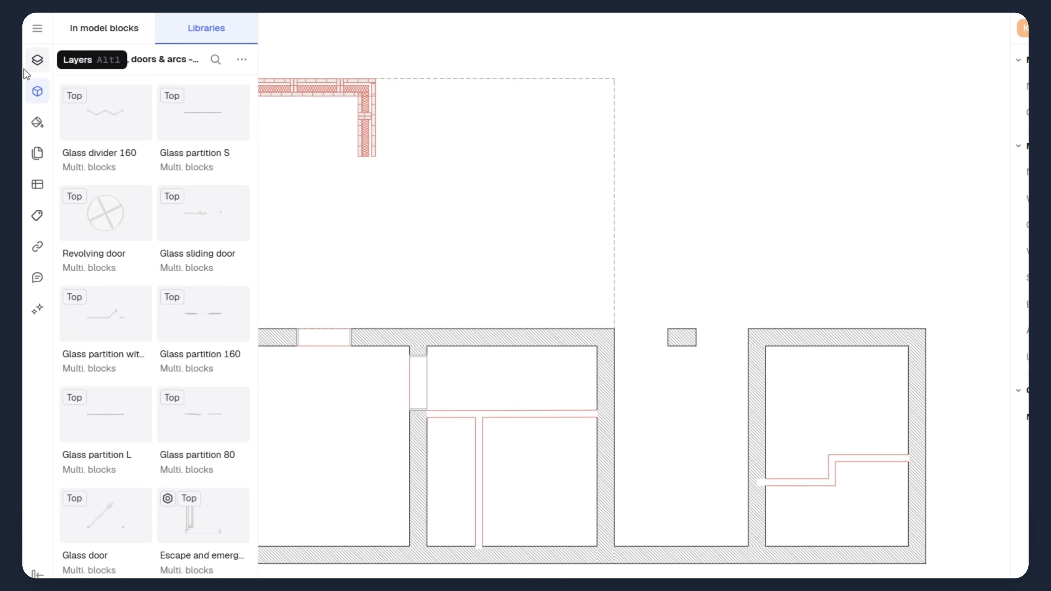
# Place the "Door - EU Italy interior" block at the right end of the middle room's horizontal partition
pyautogui.scroll(-8, 181, 236)
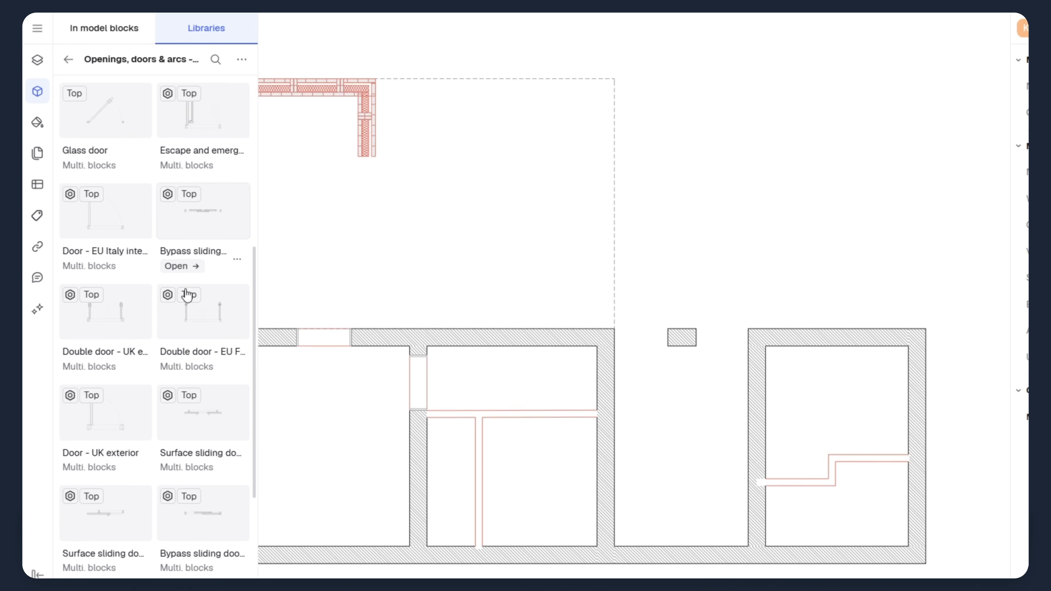
pyautogui.scroll(-13, 187, 295)
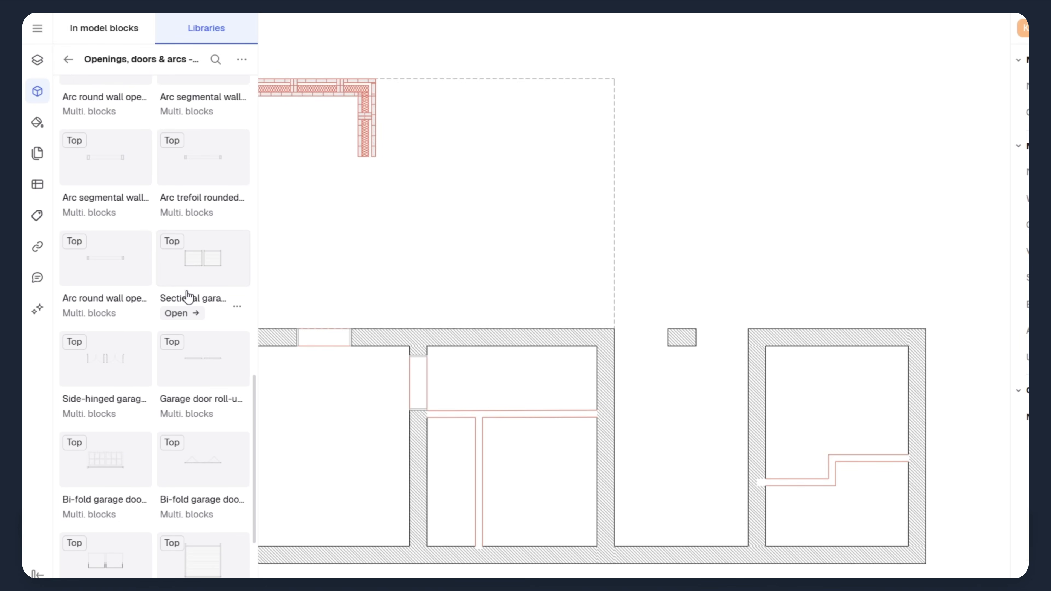
pyautogui.scroll(15, 98, 419)
pyautogui.moveTo(100, 419); pyautogui.dragTo(558, 472)
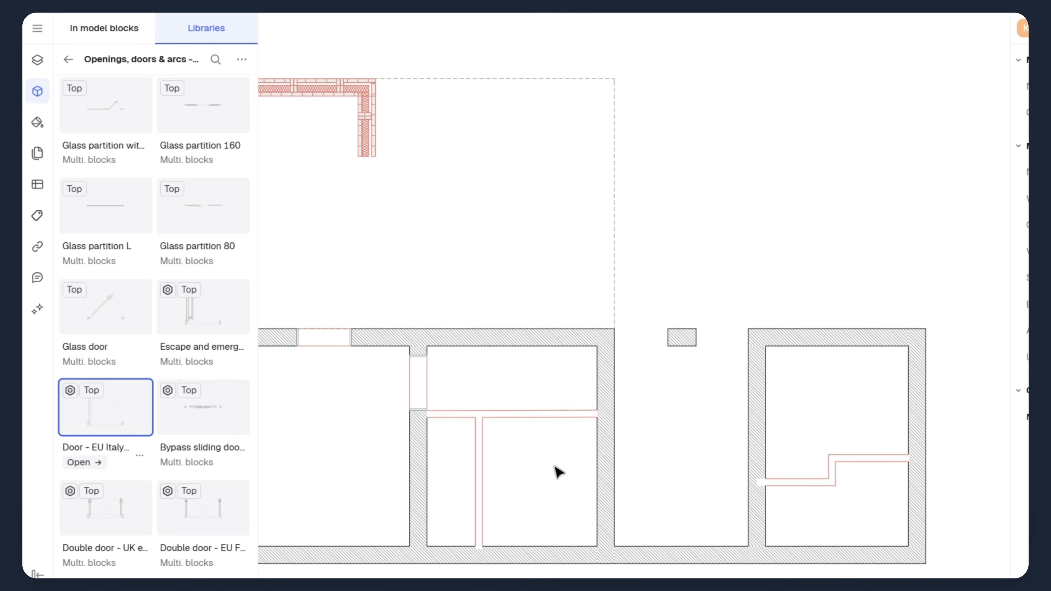
pyautogui.scroll(3, 548, 473)
pyautogui.scroll(2, 548, 473)
pyautogui.moveTo(420, 435); pyautogui.dragTo(486, 493, button='middle')
pyautogui.moveTo(640, 481); pyautogui.dragTo(704, 343)
# Flip the door vertically, move it back into the partition opening, and flip it horizontally so it hinges beside the thick wall
pyautogui.scroll(5, 629, 348)
pyautogui.rightClick(471, 273)
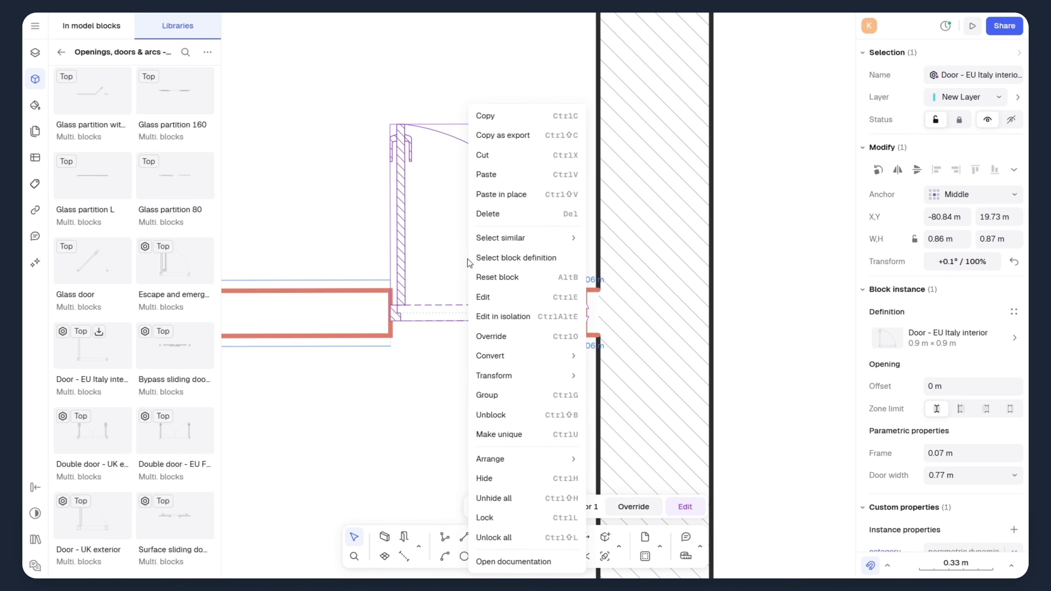
pyautogui.moveTo(510, 376)
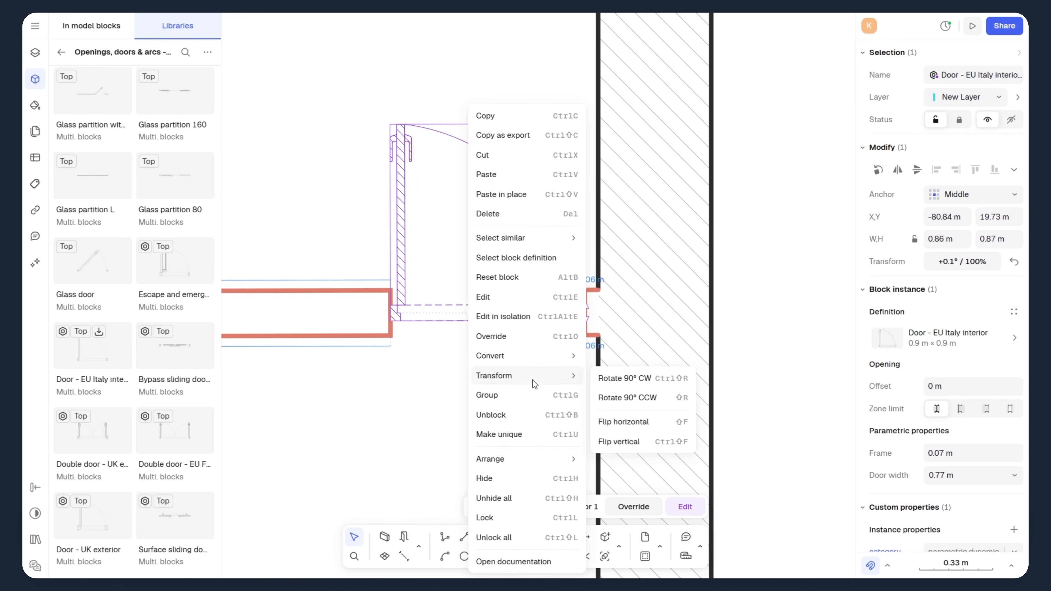
pyautogui.click(621, 441)
pyautogui.moveTo(437, 162); pyautogui.dragTo(443, 329)
pyautogui.rightClick(450, 329)
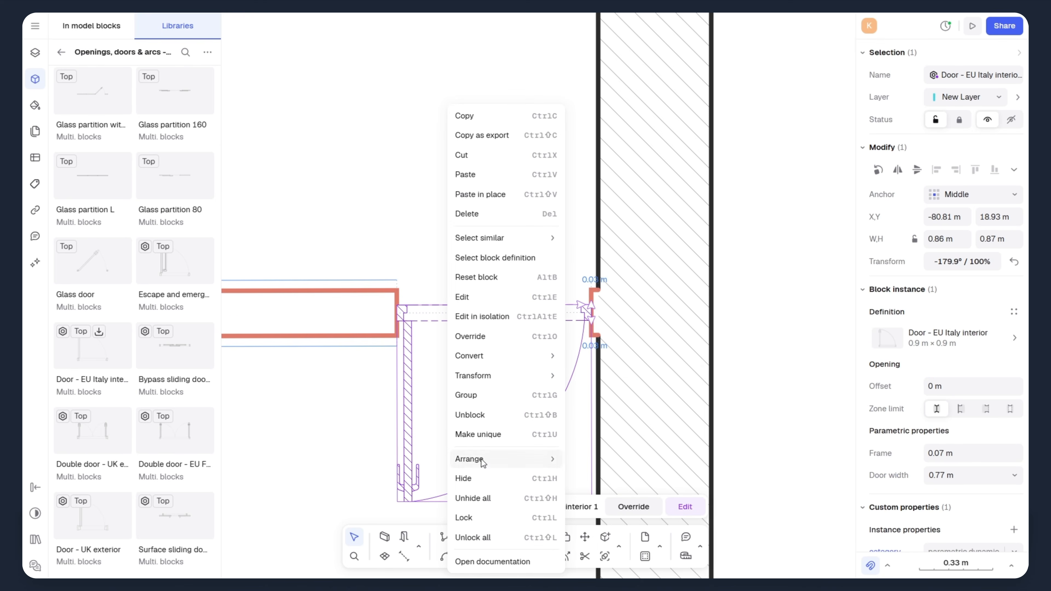
pyautogui.moveTo(547, 376)
pyautogui.click(608, 421)
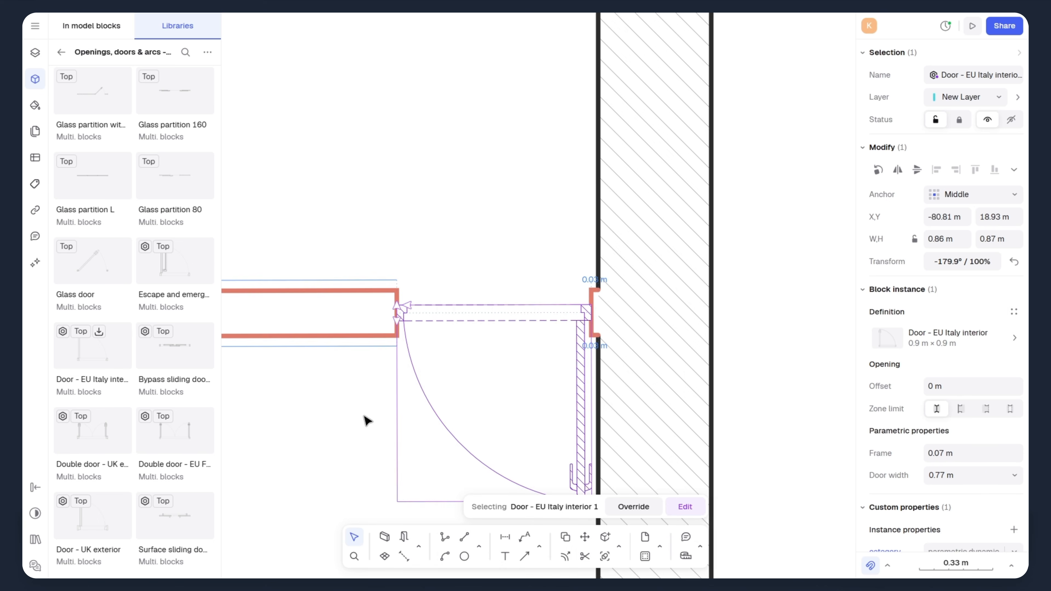
# Edit the door block and recolour the stroke of its "Style Grey Lines" style to light red
pyautogui.scroll(-2, 610, 291)
pyautogui.scroll(-5, 529, 317)
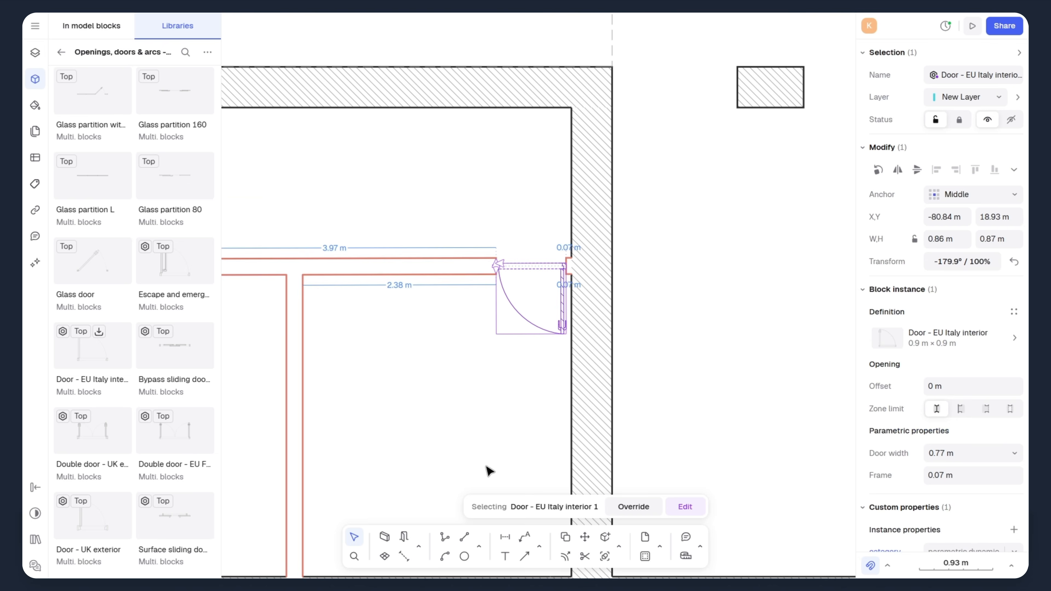
pyautogui.click(685, 507)
pyautogui.moveTo(429, 202); pyautogui.dragTo(718, 455)
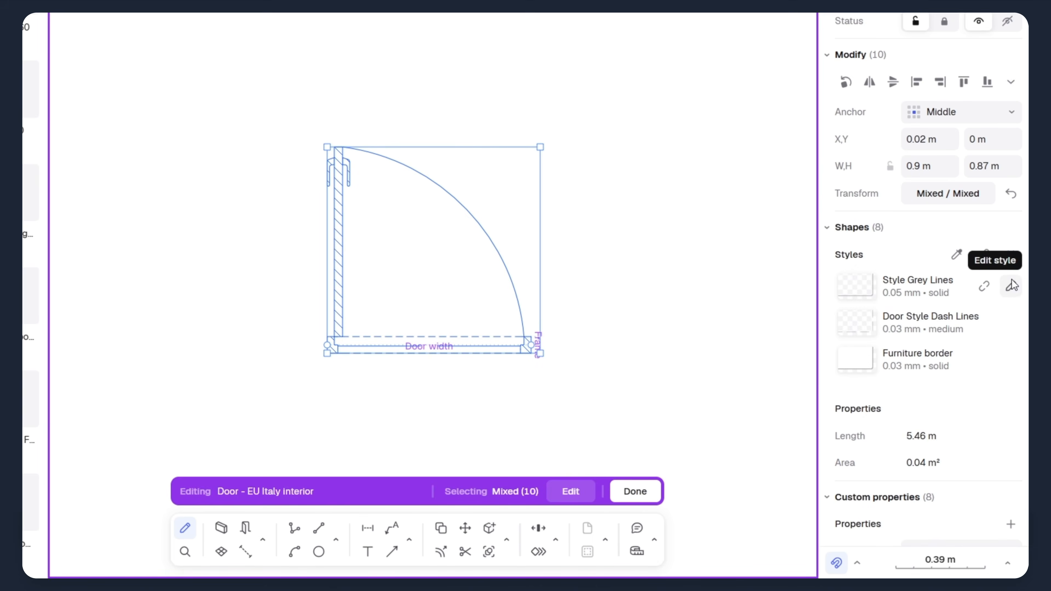
pyautogui.click(1012, 285)
pyautogui.click(698, 240)
pyautogui.moveTo(749, 212); pyautogui.dragTo(692, 192)
pyautogui.click(791, 156)
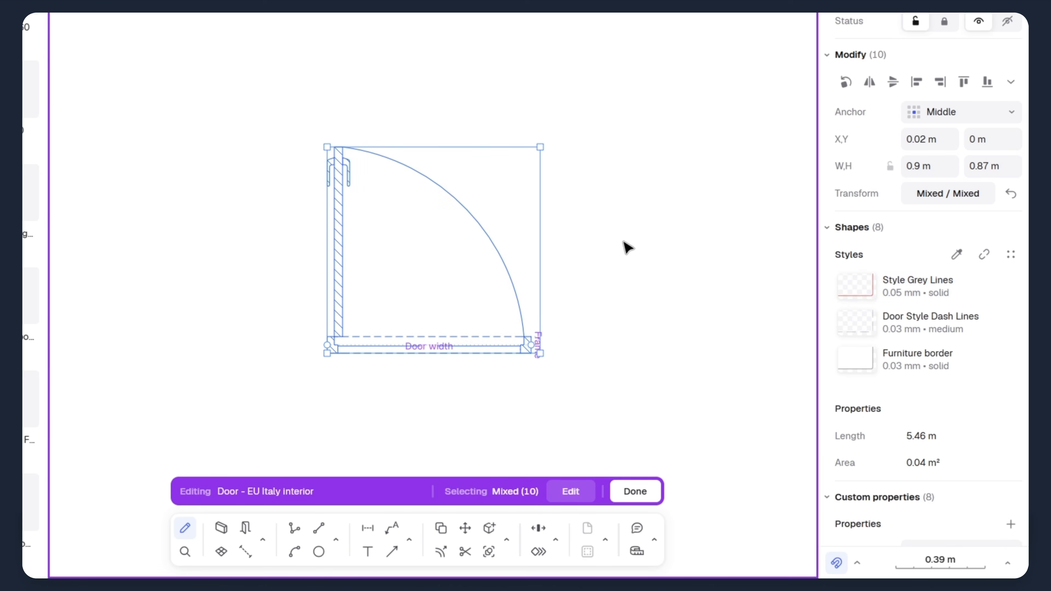
pyautogui.click(626, 246)
# Set the door leaf's "Furniture border" style to stroke colour E78686 and finish editing the block
pyautogui.click(341, 233)
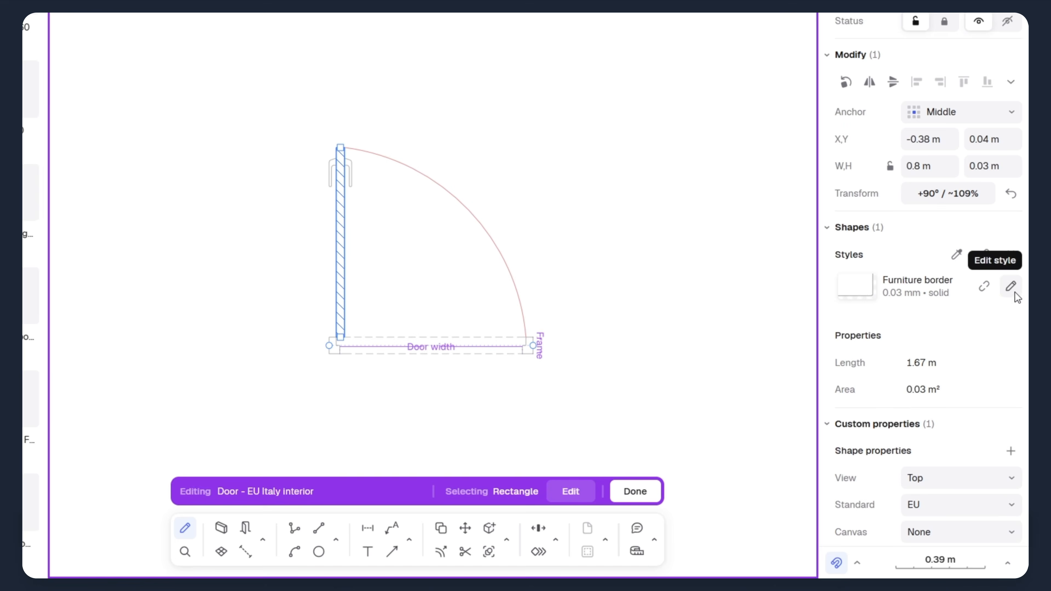
pyautogui.click(1013, 288)
pyautogui.click(692, 239)
pyautogui.click(687, 311)
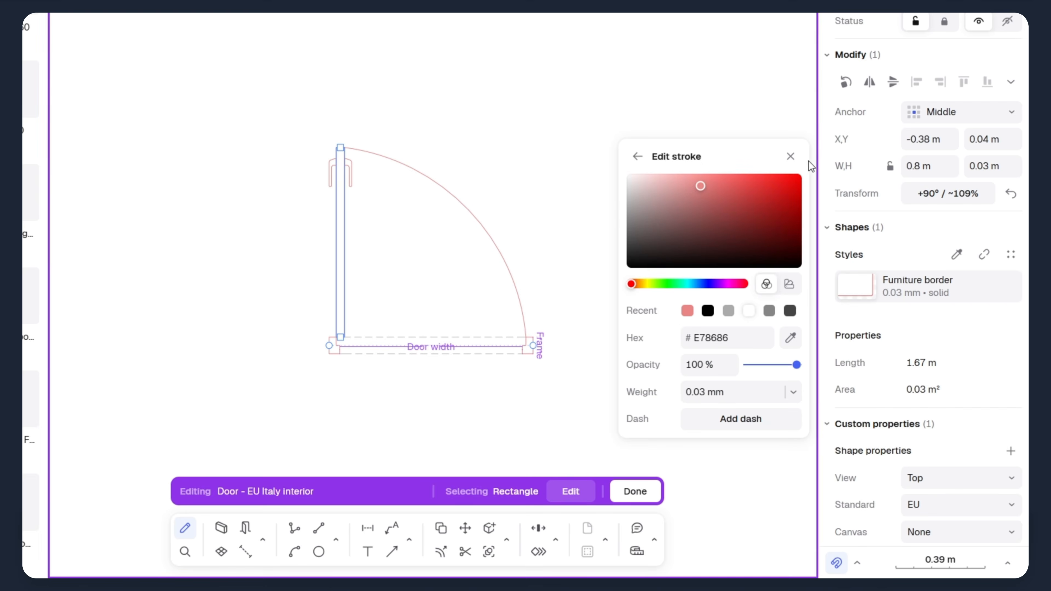
pyautogui.click(591, 331)
pyautogui.click(636, 492)
# Place the second interior door in the horizontal partition's left section and a UK double door in the middle room's right wall
pyautogui.click(486, 233)
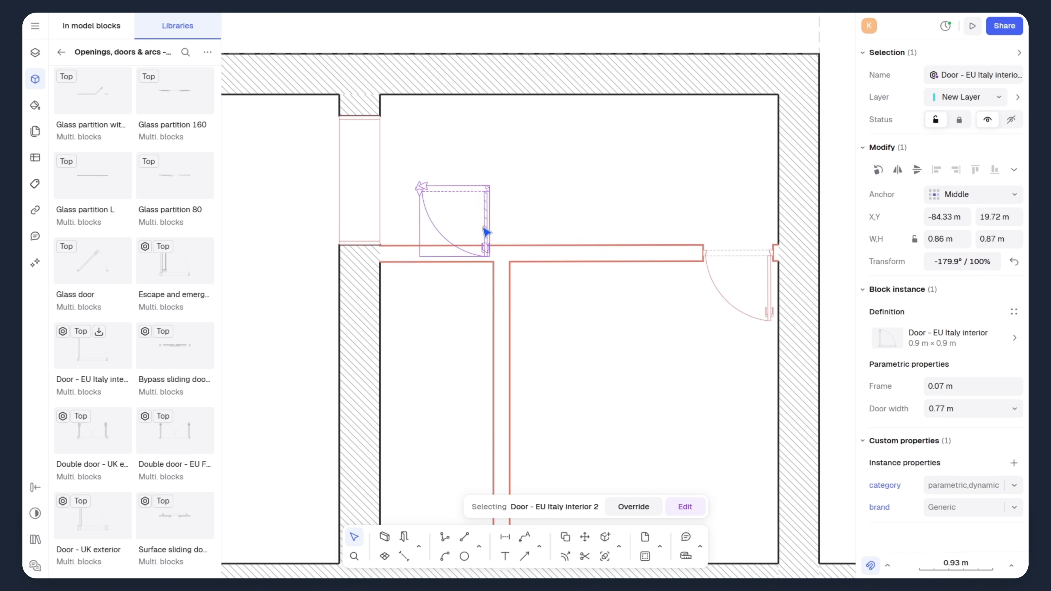
pyautogui.moveTo(487, 233); pyautogui.dragTo(467, 271)
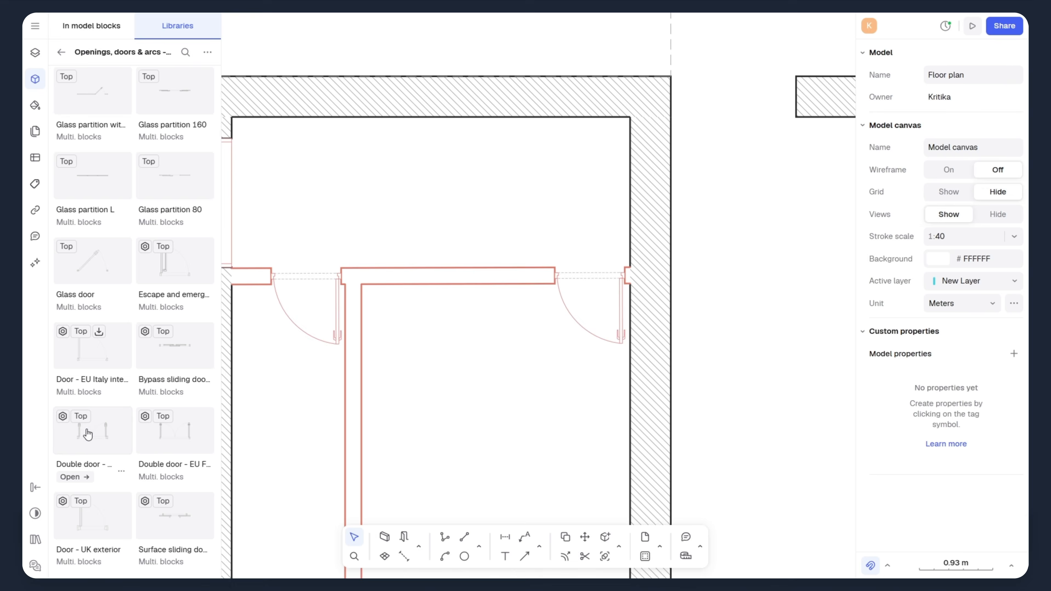
pyautogui.moveTo(88, 431); pyautogui.dragTo(622, 195)
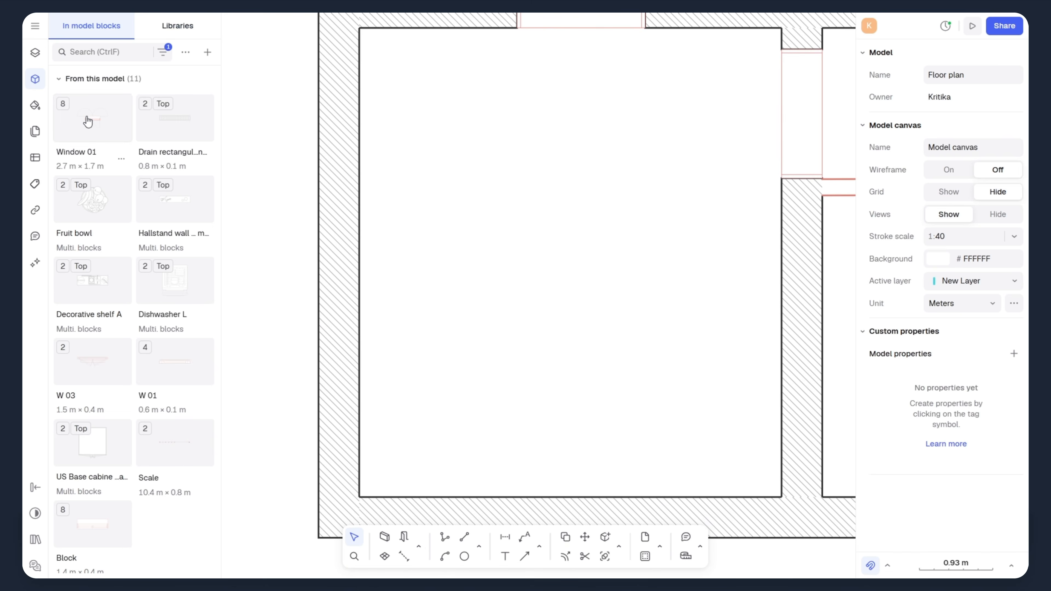
# Insert four Window 01 blocks: two in the left outer wall, one in the bottom wall and one in the right outer wall
pyautogui.moveTo(87, 117); pyautogui.dragTo(361, 174)
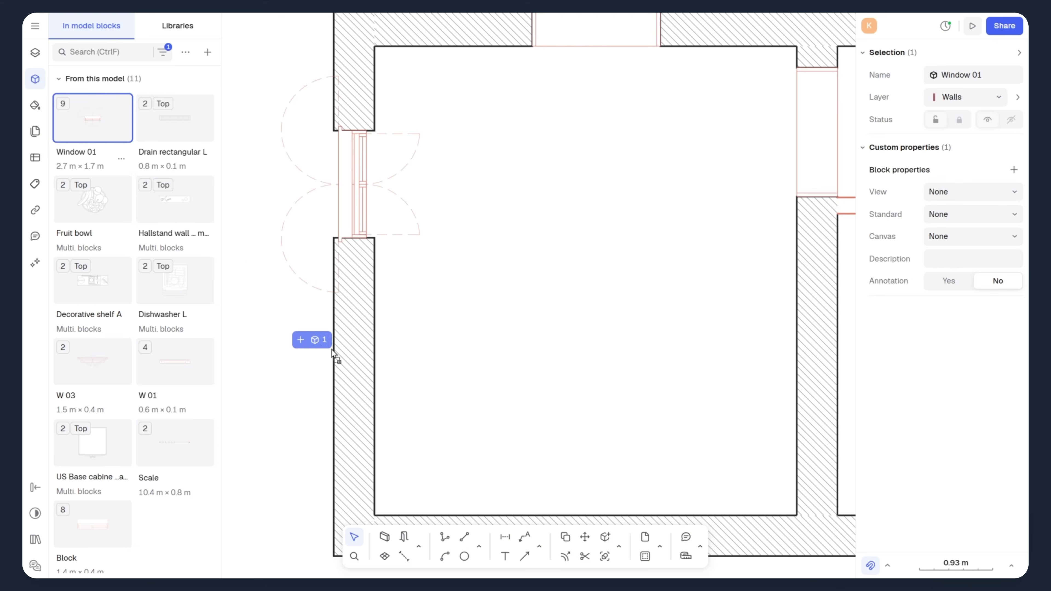
pyautogui.moveTo(336, 357); pyautogui.dragTo(361, 380)
pyautogui.moveTo(93, 118); pyautogui.dragTo(505, 367)
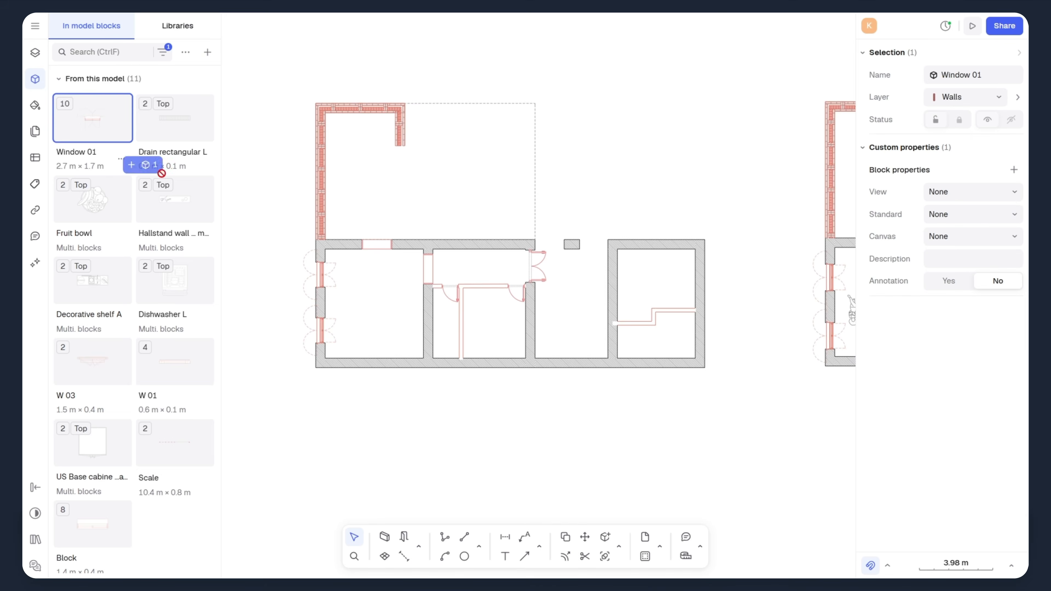
pyautogui.scroll(5, 505, 366)
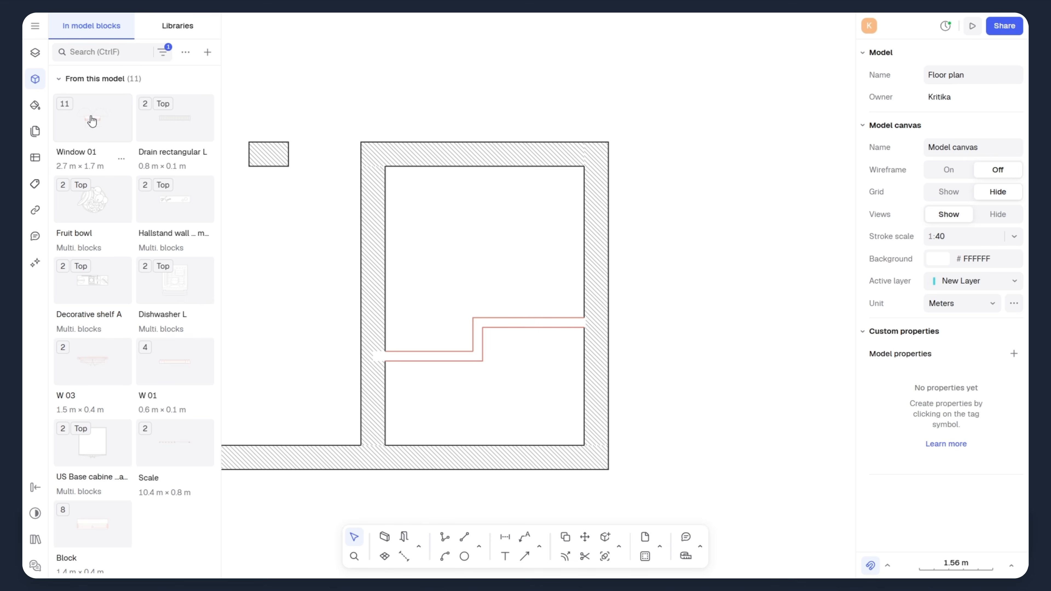
pyautogui.moveTo(89, 117); pyautogui.dragTo(589, 299)
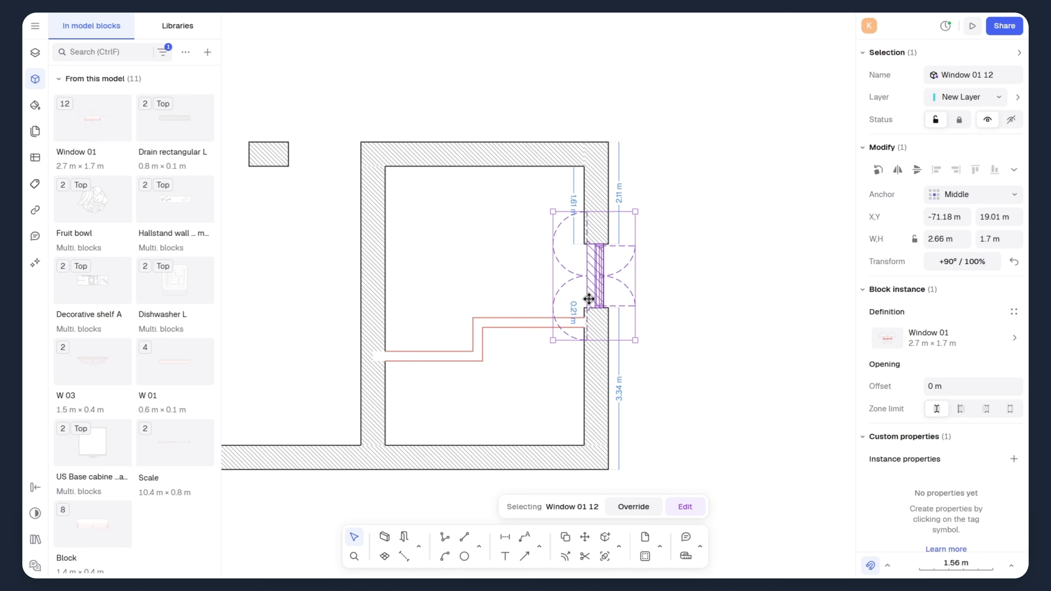
# Place an EU Italy interior door in the right building's left wall below the stepped partition, and flip it to swing outward
pyautogui.moveTo(93, 261); pyautogui.dragTo(546, 295)
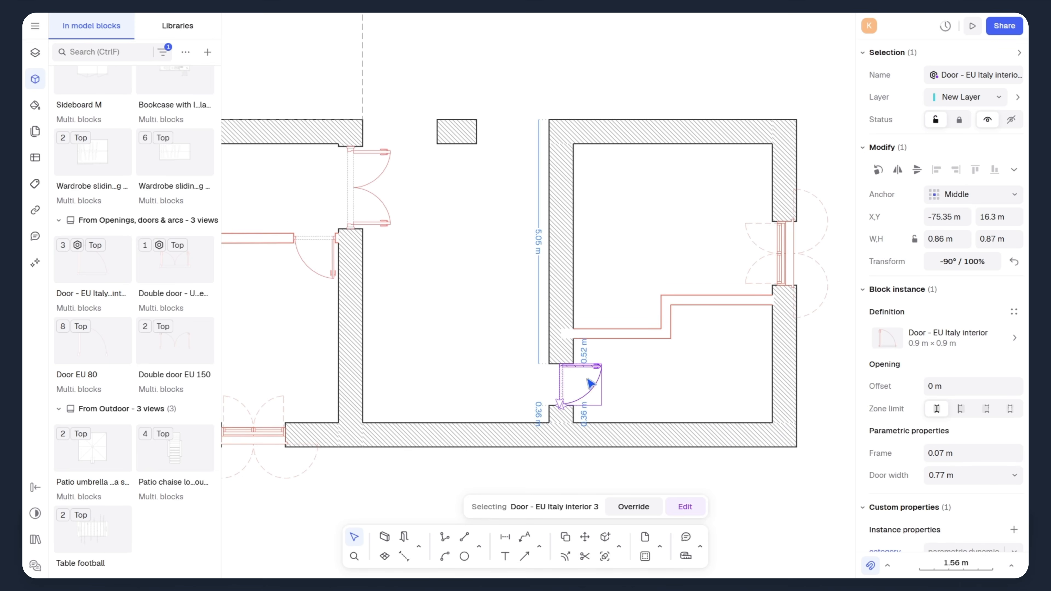
pyautogui.rightClick(577, 398)
pyautogui.moveTo(602, 375)
pyautogui.click(733, 424)
pyautogui.rightClick(582, 392)
pyautogui.click(734, 442)
pyautogui.rightClick(543, 388)
pyautogui.click(734, 440)
pyautogui.click(546, 390)
pyautogui.click(618, 380)
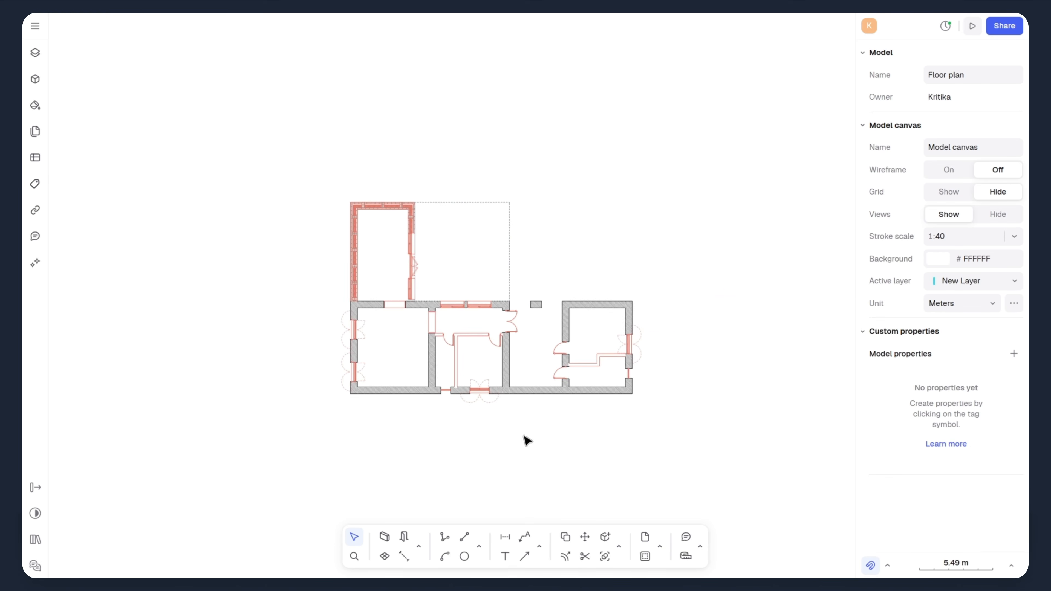
# Draw a vertical guideline along the dashed outline's right edge, in line with the middle room's outer wall face
pyautogui.scroll(3, 497, 307)
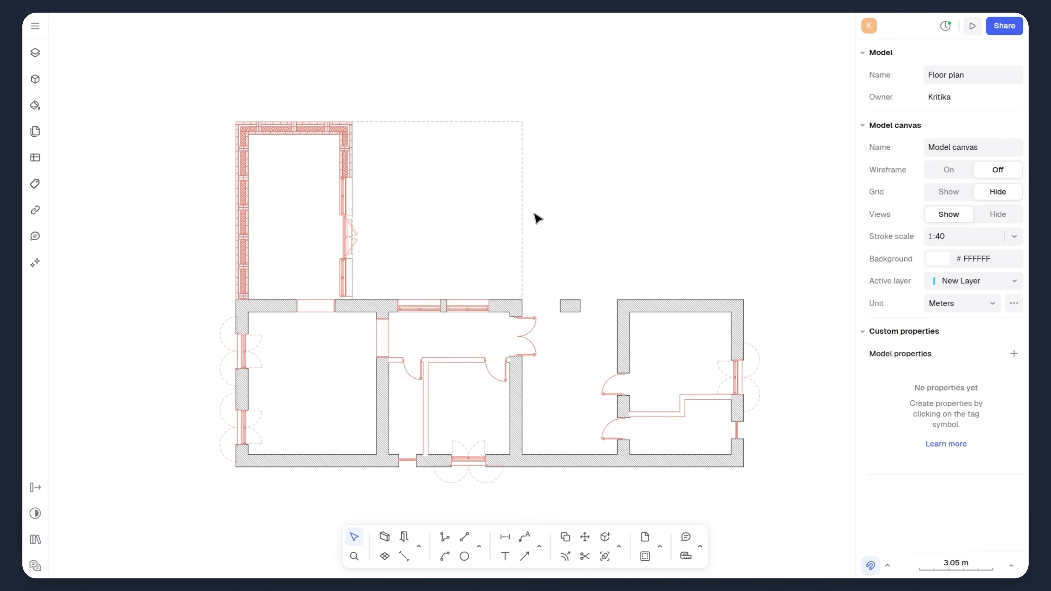
pyautogui.click(479, 547)
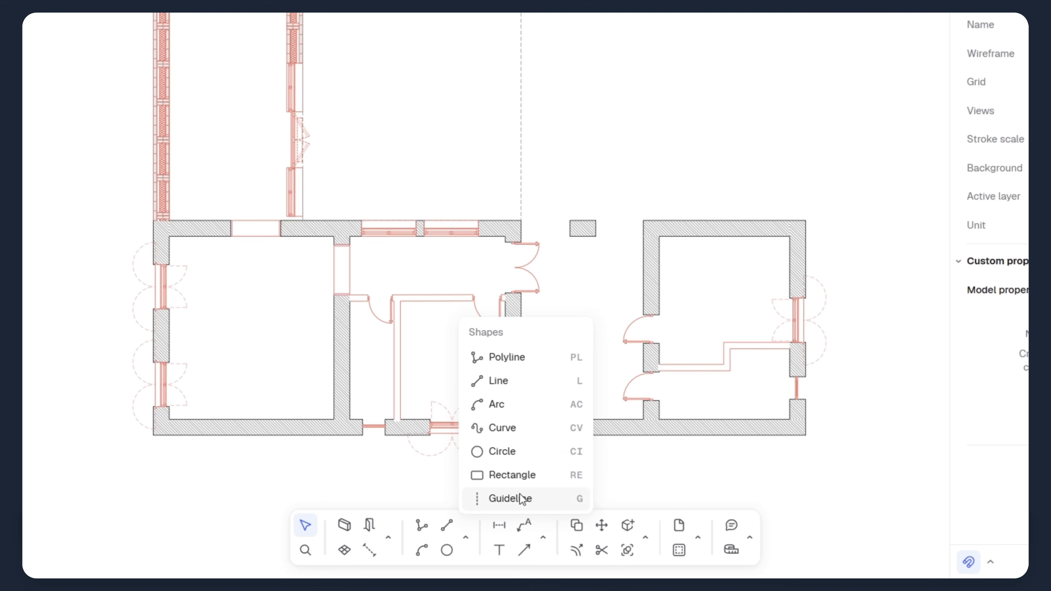
pyautogui.click(521, 499)
pyautogui.click(671, 512)
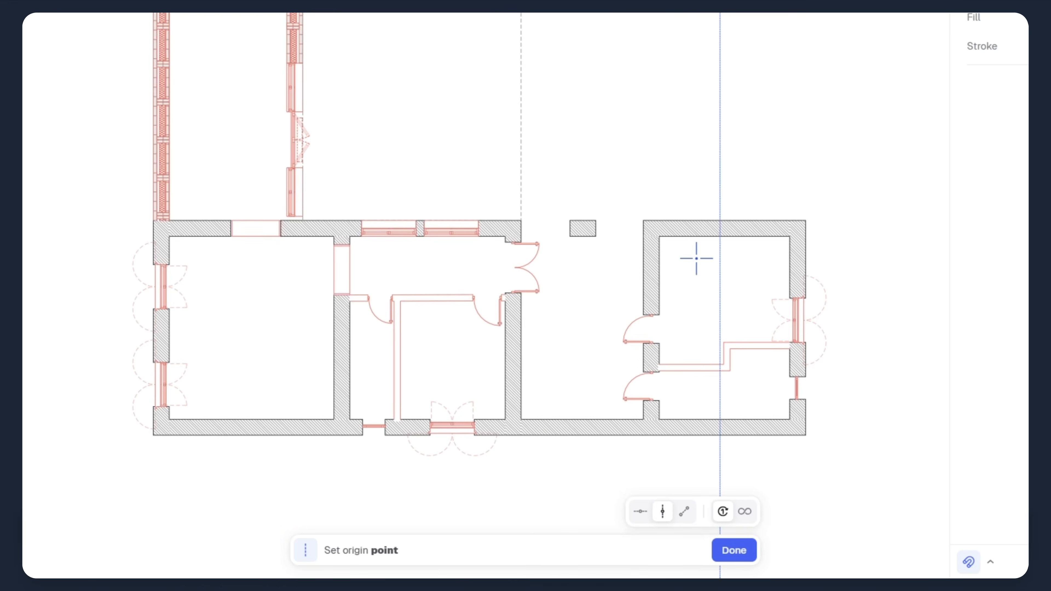
pyautogui.click(523, 157)
# Offset the vertical guideline 0.3 m to the left, toward the brick-walled room
pyautogui.scroll(3, 532, 114)
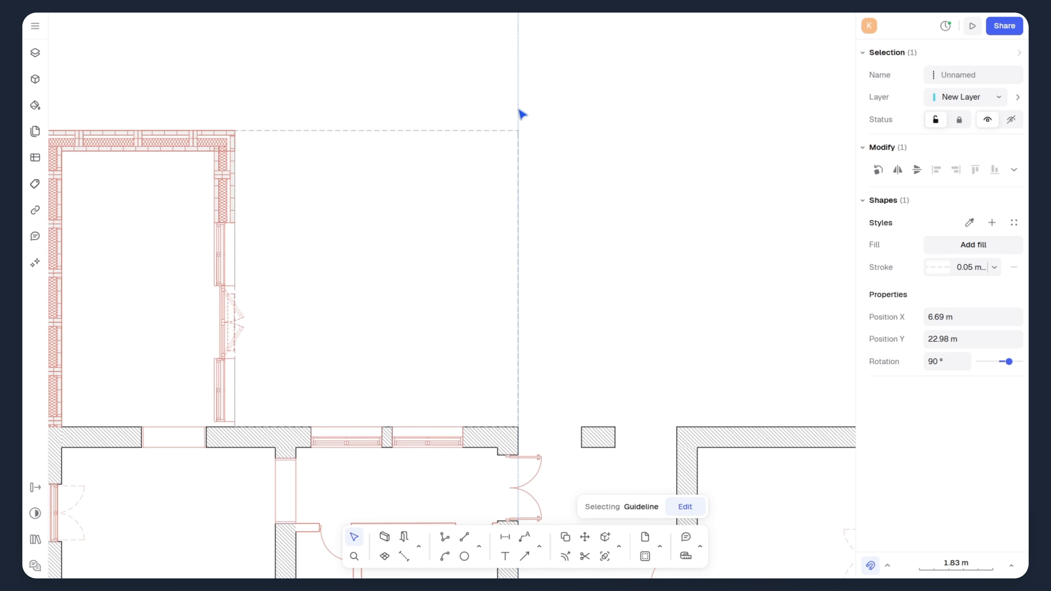
pyautogui.click(620, 547)
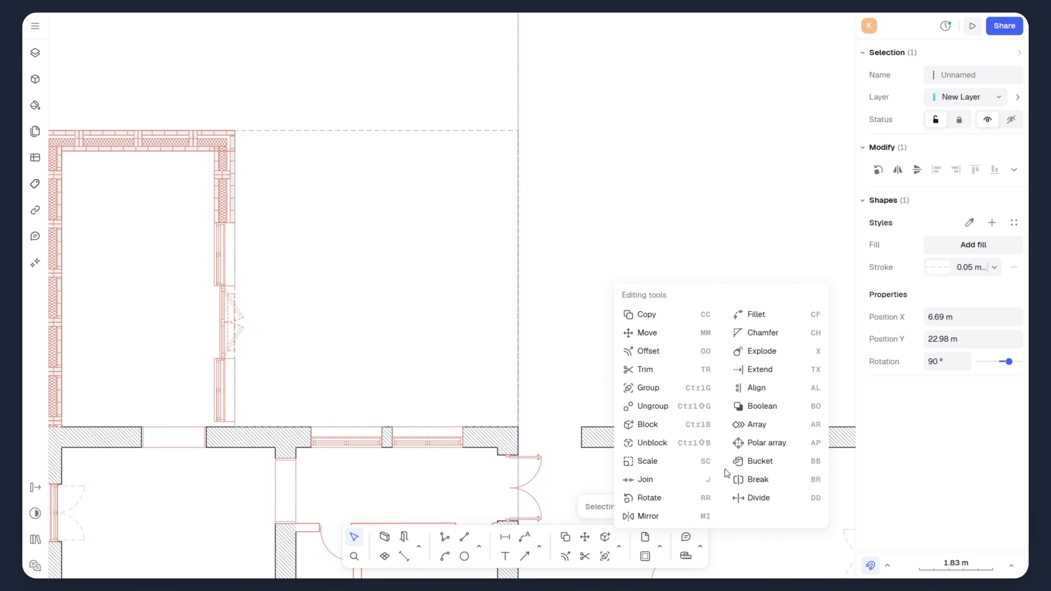
pyautogui.click(648, 352)
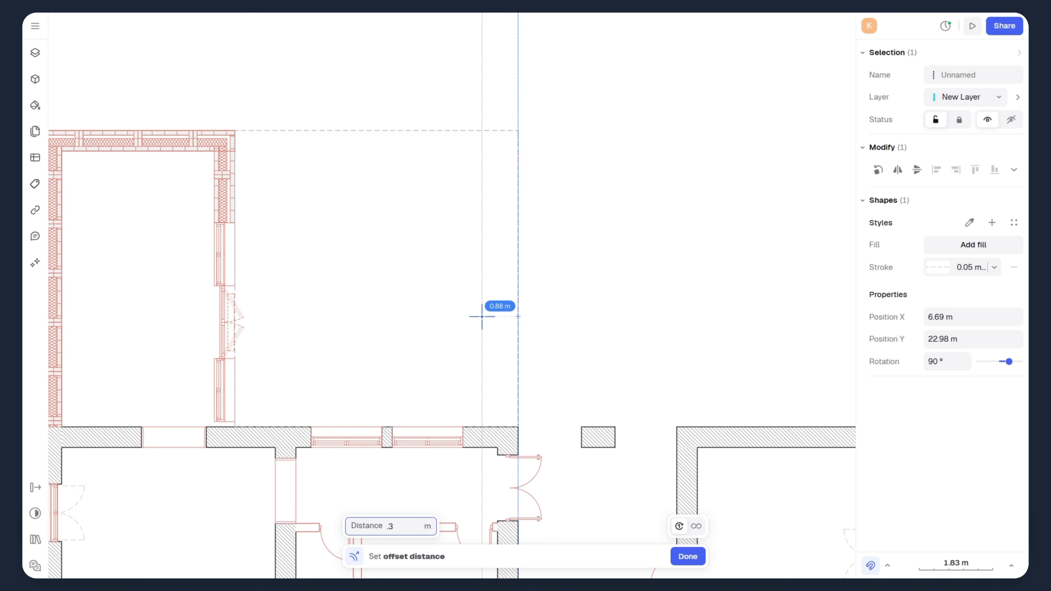
pyautogui.write('.3')
pyautogui.press('Return')
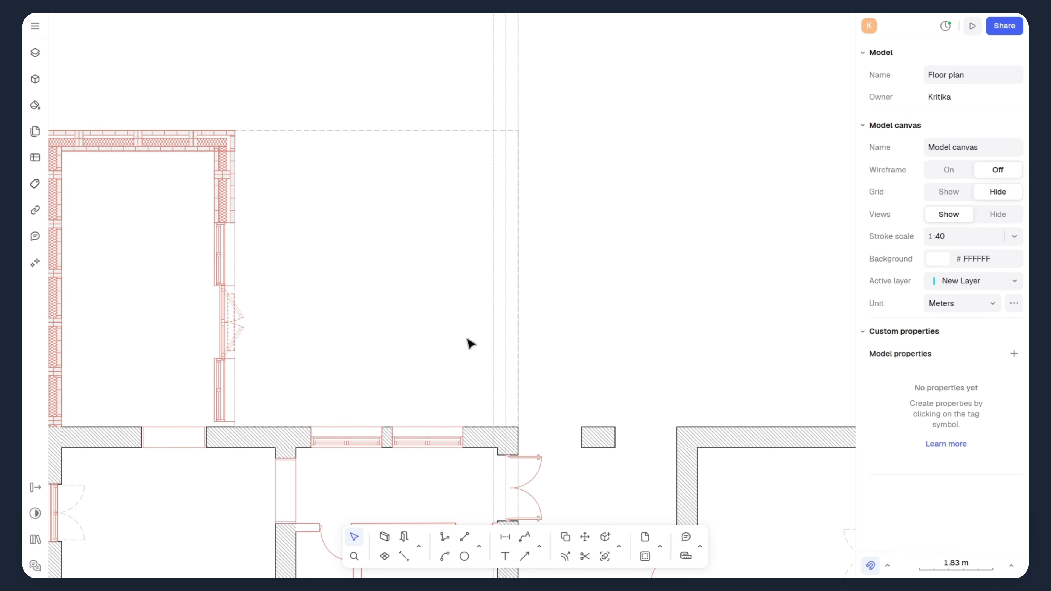
# Draw a vertical line along the middle guideline from the dashed outline's top edge to the wall, and make its stroke dashed
pyautogui.click(464, 538)
pyautogui.click(505, 131)
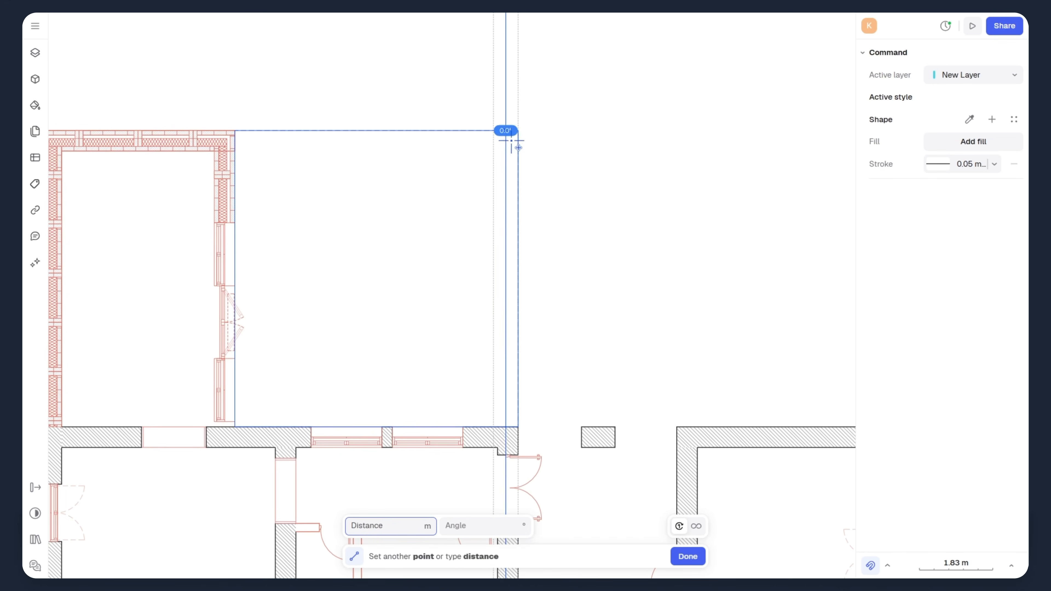
pyautogui.click(505, 428)
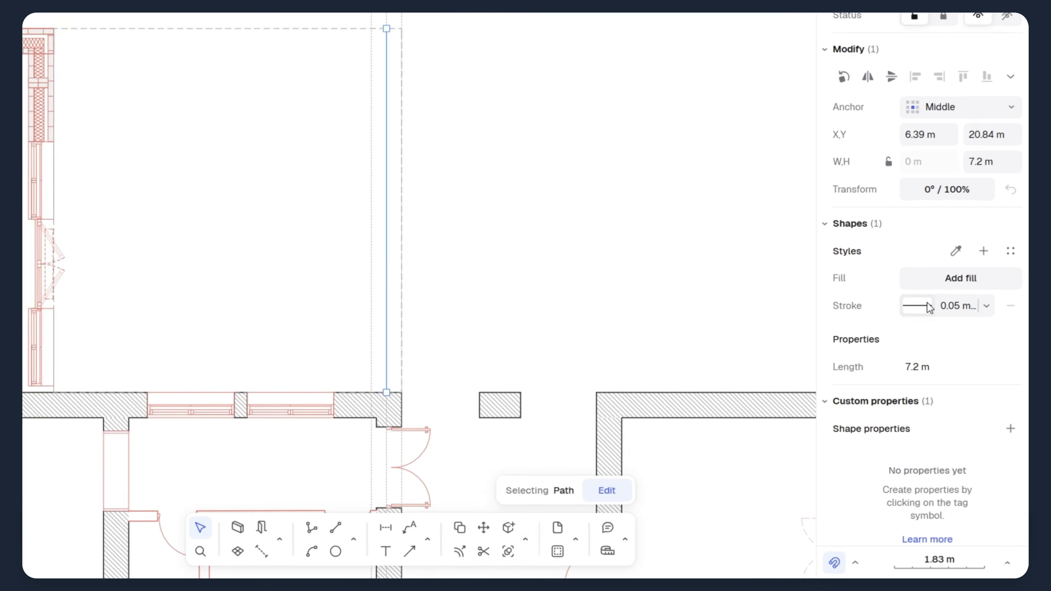
pyautogui.click(944, 356)
pyautogui.click(778, 456)
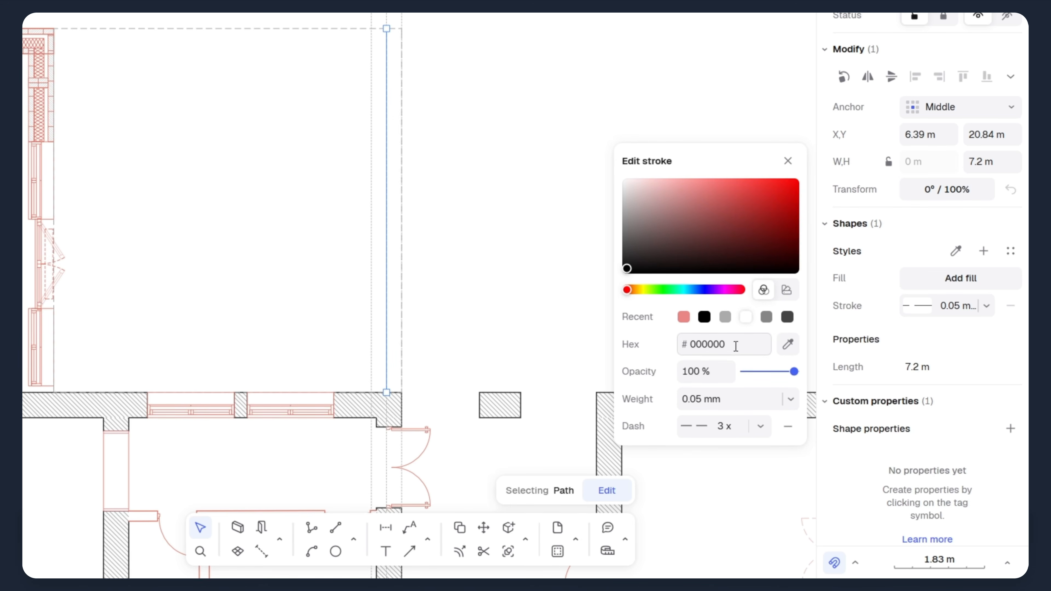
pyautogui.click(578, 265)
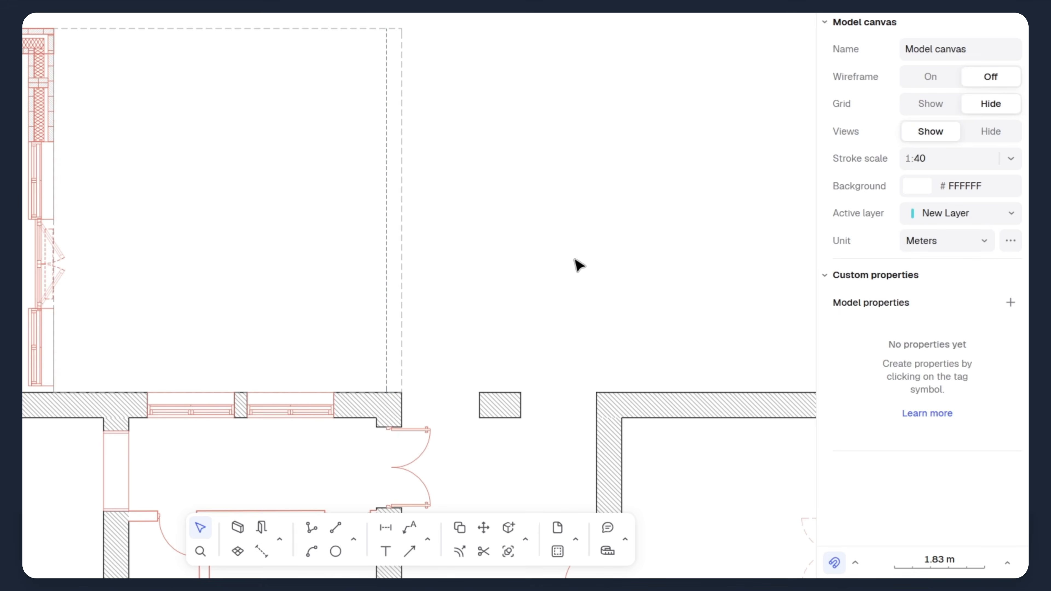
# Match the new vertical line's stroke style to that of the dashed outline
pyautogui.click(388, 181)
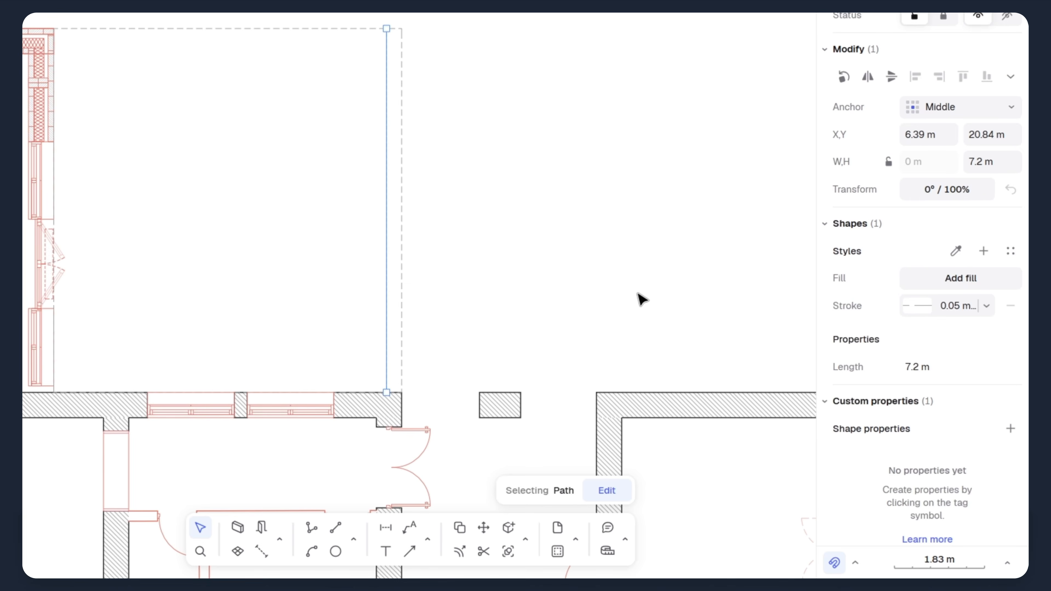
pyautogui.click(956, 251)
pyautogui.press('Escape')
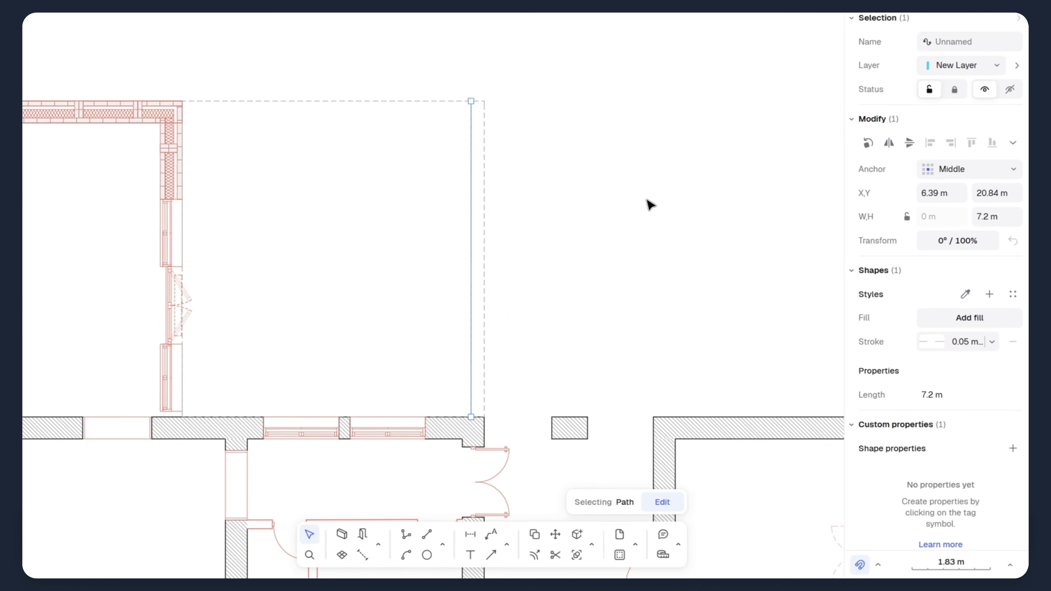
pyautogui.click(651, 204)
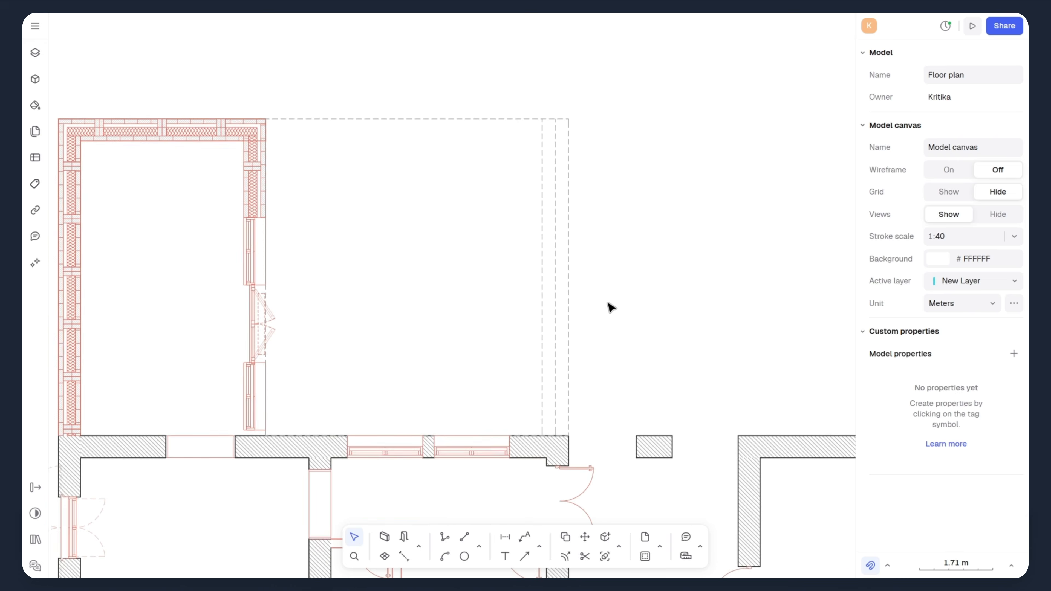
# Create a zone filling the narrow room between the thick wall and the thin vertical partition
pyautogui.scroll(-5, 591, 286)
pyautogui.moveTo(677, 404); pyautogui.dragTo(610, 312, button='middle')
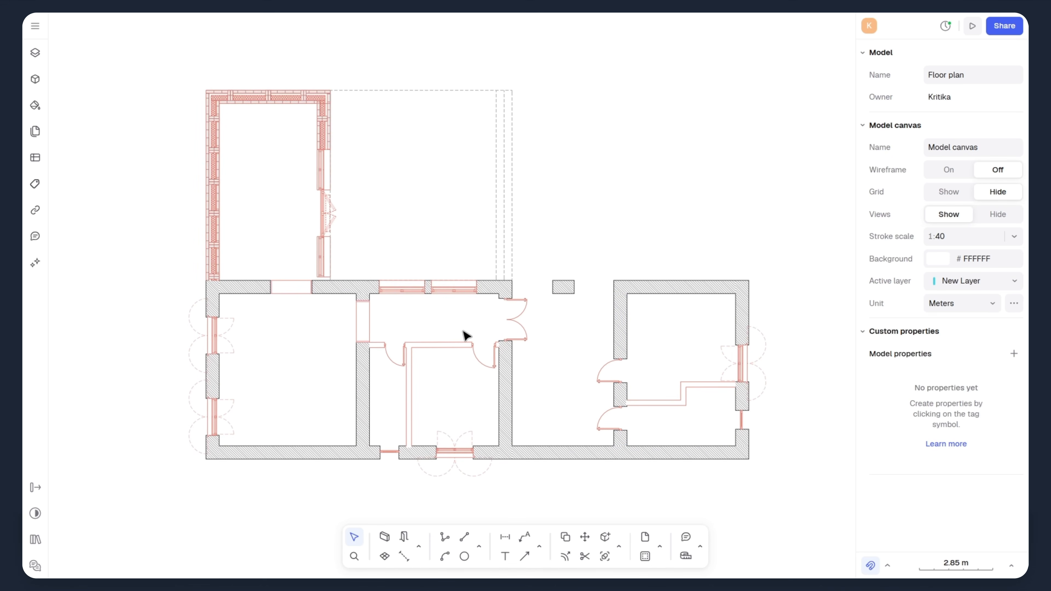
pyautogui.click(385, 556)
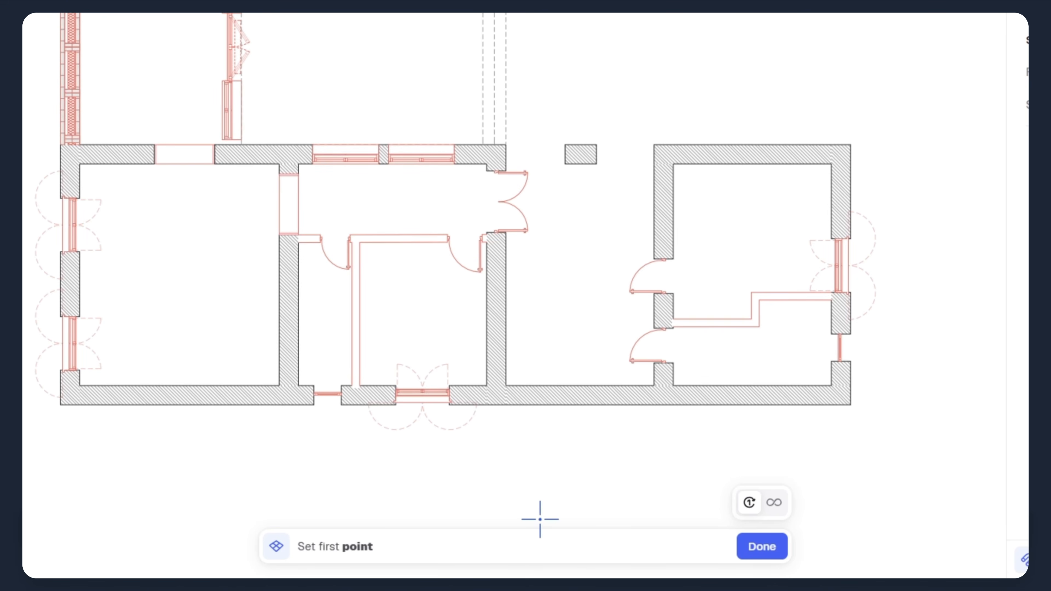
pyautogui.click(322, 311)
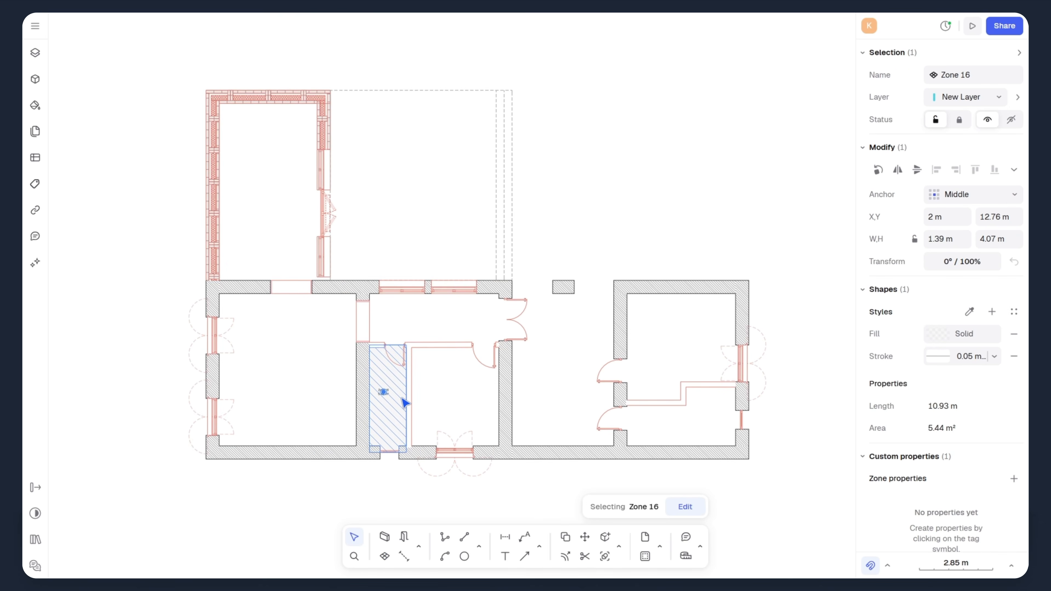
# Fill the narrow room's zone with the Square 300x300 hatch and sample its stroke colour from the red partition
pyautogui.scroll(6, 405, 402)
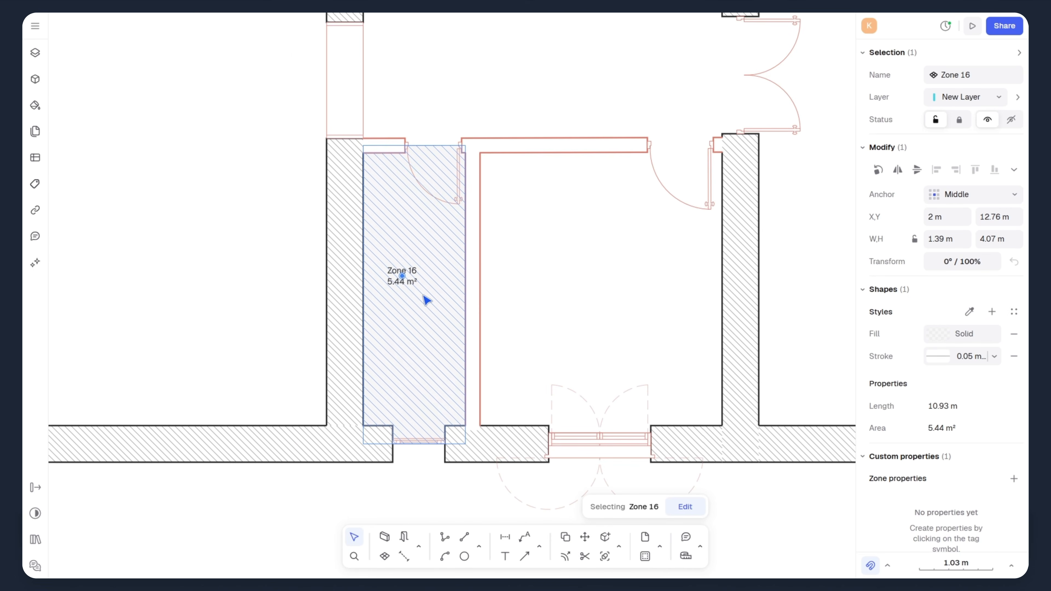
pyautogui.click(965, 334)
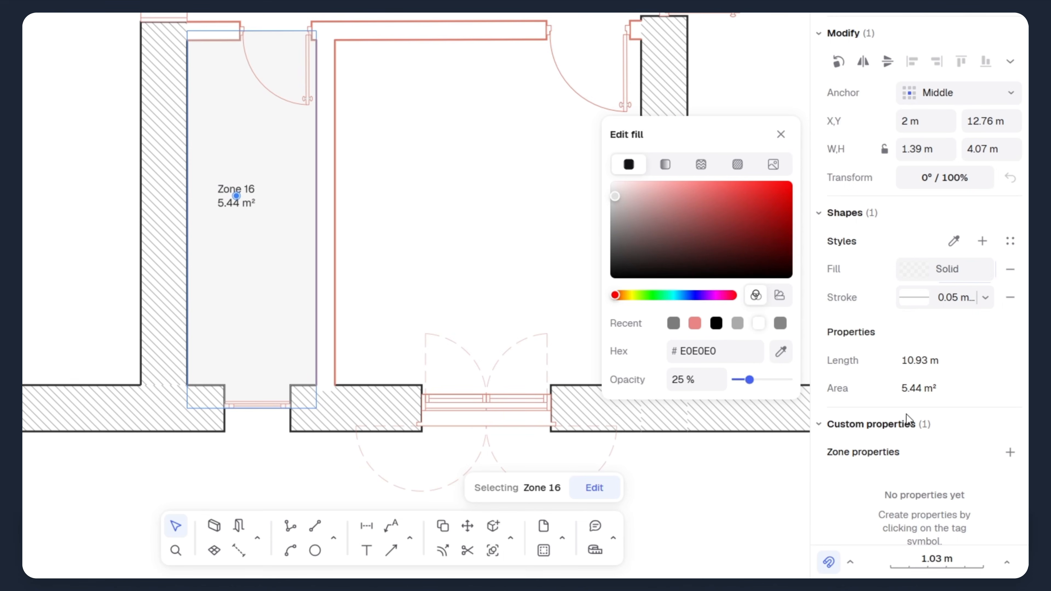
pyautogui.click(737, 164)
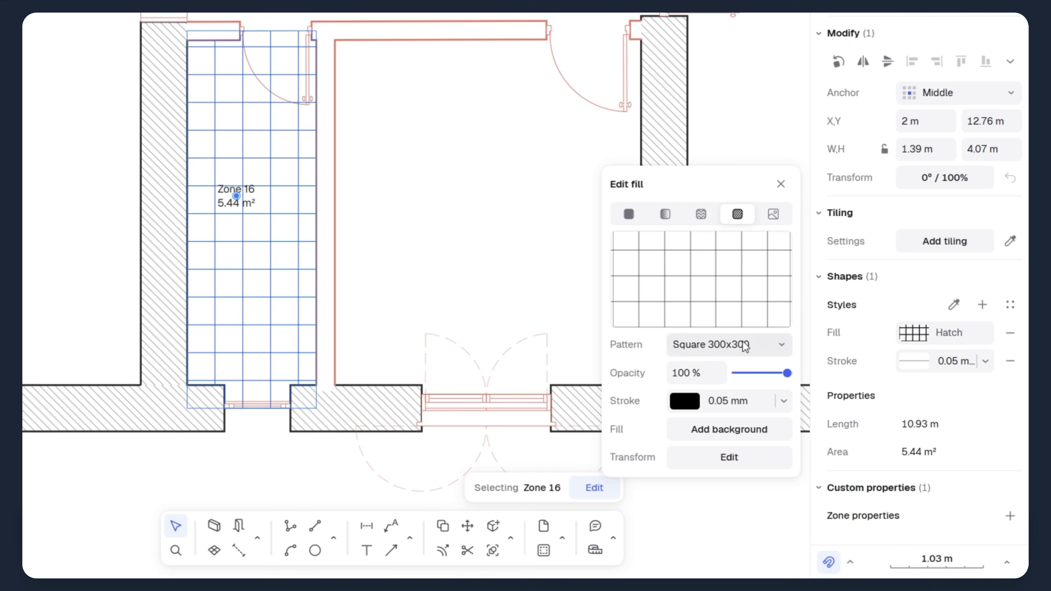
pyautogui.click(685, 402)
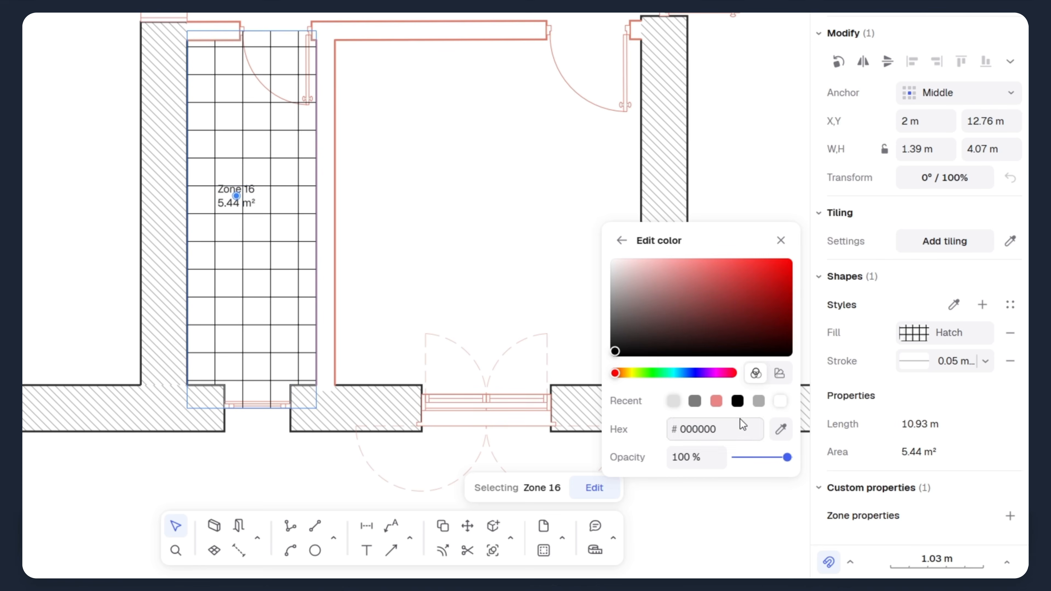
pyautogui.click(782, 430)
pyautogui.click(338, 42)
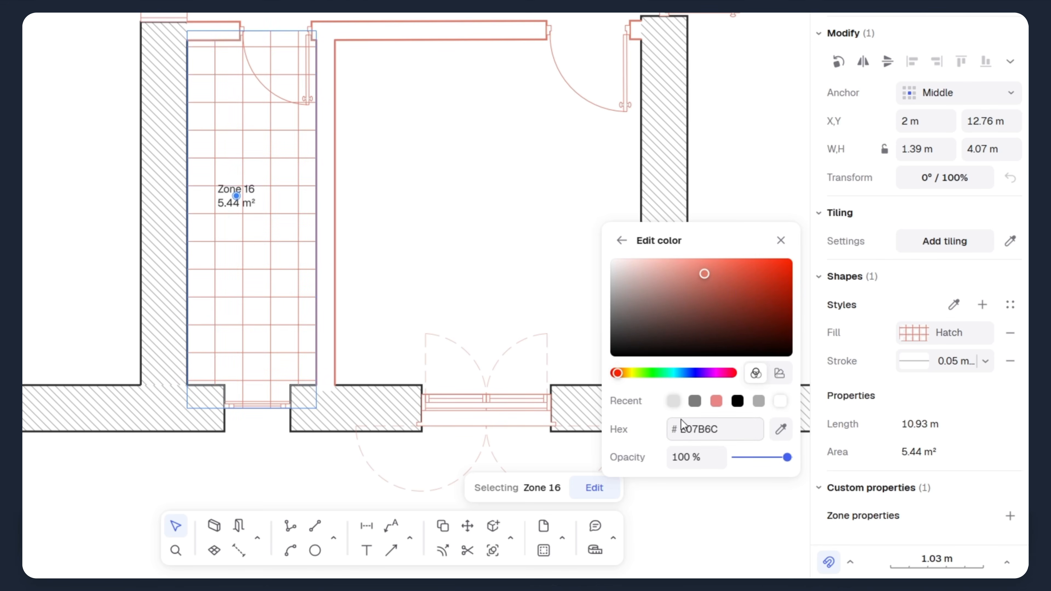
# Rotate the narrow room's hatch to 45° and remove the zone's stroke and label
pyautogui.click(621, 241)
pyautogui.click(712, 455)
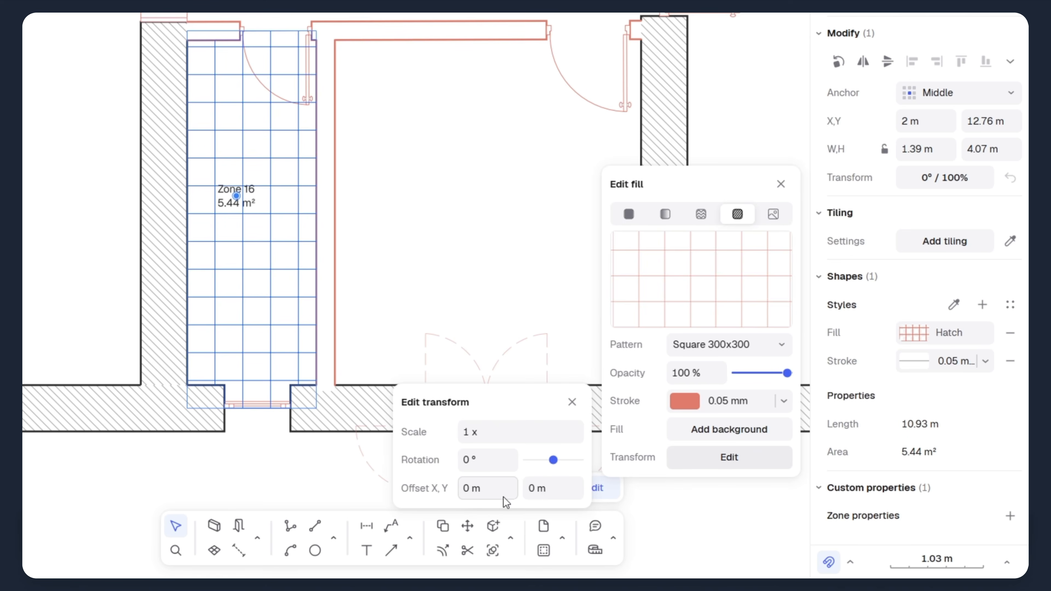
pyautogui.press('Return')
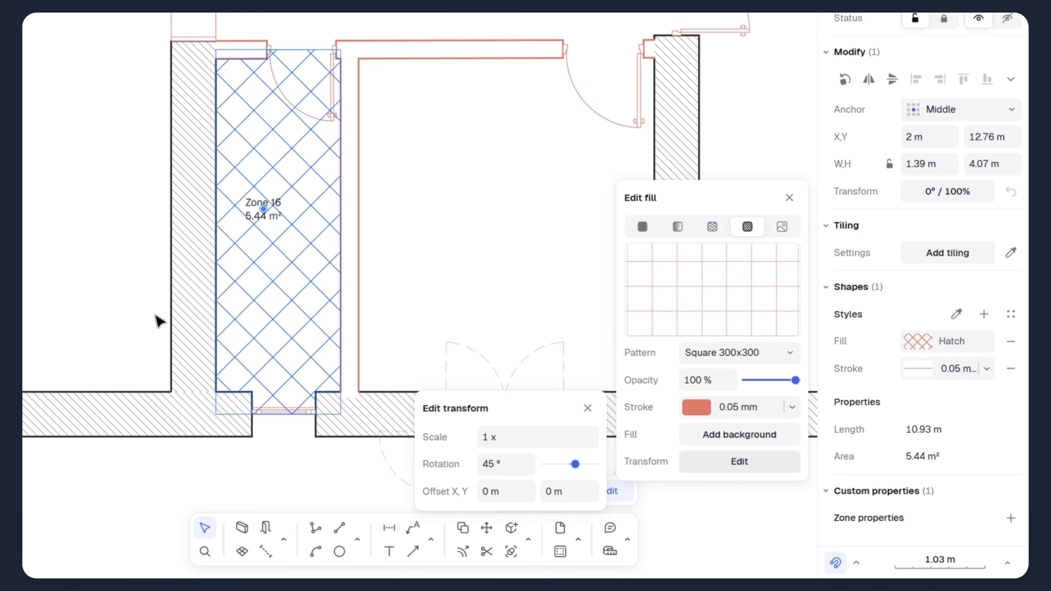
pyautogui.click(123, 306)
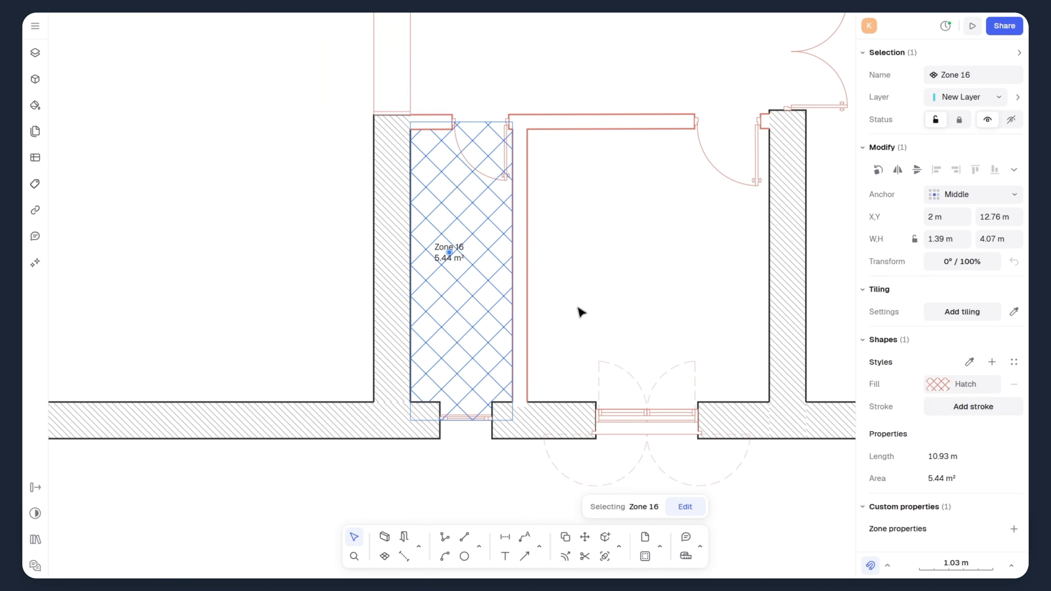
pyautogui.click(578, 308)
pyautogui.click(446, 256)
pyautogui.press('Delete')
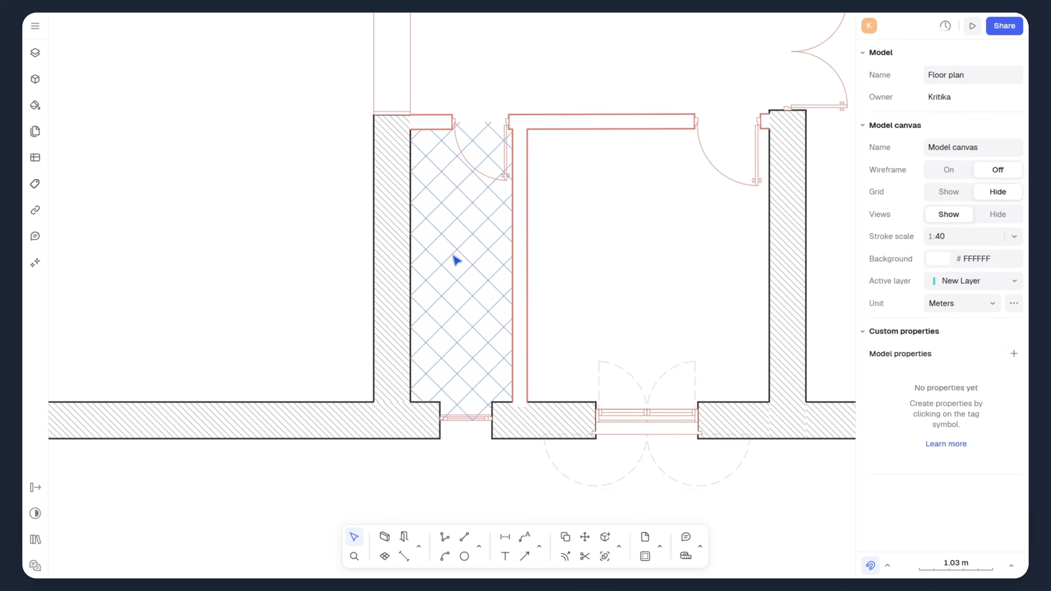
# Create a zone filling the wider room beside the narrow hatched one
pyautogui.scroll(-5, 327, 420)
pyautogui.click(385, 556)
pyautogui.click(518, 327)
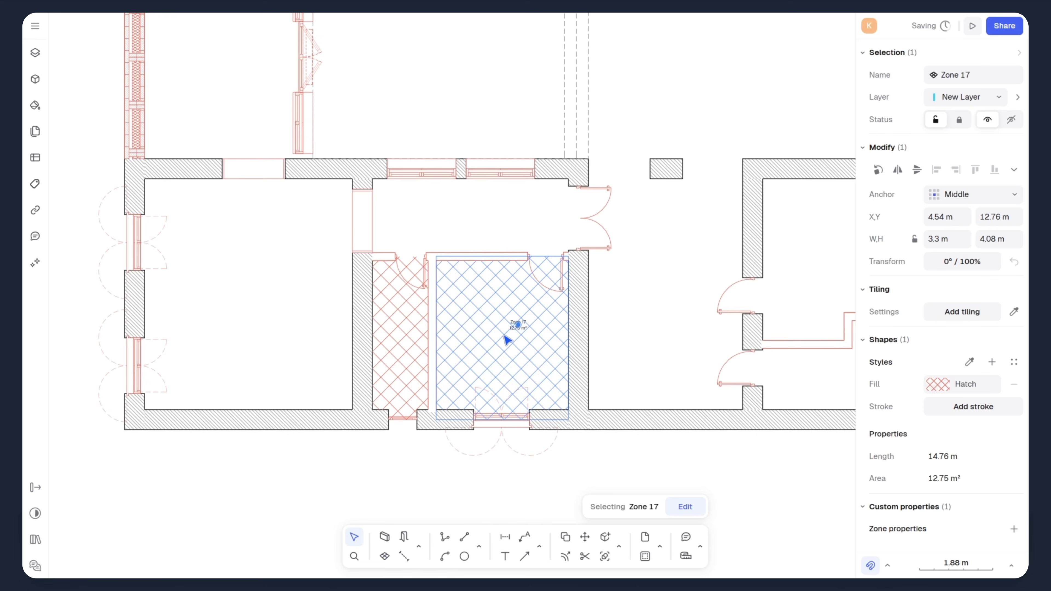
# Change the wider room's hatch to the Parquet Strip pattern with a grey stroke
pyautogui.scroll(3, 509, 352)
pyautogui.click(936, 385)
pyautogui.click(819, 394)
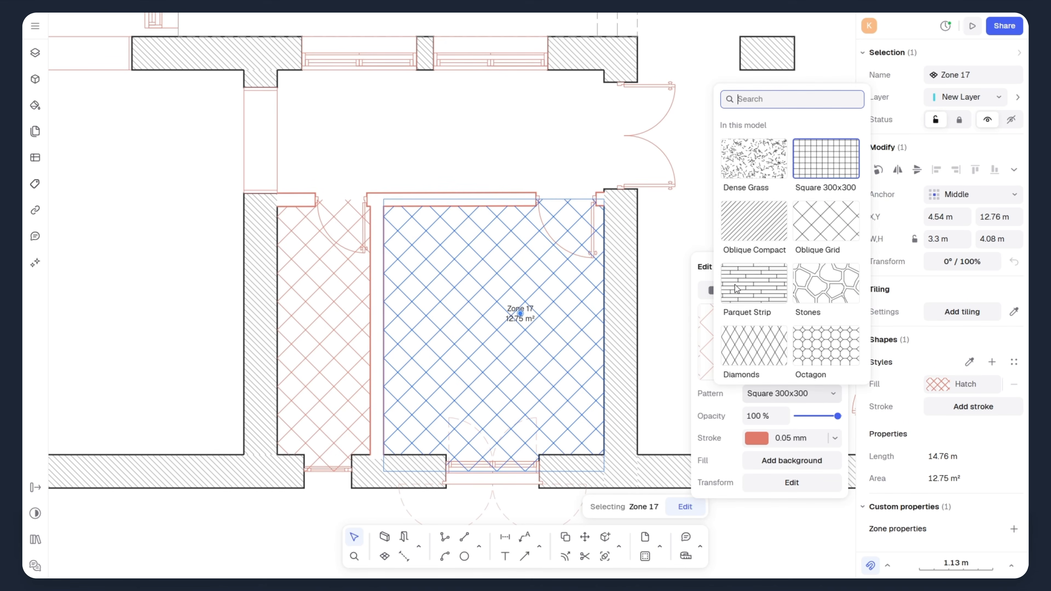
pyautogui.click(754, 284)
pyautogui.click(754, 438)
pyautogui.click(833, 439)
pyautogui.click(708, 311)
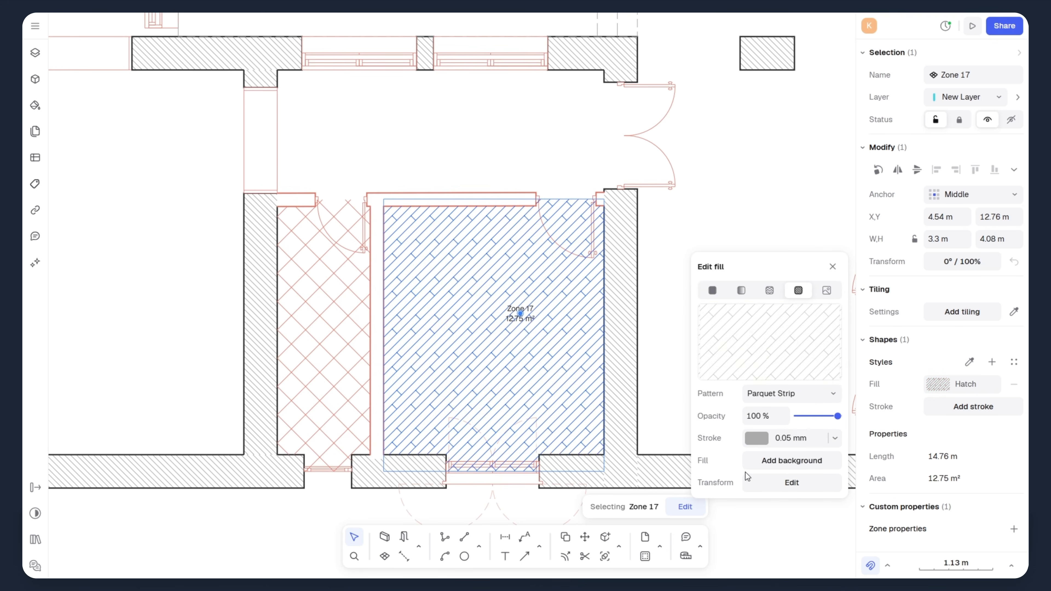
# Set the parquet hatch's rotation to 0° and delete the zone's label
pyautogui.click(766, 484)
pyautogui.click(603, 484)
pyautogui.write('0')
pyautogui.press('Return')
pyautogui.press('Escape')
pyautogui.click(522, 316)
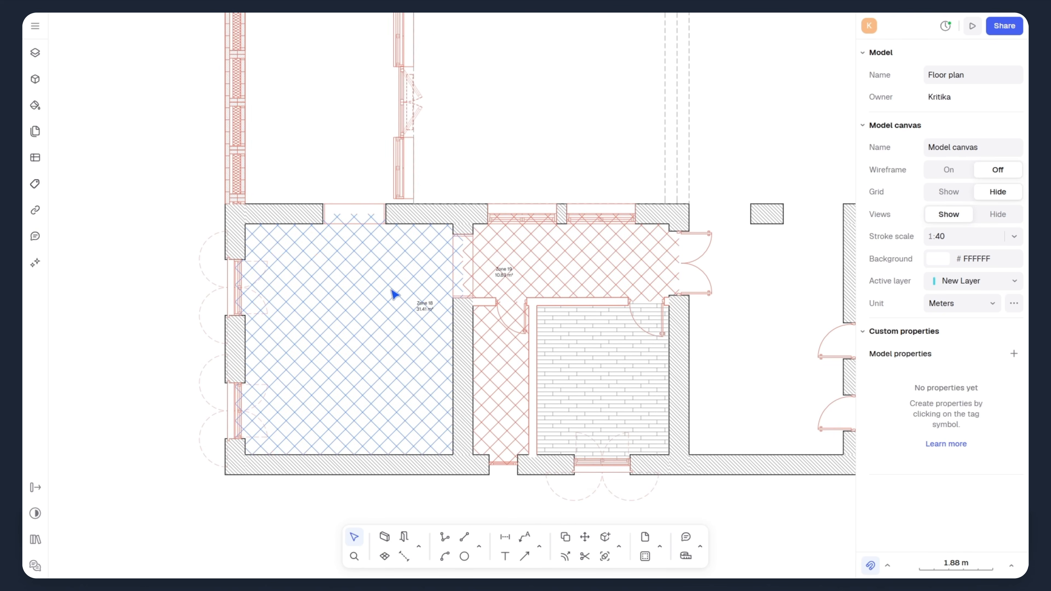
# Apply the grey parquet style to the zones of the large left room and the corridor by sampling the finished parquet floor
pyautogui.click(400, 295)
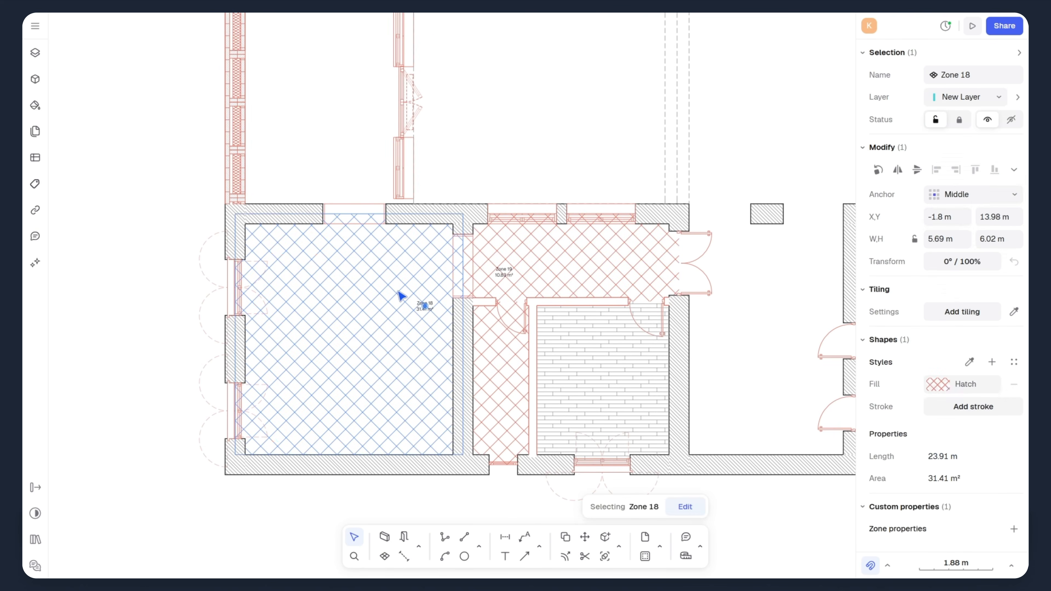
pyautogui.keyDown('shift'); pyautogui.click(507, 278); pyautogui.keyUp('shift')
pyautogui.click(970, 363)
pyautogui.click(601, 364)
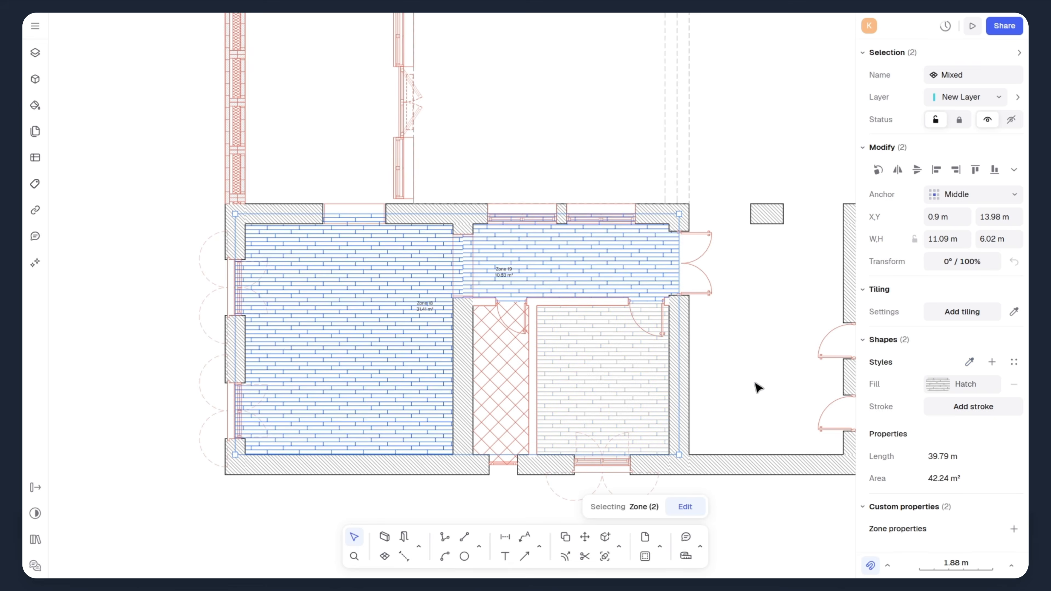
pyautogui.press('Escape')
pyautogui.scroll(-3, 506, 282)
pyautogui.click(385, 557)
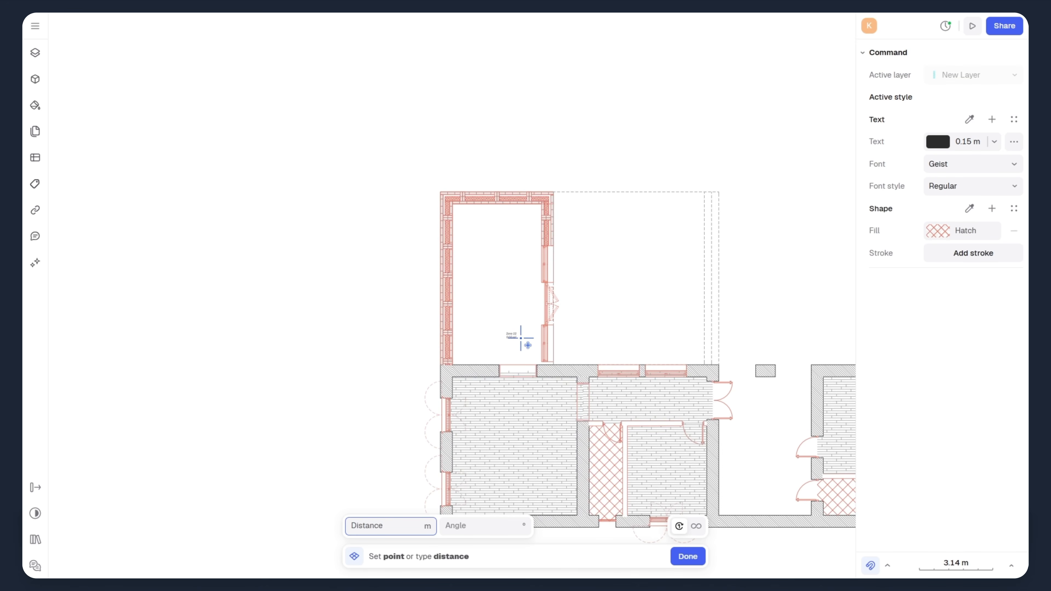
pyautogui.press('Escape')
# Create a zone about 3.7 by 6.7 m in the brick-walled room by tracing its four inner corners
pyautogui.scroll(3, 504, 350)
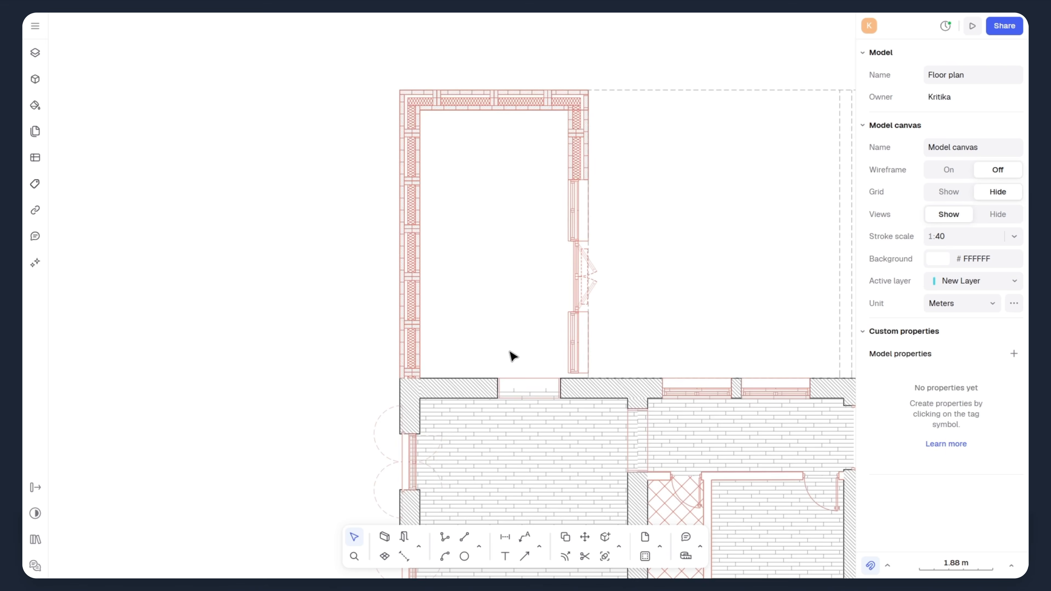
pyautogui.moveTo(529, 365); pyautogui.dragTo(443, 374, button='middle')
pyautogui.click(383, 556)
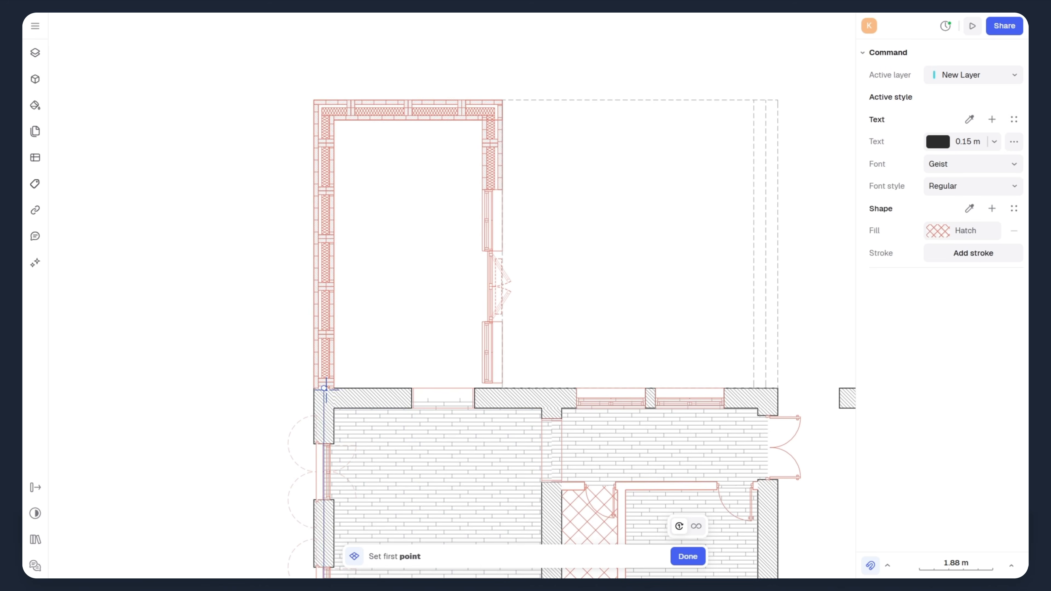
pyautogui.click(331, 390)
pyautogui.scroll(5, 335, 118)
pyautogui.click(338, 125)
pyautogui.scroll(-4, 325, 256)
pyautogui.scroll(5, 580, 214)
pyautogui.click(544, 201)
pyautogui.scroll(-5, 544, 203)
pyautogui.scroll(4, 546, 265)
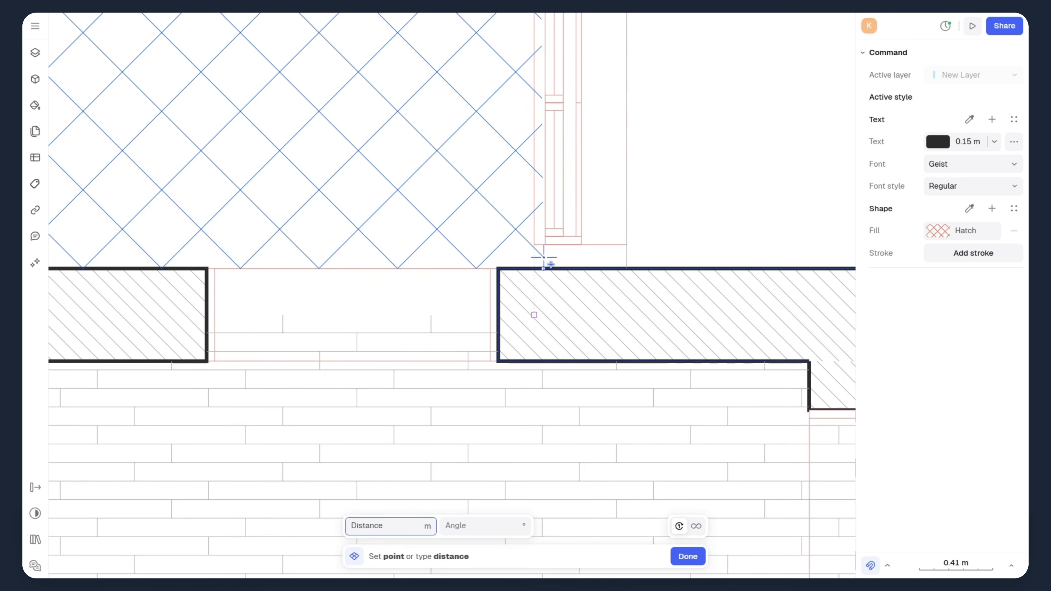
pyautogui.click(546, 265)
pyautogui.scroll(-2, 590, 272)
pyautogui.click(159, 273)
pyautogui.scroll(-4, 338, 281)
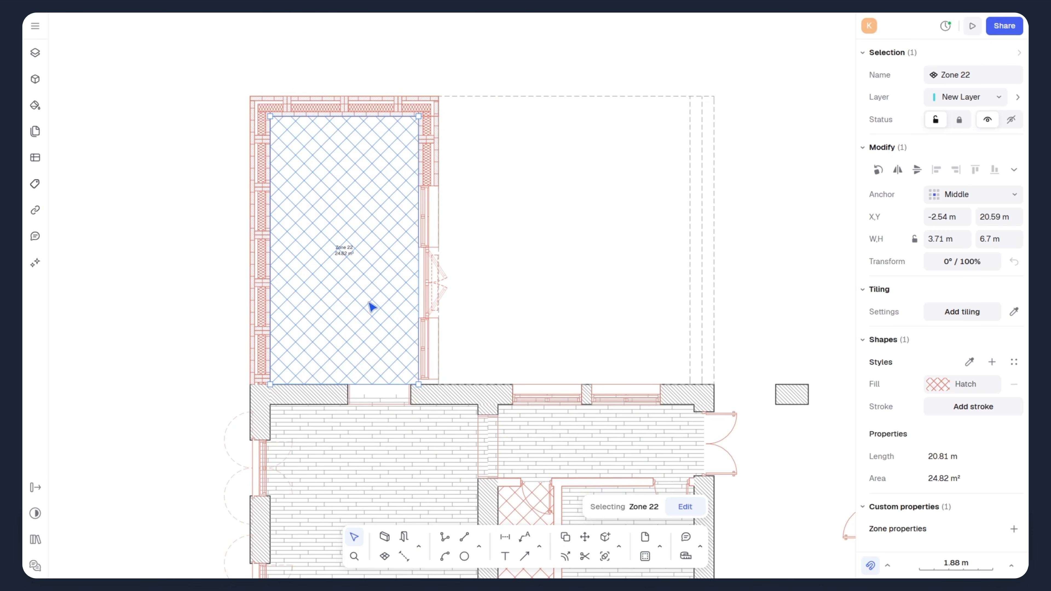
# Change the brick-walled room's hatch to the Octagon pattern with a grey stroke, and delete the zone's label
pyautogui.click(938, 385)
pyautogui.click(809, 394)
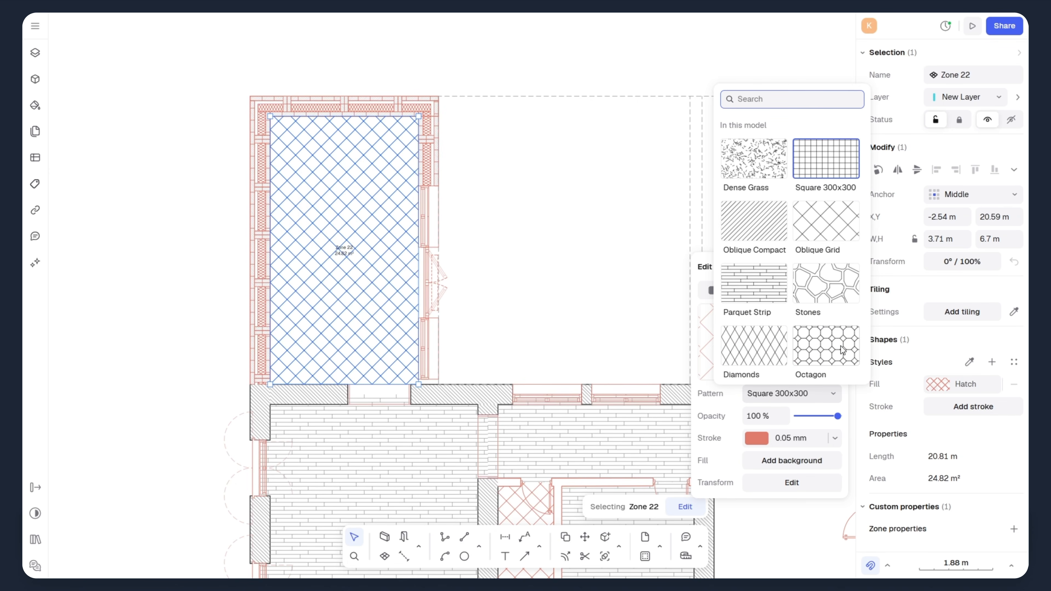
pyautogui.click(812, 345)
pyautogui.click(759, 441)
pyautogui.click(749, 439)
pyautogui.click(833, 311)
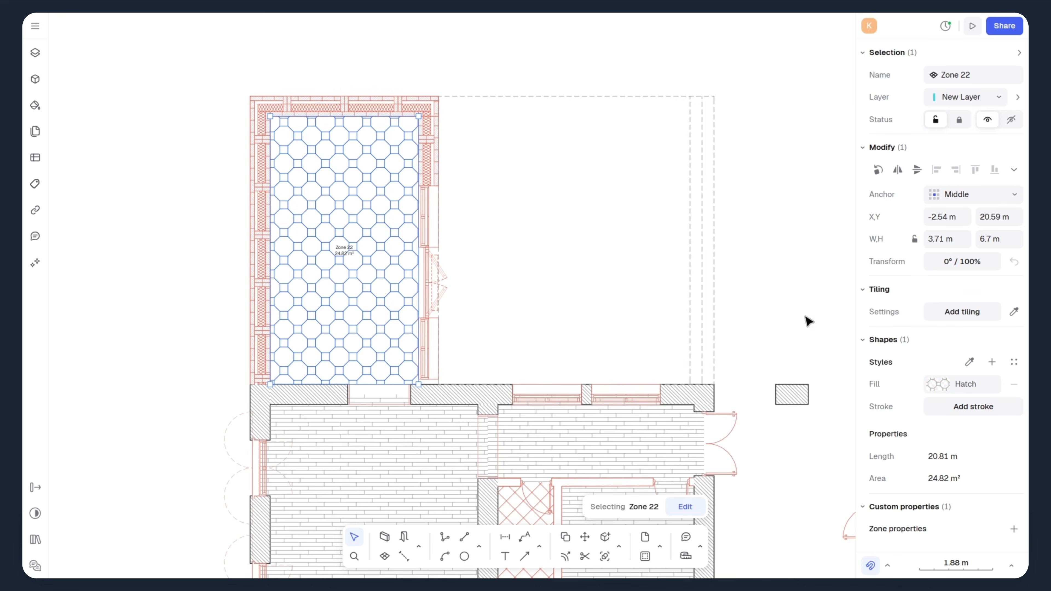
pyautogui.click(805, 318)
pyautogui.click(343, 253)
pyautogui.press('Delete')
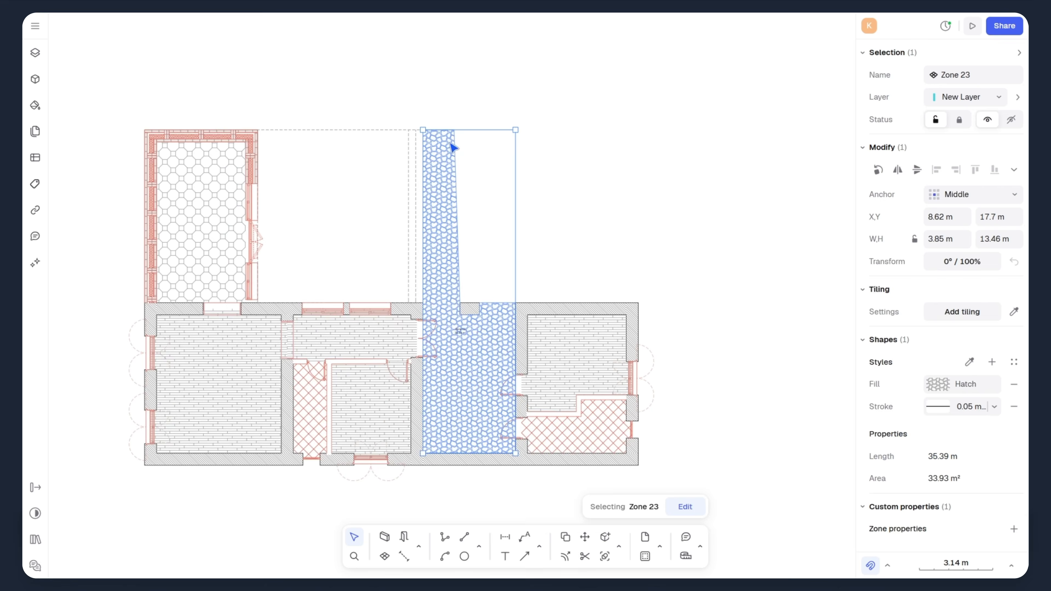
# Reshape the cobblestone zone by moving the passage's upper right corner outward so its right edge runs vertical
pyautogui.scroll(5, 452, 148)
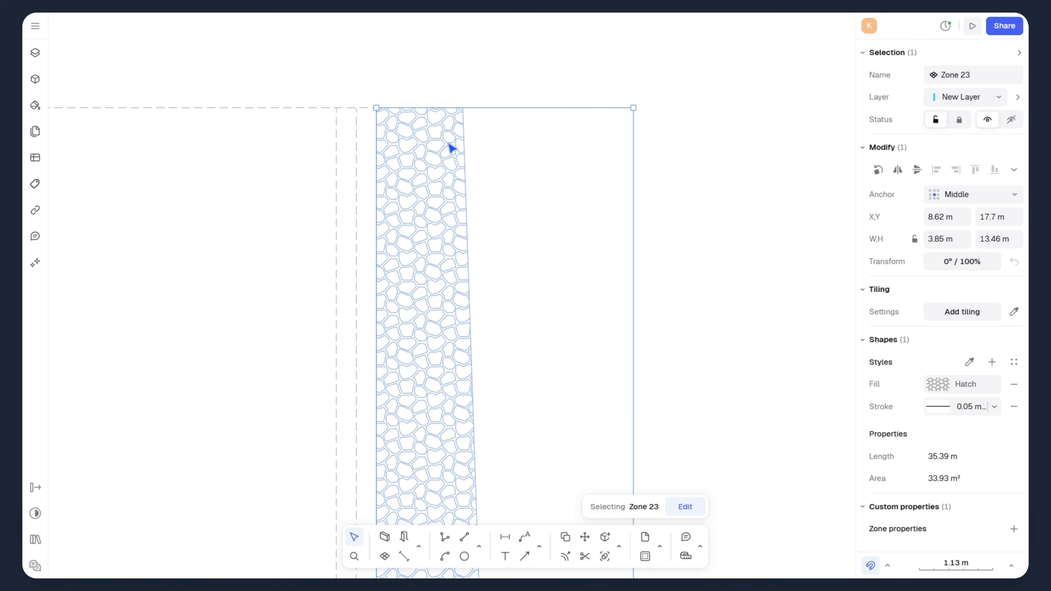
pyautogui.scroll(-3, 451, 148)
pyautogui.click(685, 507)
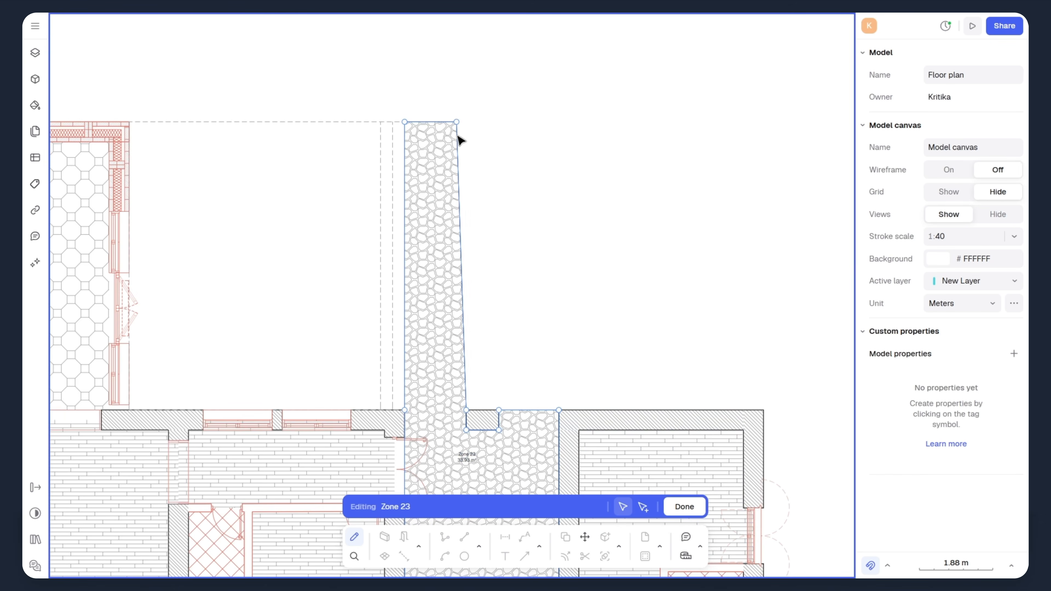
pyautogui.scroll(3, 460, 140)
pyautogui.moveTo(456, 113); pyautogui.dragTo(471, 114)
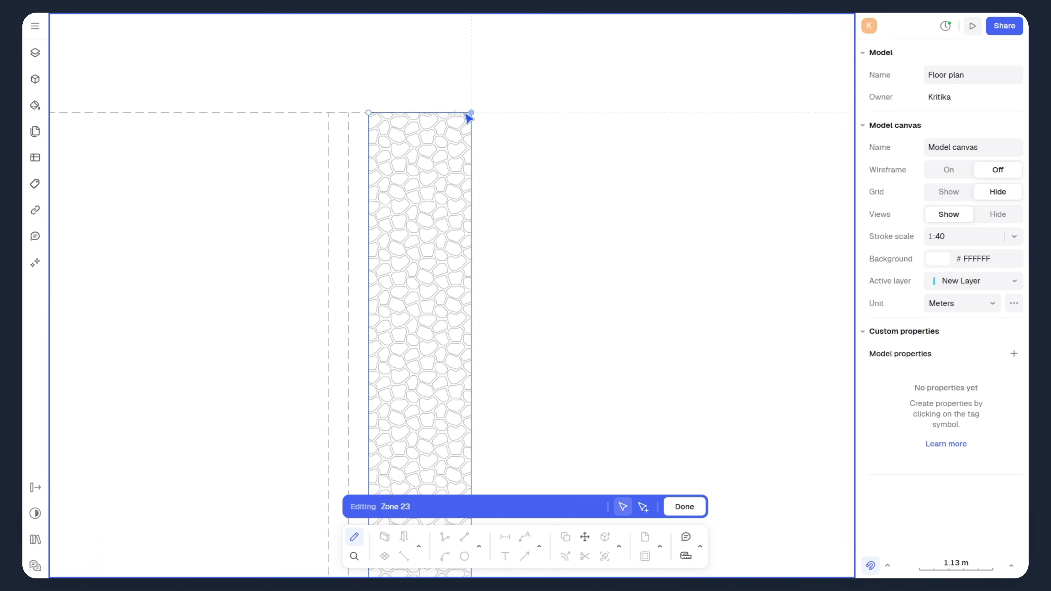
pyautogui.click(684, 506)
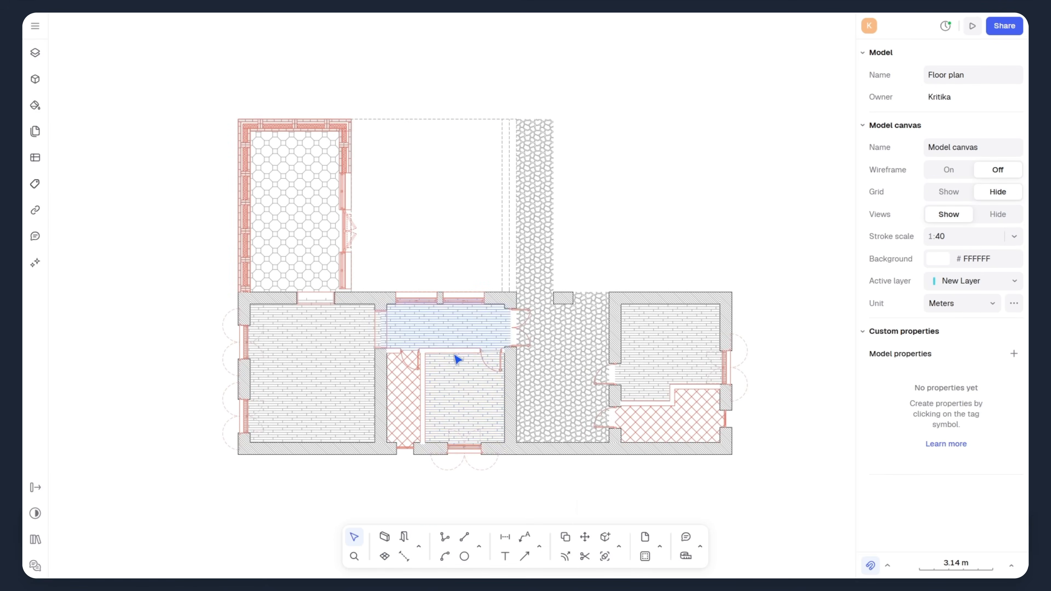
# Search the block libraries for "bedroom" and open the Bedroom basics - 3 views library
pyautogui.scroll(4, 480, 401)
pyautogui.moveTo(419, 446); pyautogui.dragTo(423, 406, button='middle')
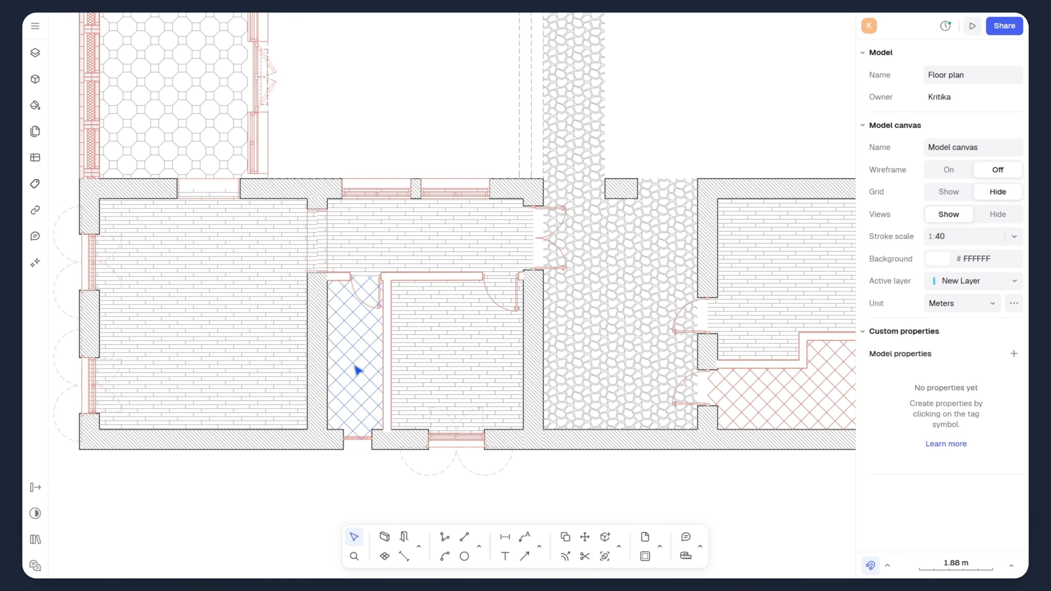
pyautogui.scroll(-4, 358, 371)
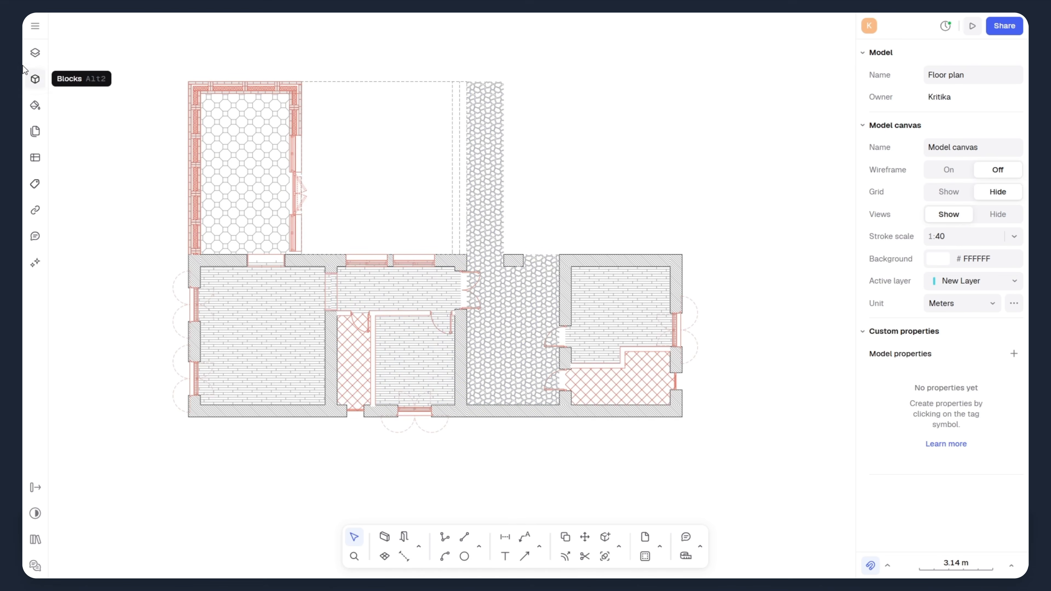
pyautogui.click(35, 80)
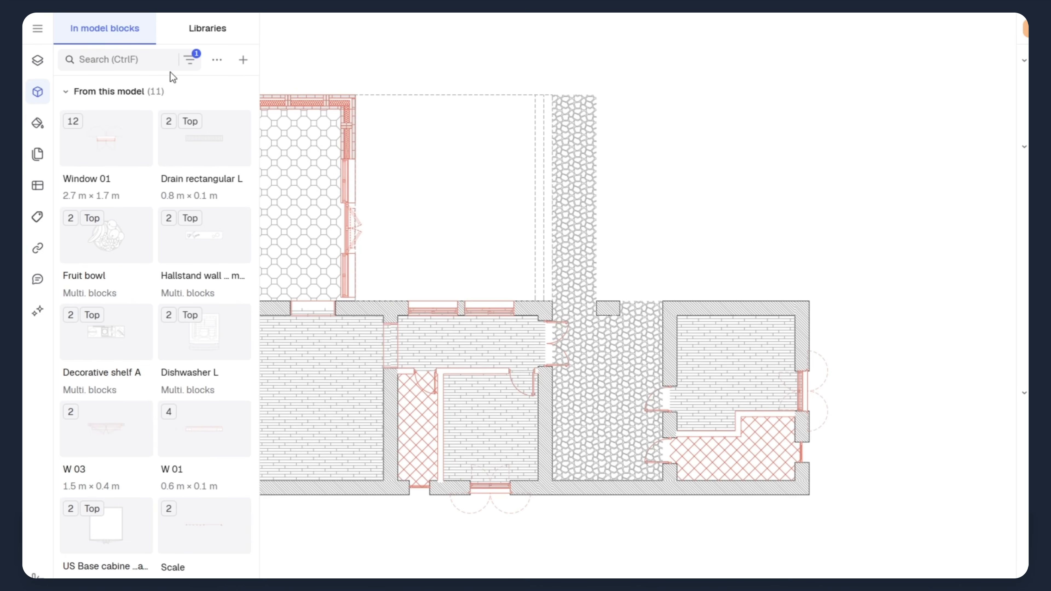
pyautogui.click(200, 39)
pyautogui.click(126, 59)
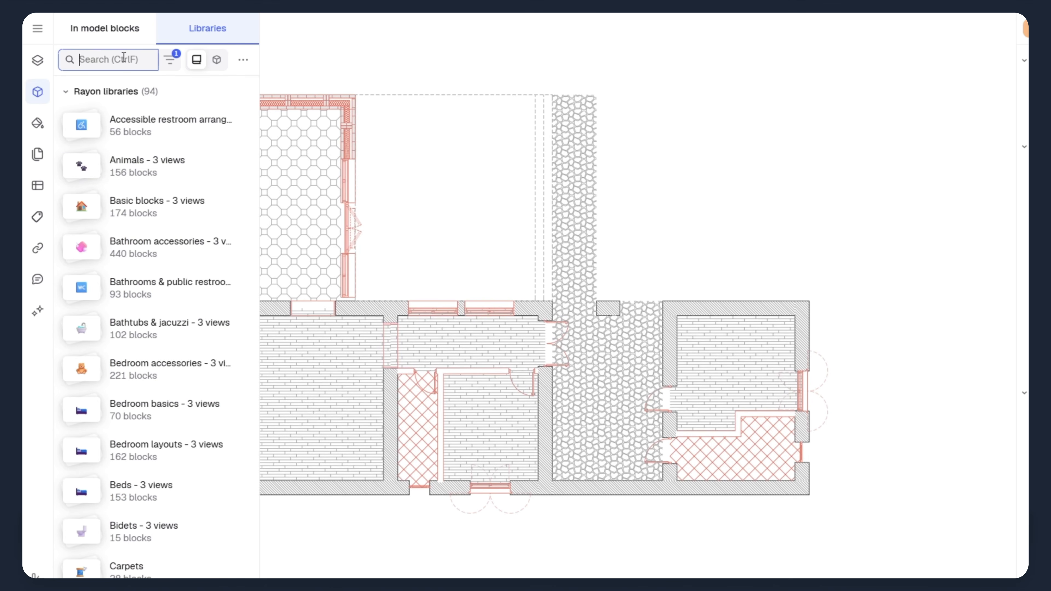
pyautogui.write('bedroom')
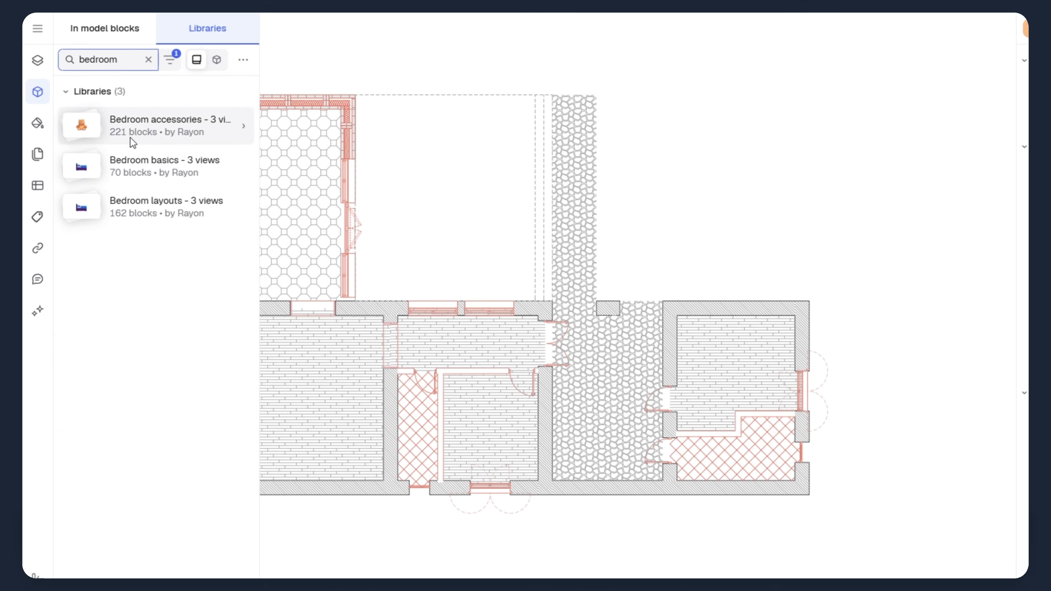
pyautogui.click(130, 166)
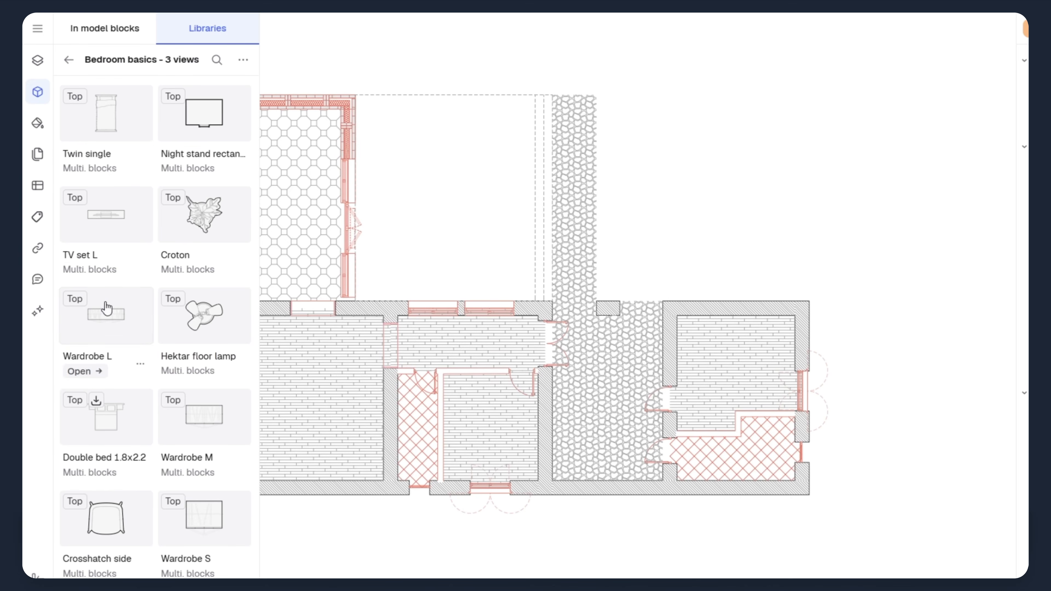
# Place the Double bed 1.8x2.2 block in the small middle parquet room and rotate it 90° counterclockwise with its headboard at the left wall
pyautogui.moveTo(103, 435); pyautogui.dragTo(505, 440)
pyautogui.scroll(5, 478, 480)
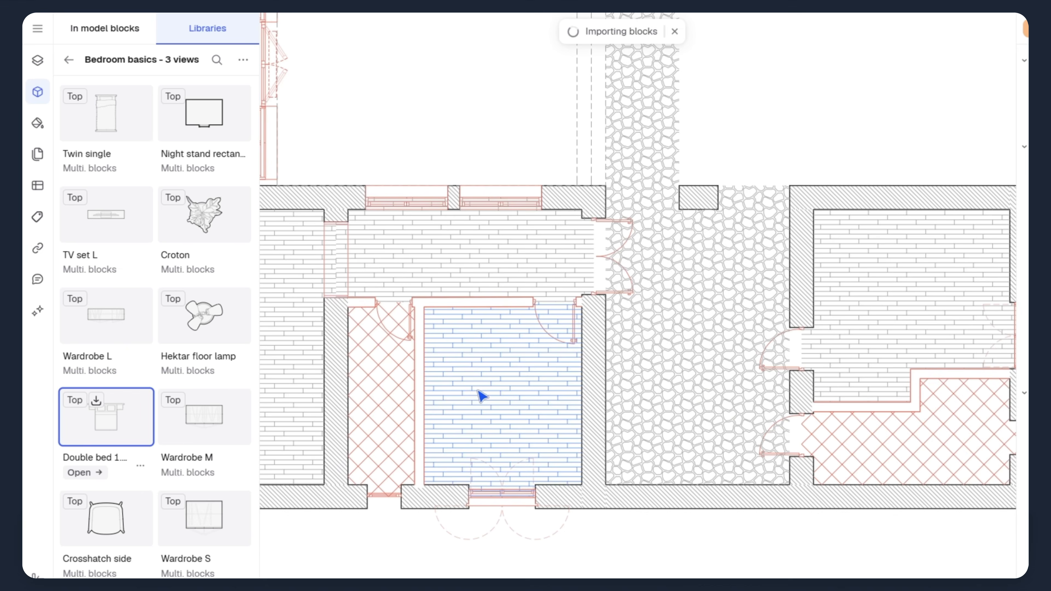
pyautogui.rightClick(499, 457)
pyautogui.moveTo(579, 444)
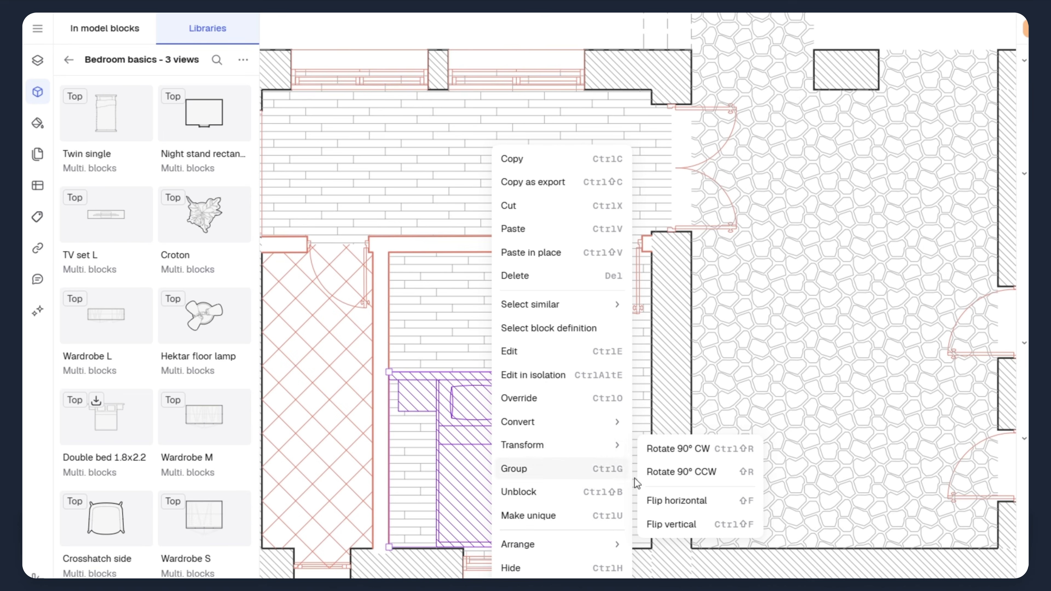
pyautogui.click(683, 472)
# Try the Wardrobe L block along the upper wall of the middle bedroom
pyautogui.moveTo(111, 319)
pyautogui.mouseDown()
pyautogui.moveTo(472, 260)
pyautogui.moveTo(426, 234)
pyautogui.mouseUp()
pyautogui.scroll(3, 442, 259)
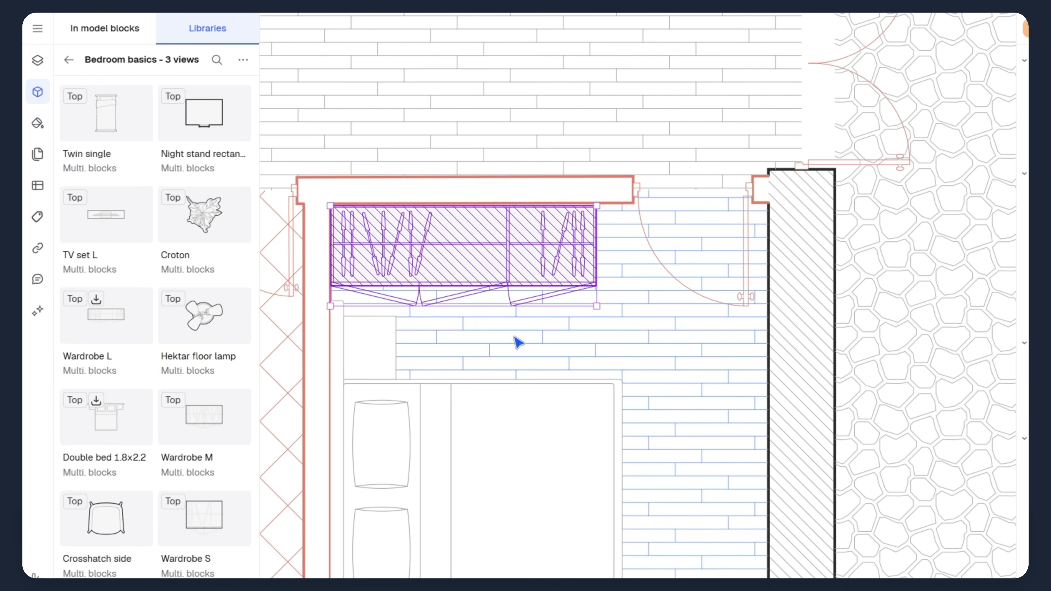
pyautogui.press('Escape')
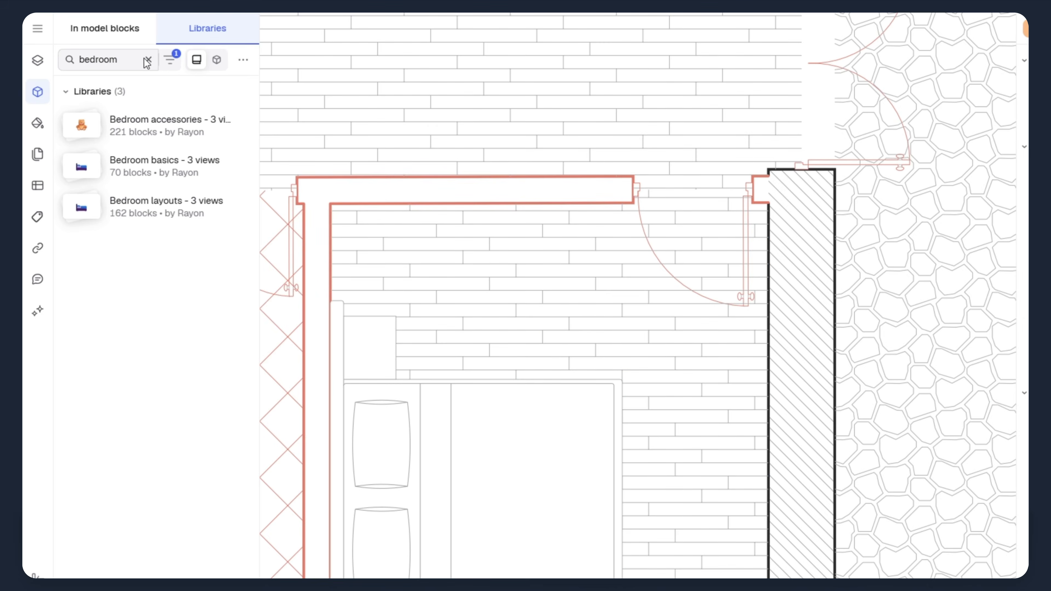
# Find the Closets & storage - 3 views library with "stor" and place Wardrobe sliding door L in the middle bedroom's upper left corner
pyautogui.click(145, 60)
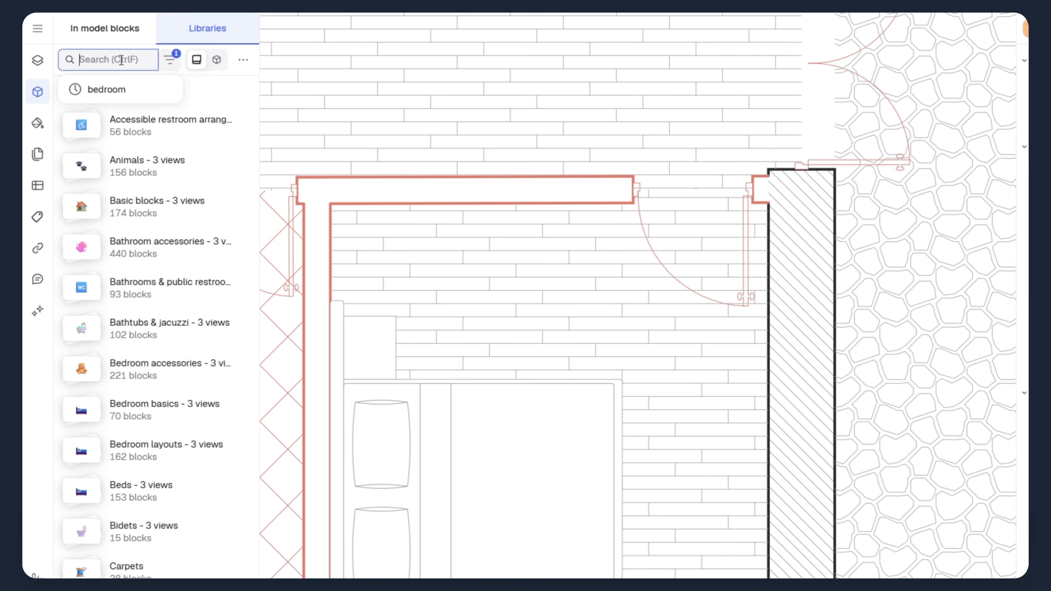
pyautogui.write('stor')
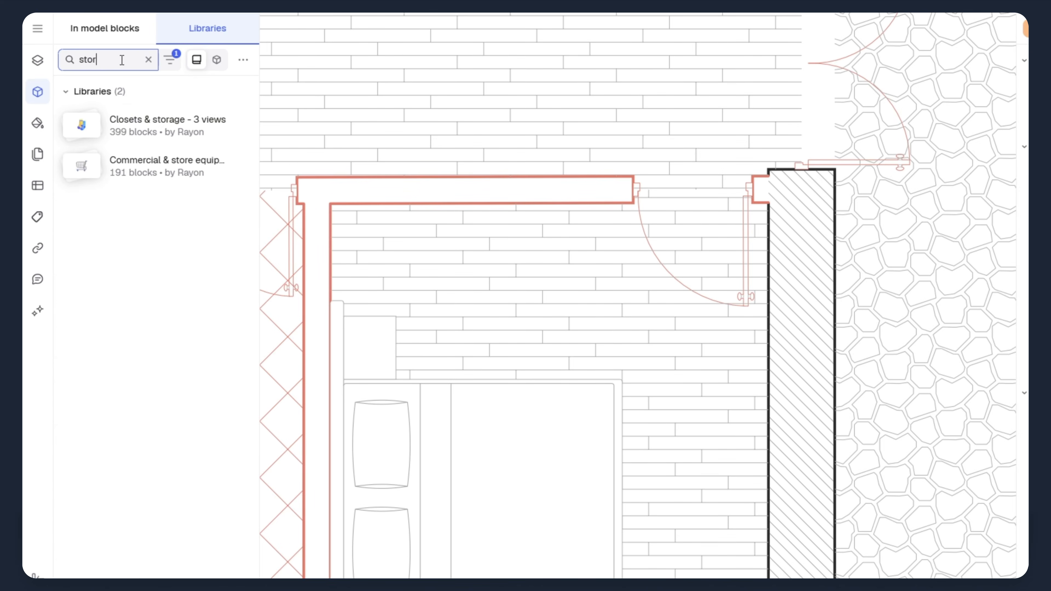
pyautogui.click(155, 134)
pyautogui.scroll(-2, 136, 340)
pyautogui.scroll(-20, 139, 344)
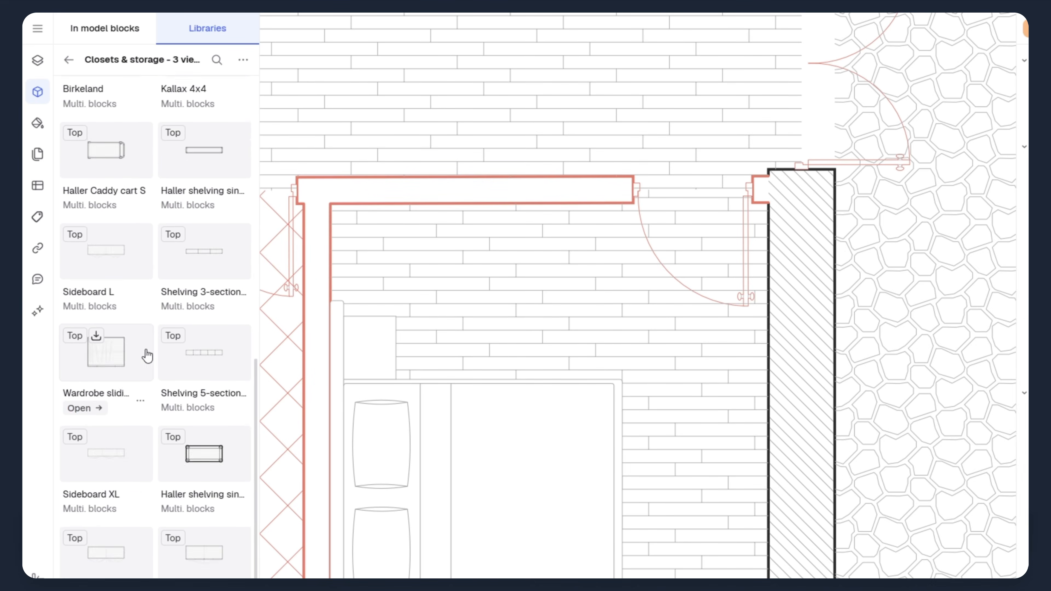
pyautogui.moveTo(208, 417); pyautogui.dragTo(451, 257)
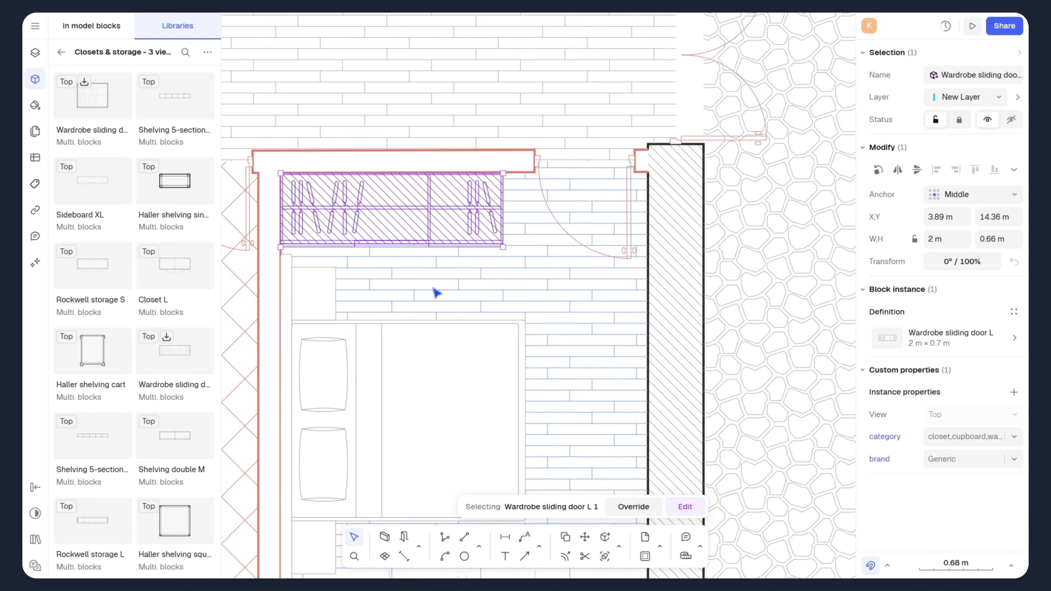
# Position a Double bed 1.8x2.2 against the right bedroom's upper wall and a Wardrobe M, turned 180°, in its lower left corner
pyautogui.click(366, 348)
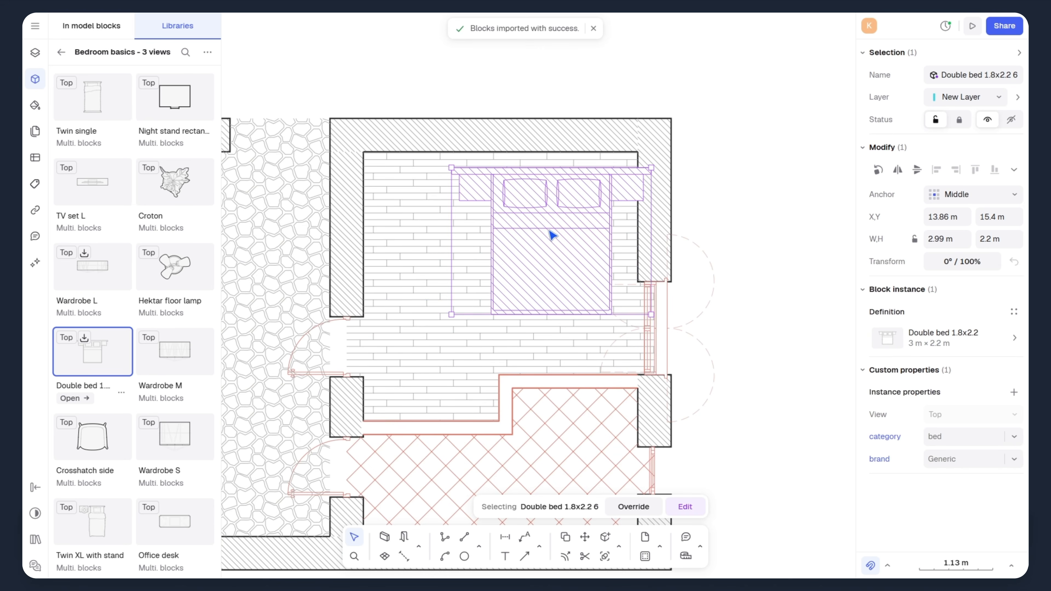
pyautogui.moveTo(552, 234); pyautogui.dragTo(531, 228)
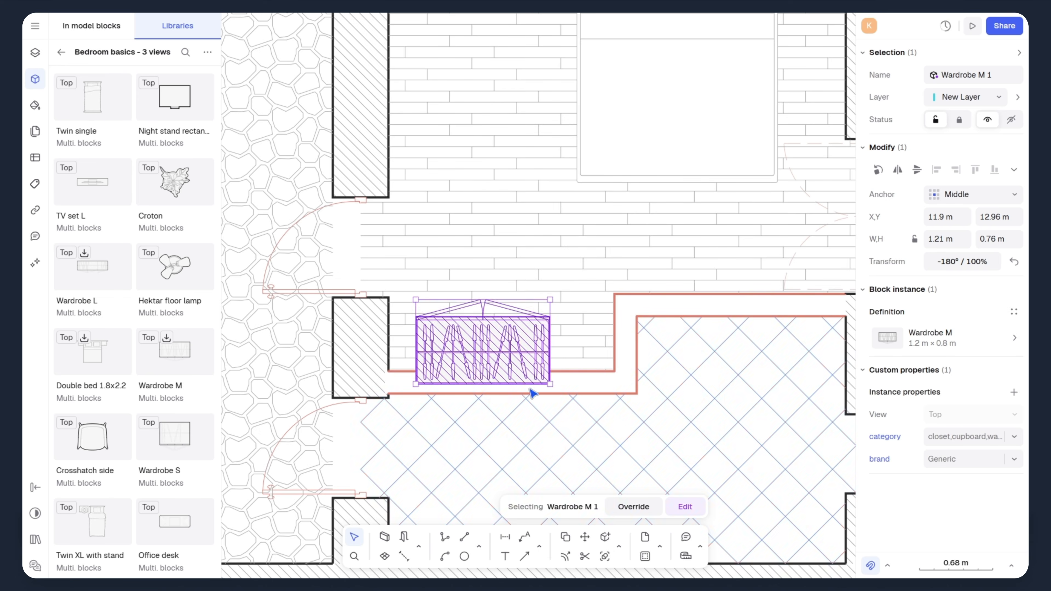
pyautogui.moveTo(533, 392); pyautogui.dragTo(479, 345)
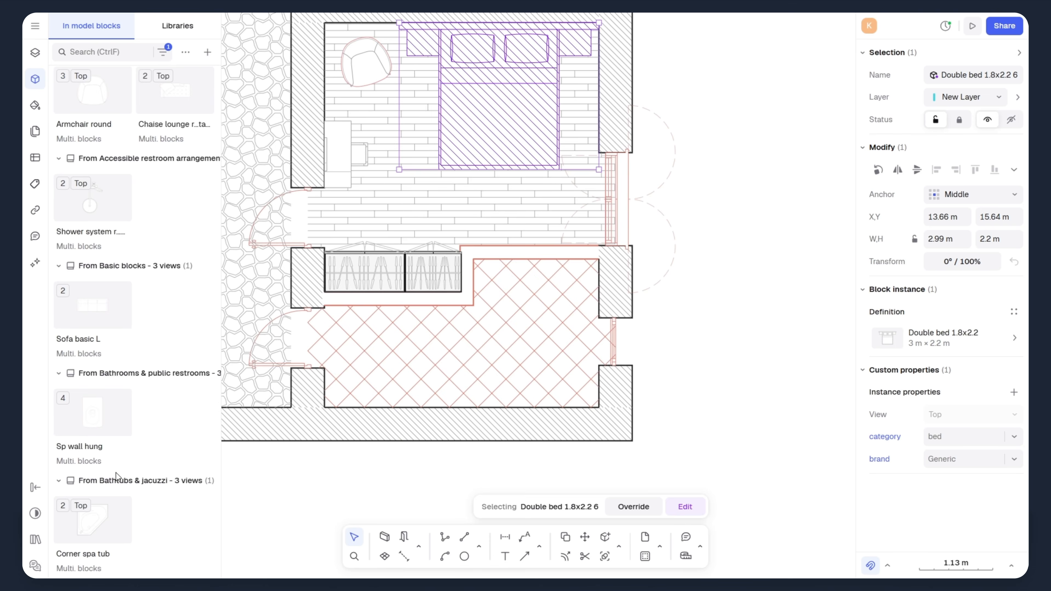
# Place the Corner spa tub in the right bathroom, rotate it 90° clockwise and fit it into the upper right corner
pyautogui.scroll(-3, 97, 460)
pyautogui.moveTo(97, 460); pyautogui.dragTo(541, 340)
pyautogui.rightClick(541, 331)
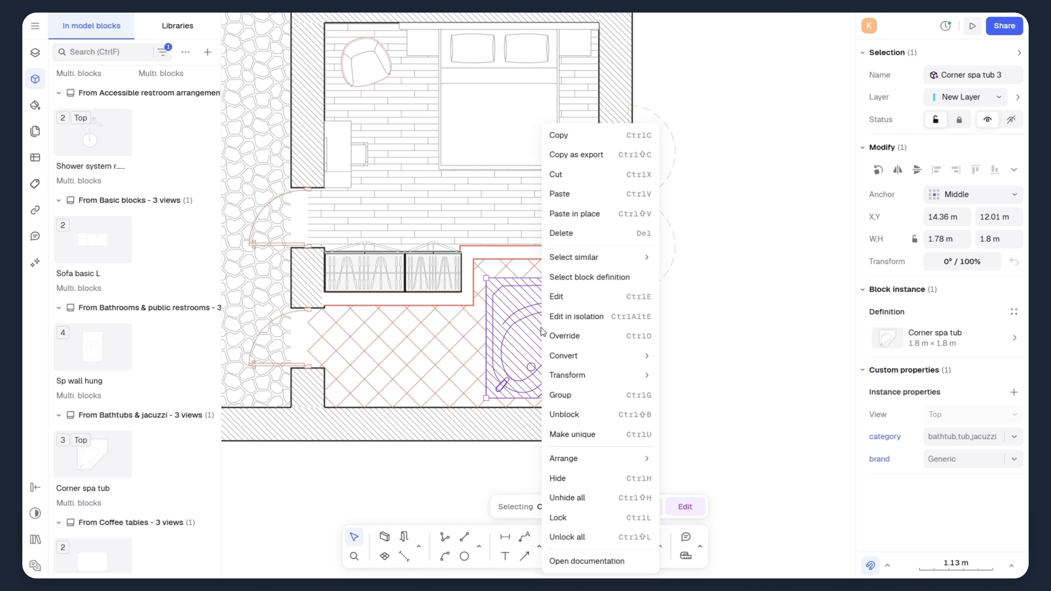
pyautogui.moveTo(577, 376)
pyautogui.click(725, 376)
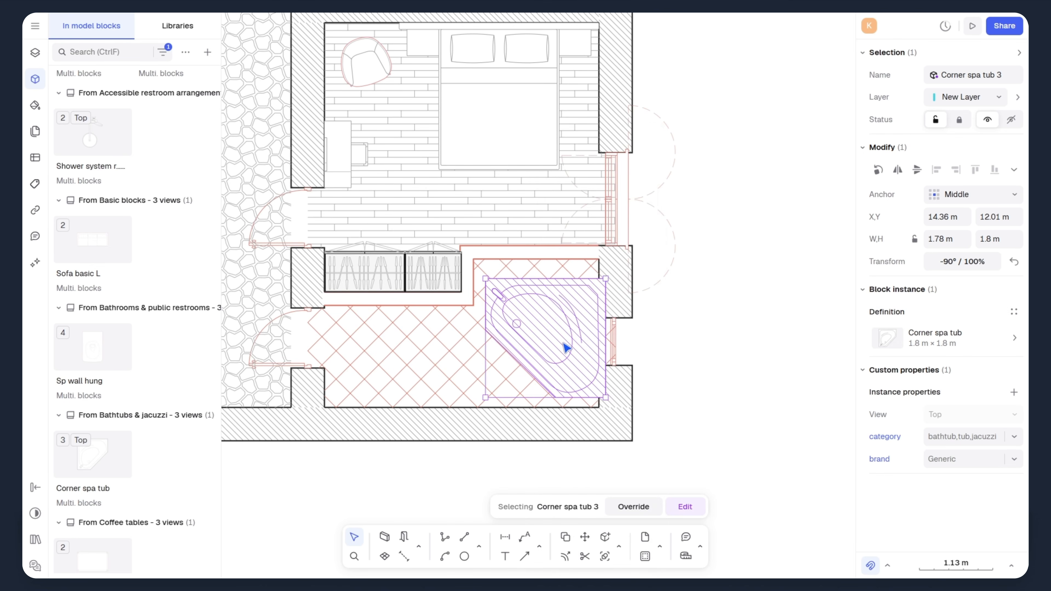
pyautogui.moveTo(560, 322); pyautogui.dragTo(561, 322)
pyautogui.click(748, 338)
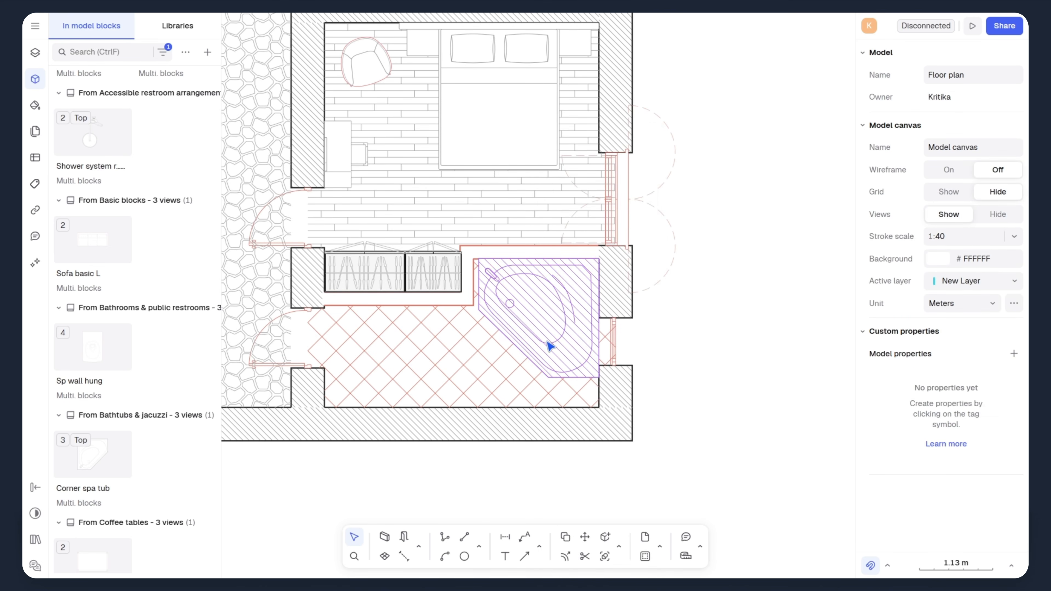
# Enlarge the corner spa tub to about 1.88 m wide so it fills the bathroom's alcove
pyautogui.click(537, 310)
pyautogui.moveTo(480, 378); pyautogui.dragTo(473, 383)
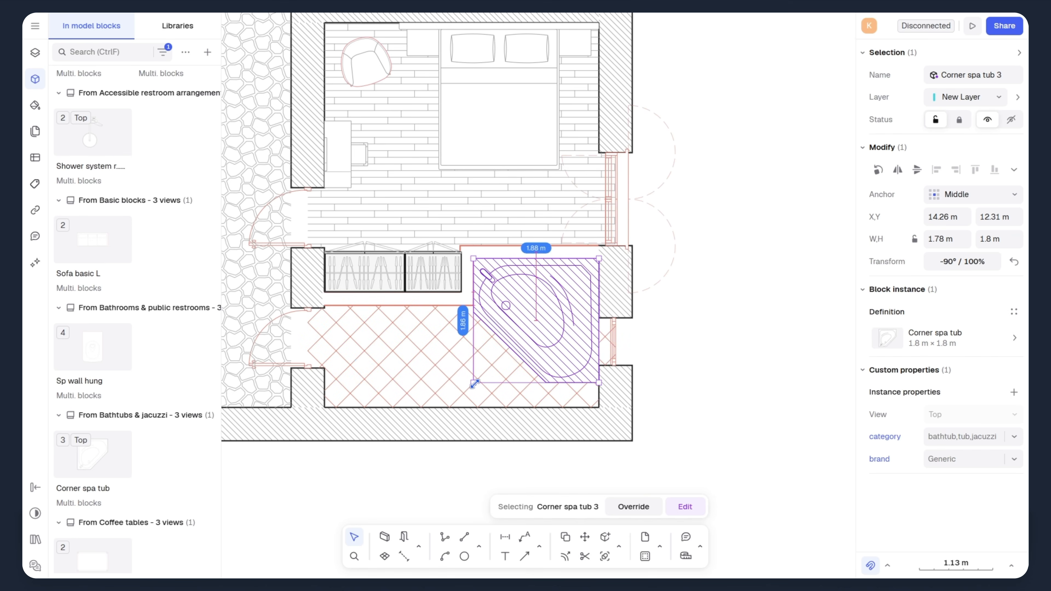
pyautogui.click(675, 379)
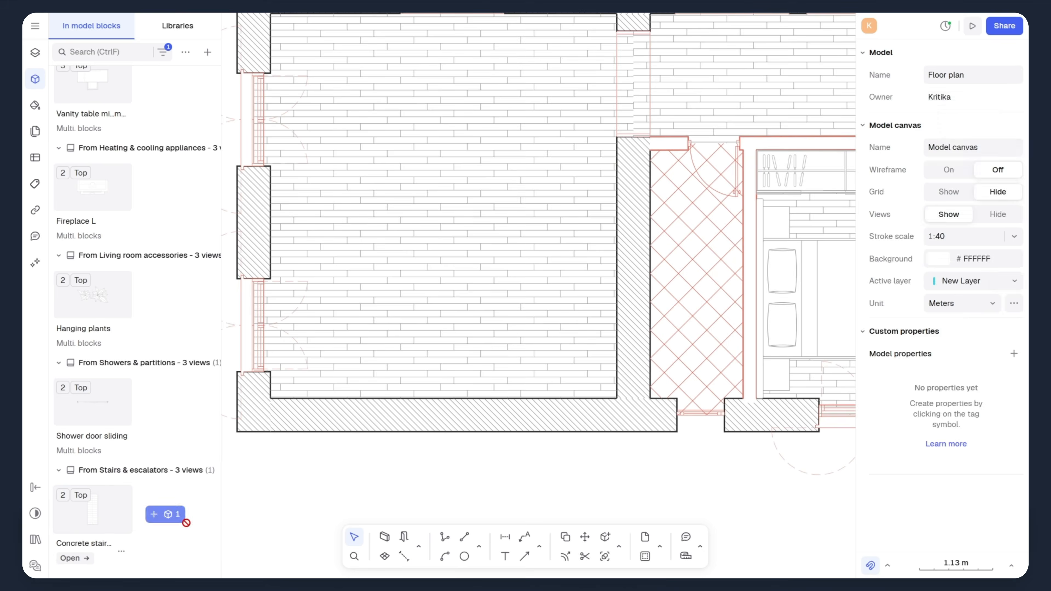
# Place the Concrete stairs 140 straight block in the large left room and rotate it 90° to run along the lower wall
pyautogui.moveTo(174, 514); pyautogui.dragTo(528, 338)
pyautogui.rightClick(434, 242)
pyautogui.moveTo(462, 377)
pyautogui.click(621, 378)
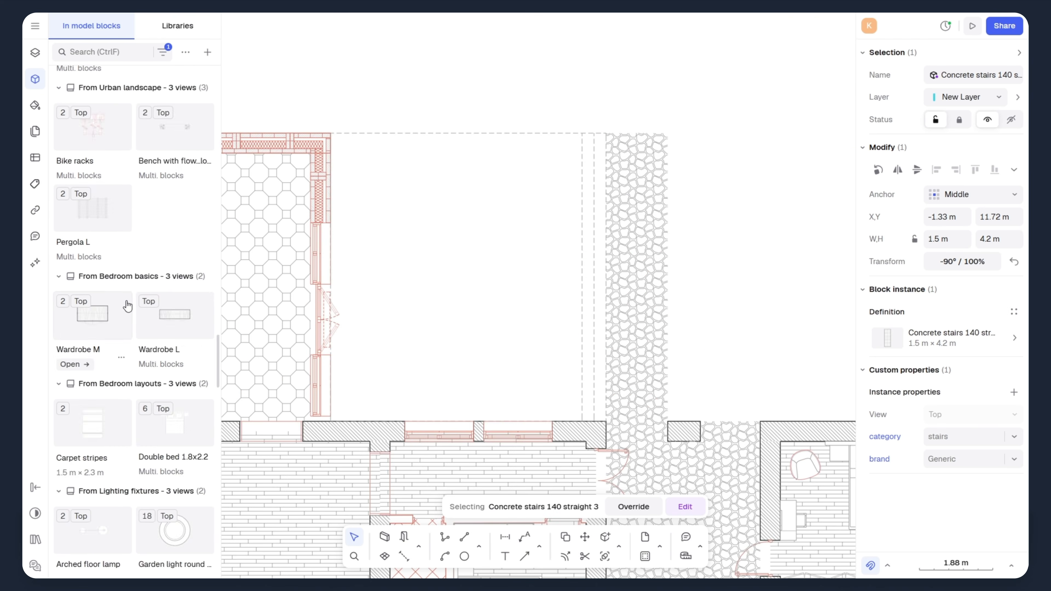
# Place the Pergola L block in the courtyard, rotate it 90°, align it beside the brick-walled room and enlarge it down to the house wall
pyautogui.scroll(5, 127, 307)
pyautogui.moveTo(97, 409); pyautogui.dragTo(457, 322)
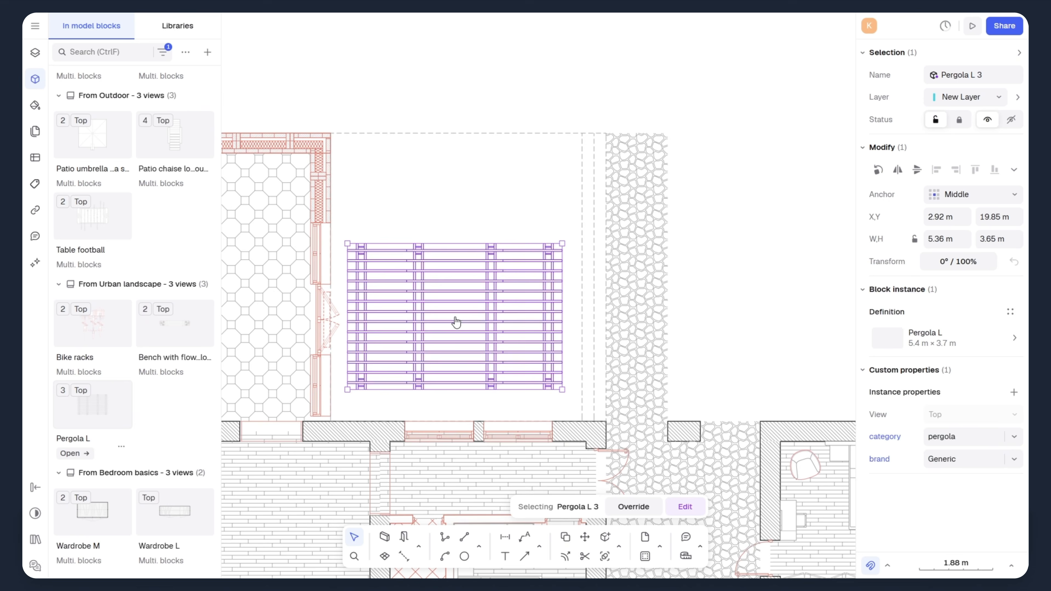
pyautogui.rightClick(498, 391)
pyautogui.moveTo(551, 375)
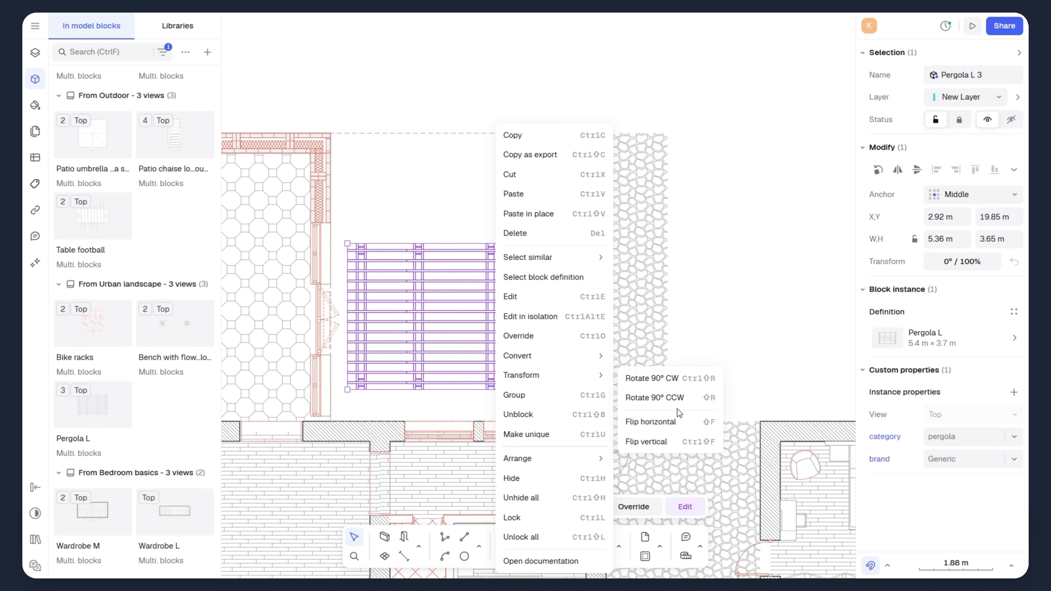
pyautogui.click(679, 408)
pyautogui.moveTo(481, 285); pyautogui.dragTo(441, 214)
pyautogui.moveTo(476, 349); pyautogui.dragTo(554, 404)
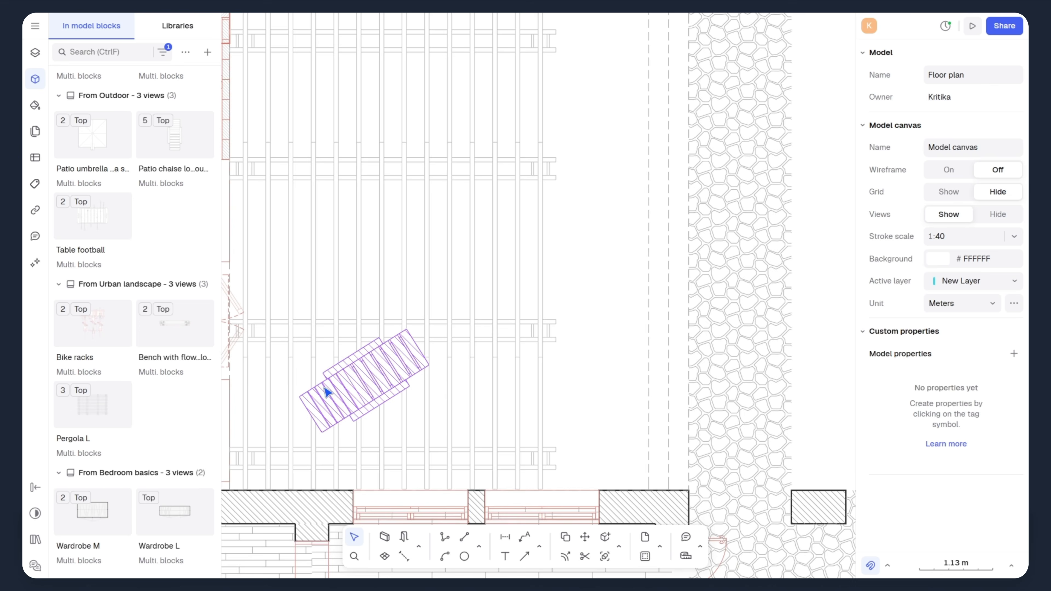
# Send the angled Patio chaise lounger L under the pergola backward in the drawing order
pyautogui.click(373, 383)
pyautogui.rightClick(372, 383)
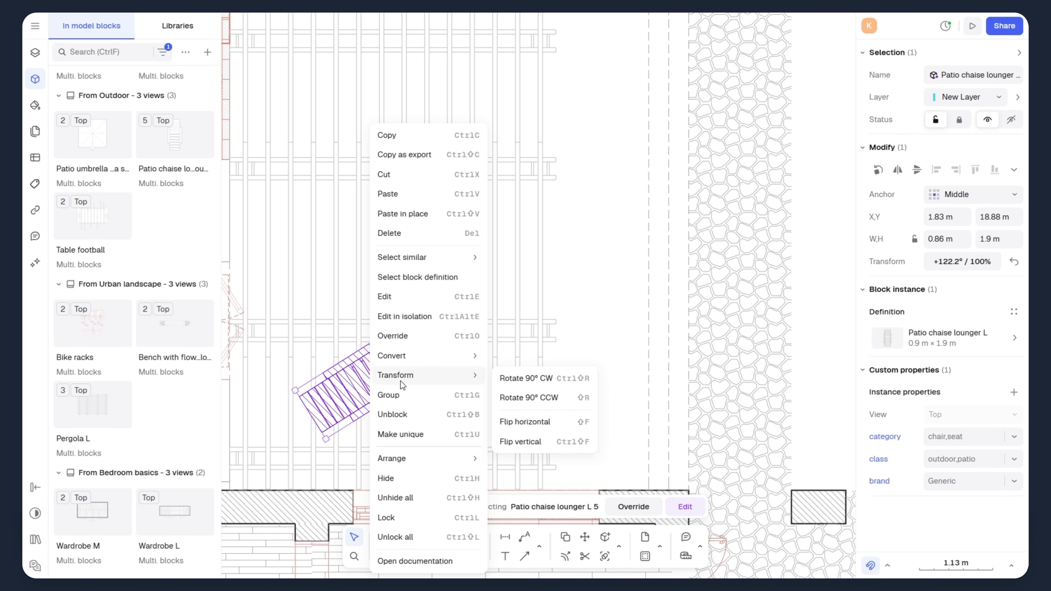
pyautogui.moveTo(422, 459)
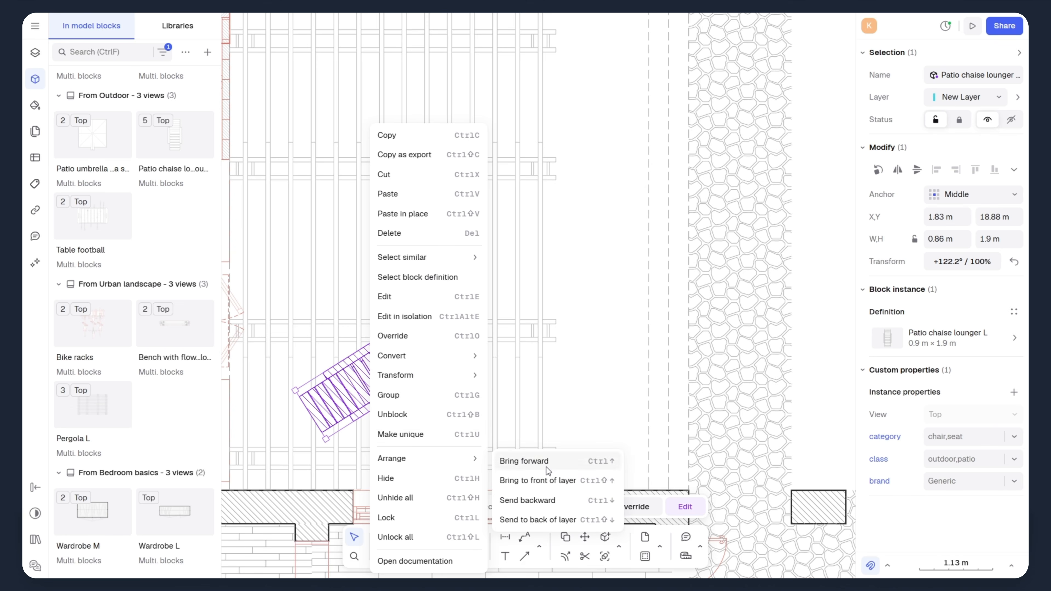
pyautogui.click(527, 501)
pyautogui.click(610, 411)
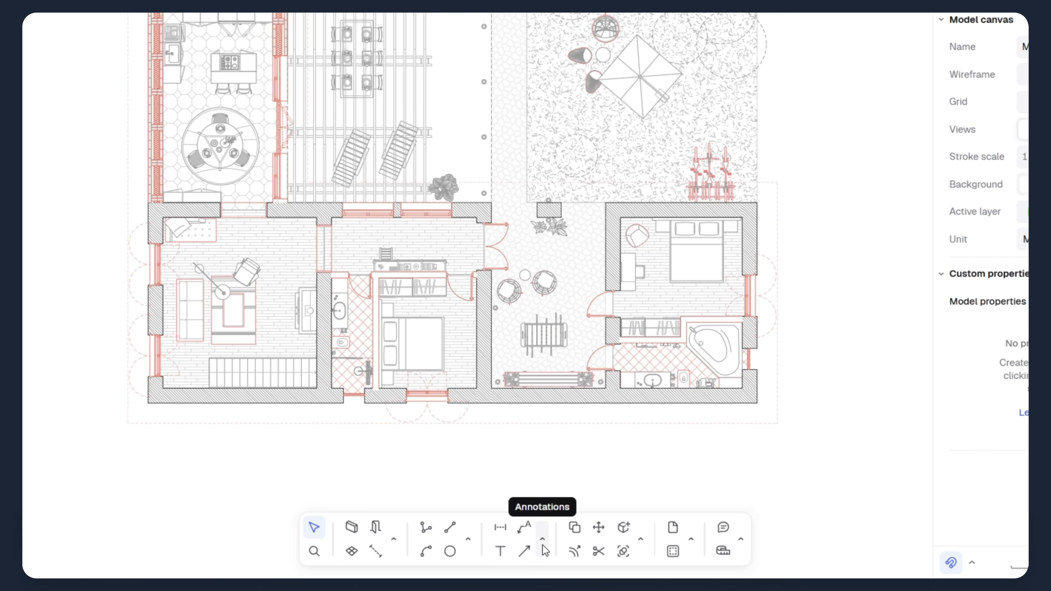
# Place a tag reading BEDROOM over the bed in the room with the corner armchair and desk
pyautogui.click(543, 543)
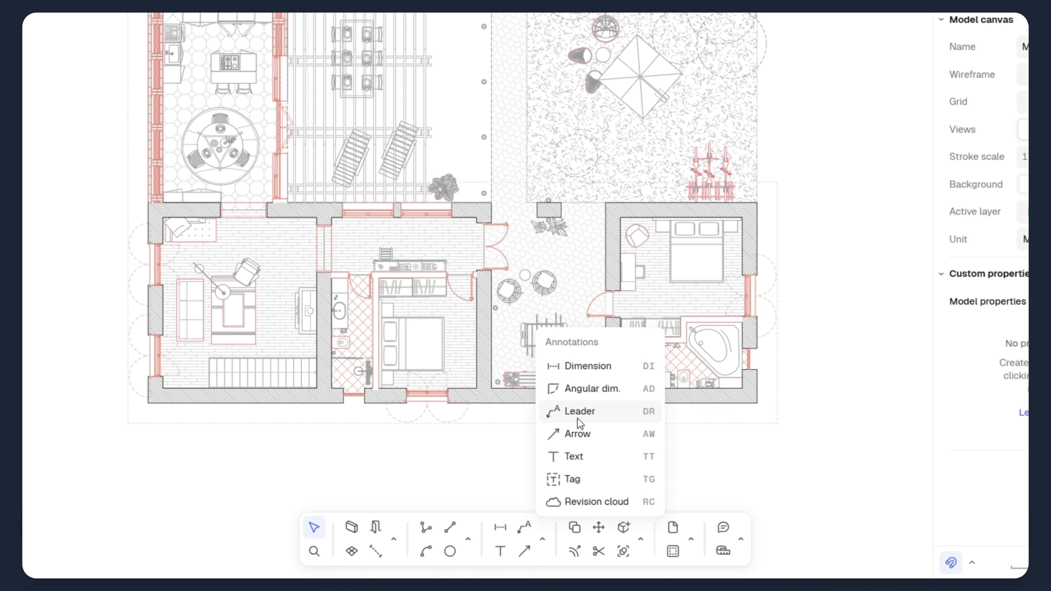
pyautogui.click(573, 481)
pyautogui.click(739, 159)
pyautogui.write('B')
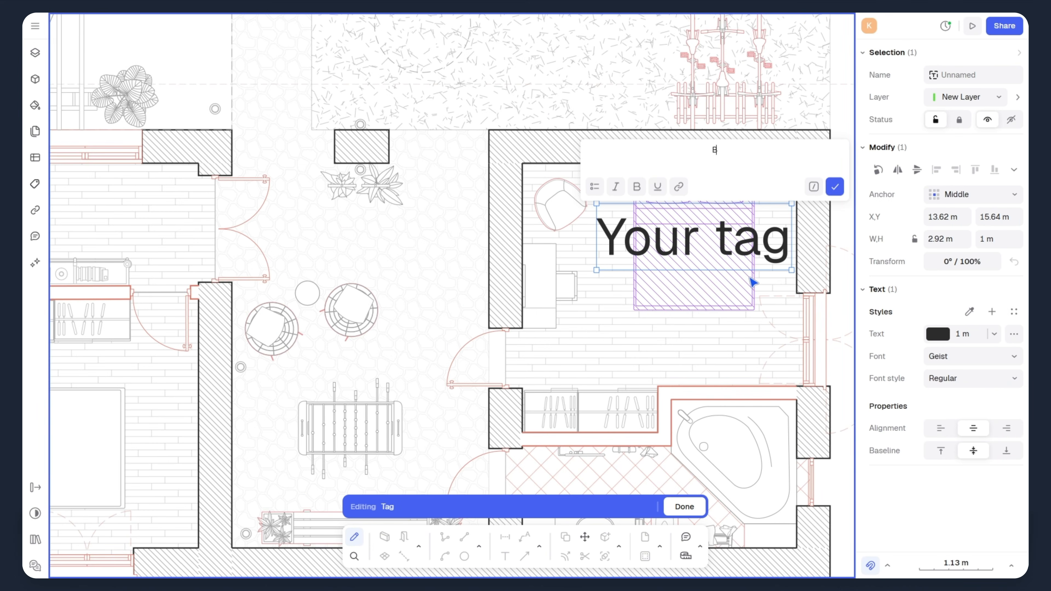
pyautogui.write('EDROOM')
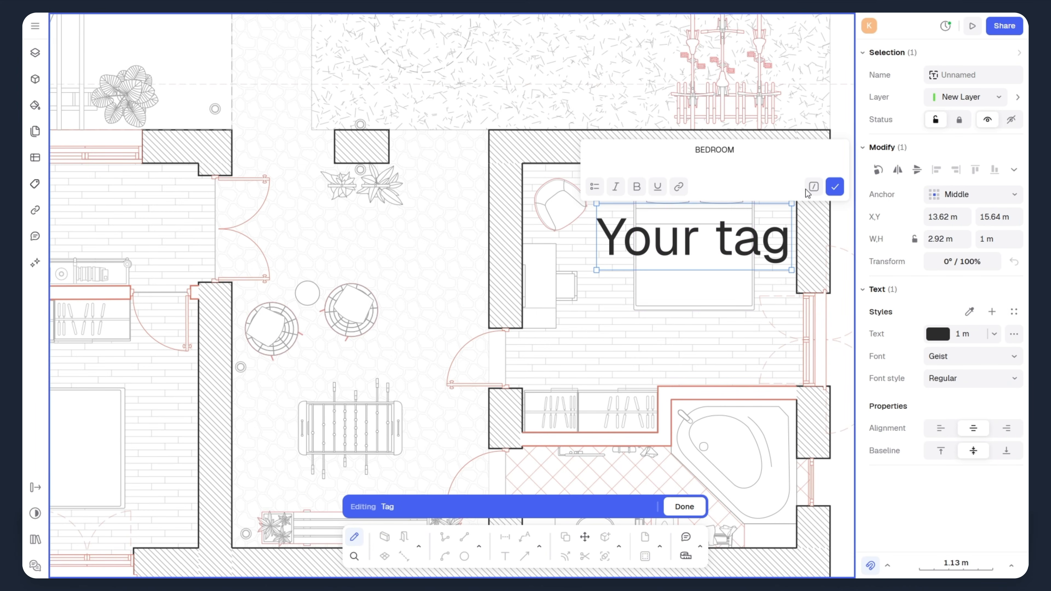
pyautogui.click(835, 187)
# Set the BEDROOM tag's text height to 0.25 m and move it down to the foot of the bed
pyautogui.click(995, 335)
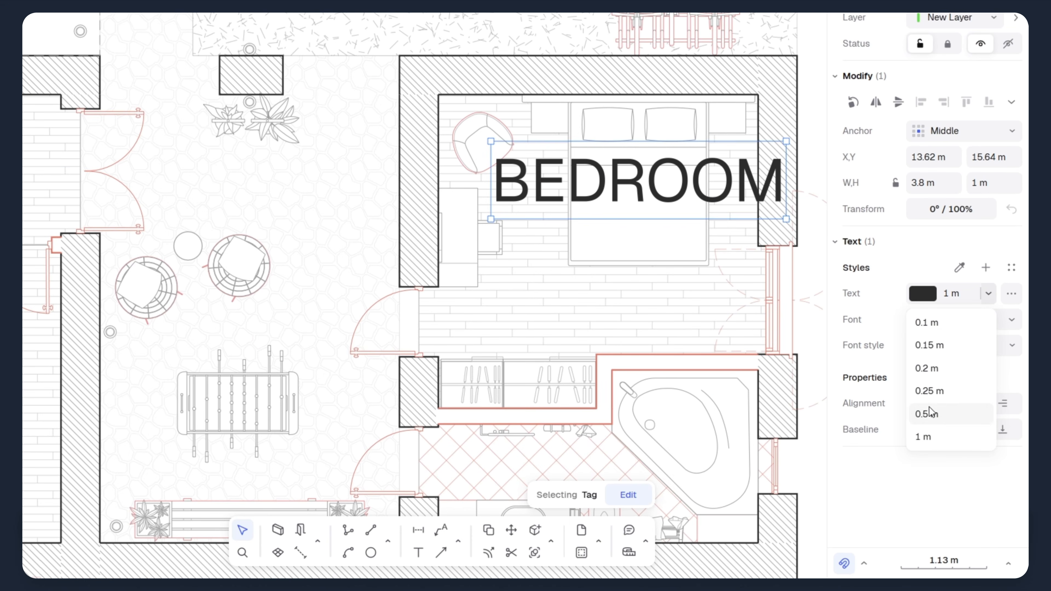
pyautogui.click(942, 437)
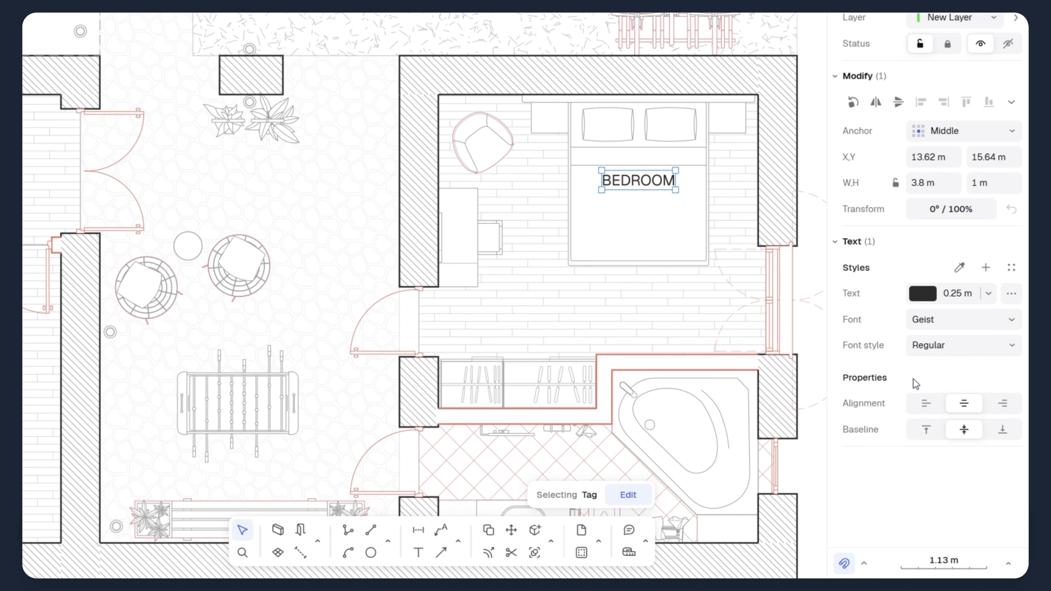
pyautogui.moveTo(652, 185); pyautogui.dragTo(647, 244)
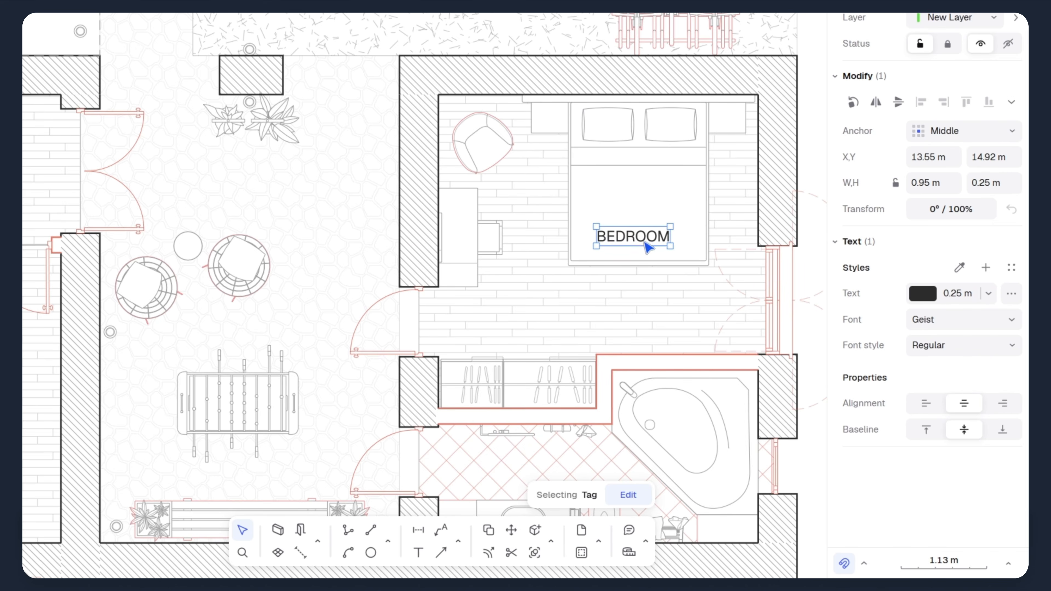
# Recolour the BEDROOM tag's text to coral red and deselect it
pyautogui.click(923, 293)
pyautogui.click(741, 330)
pyautogui.click(820, 218)
pyautogui.click(809, 177)
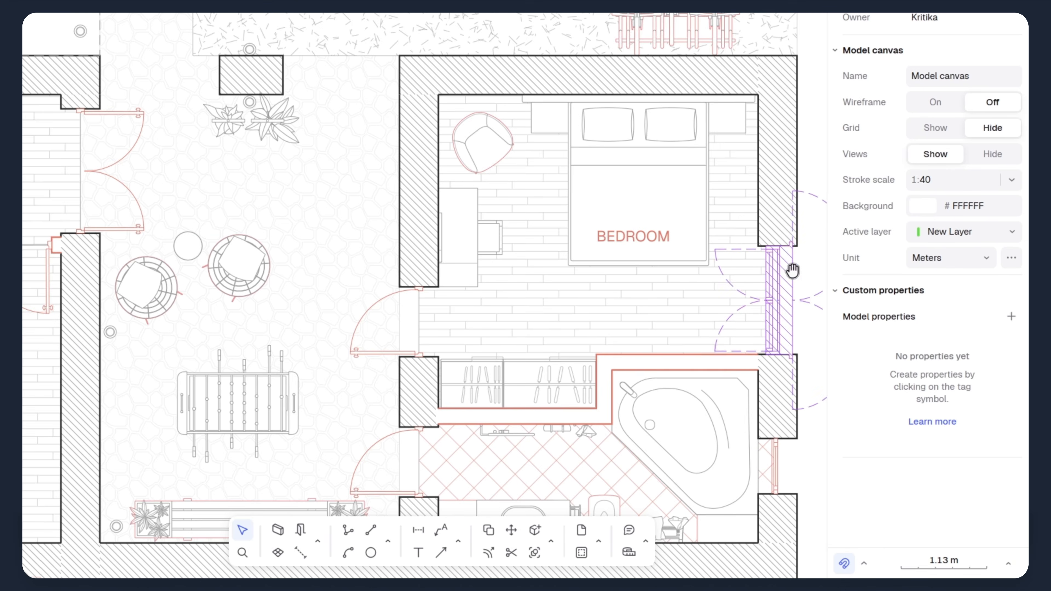
# Place a coral red tag reading BATHROOM on the tiled floor beside the corner tub
pyautogui.moveTo(793, 269); pyautogui.dragTo(742, 178, button='middle')
pyautogui.click(458, 542)
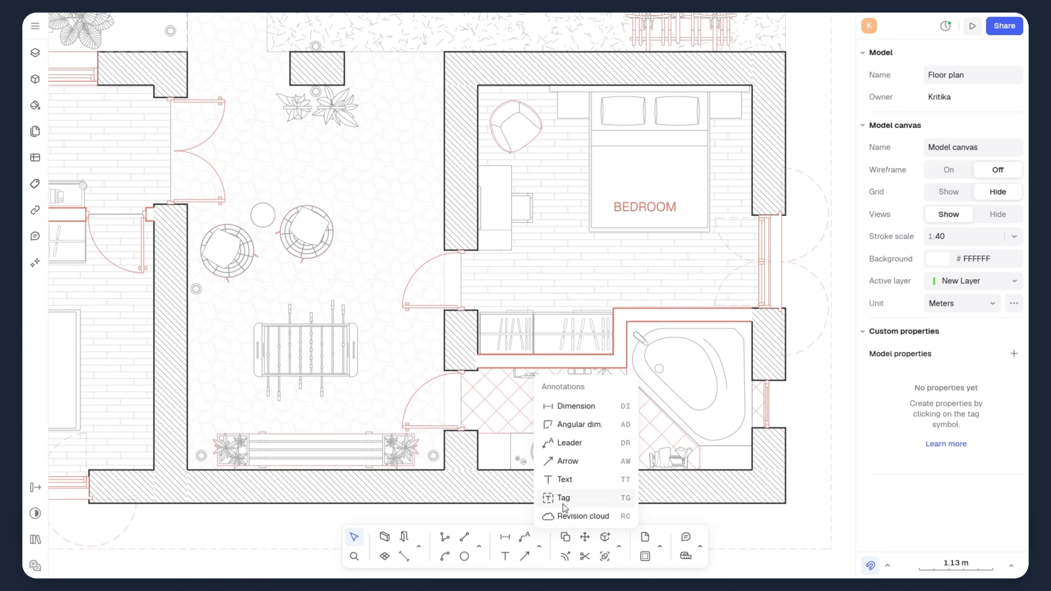
pyautogui.click(485, 490)
pyautogui.click(620, 373)
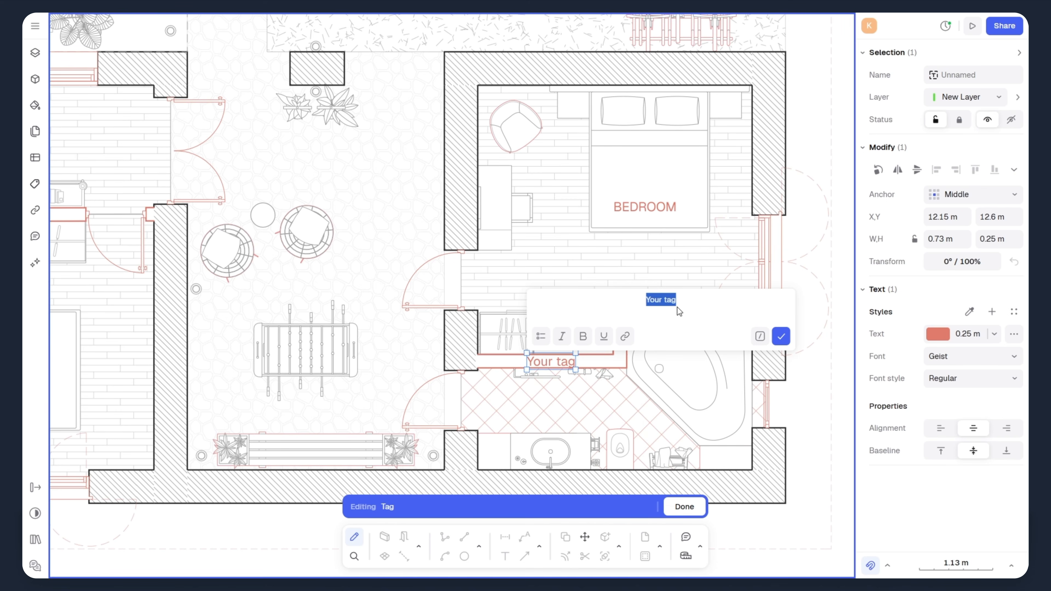
pyautogui.click(781, 343)
pyautogui.press('Escape')
# Start a continuous dimension chain outside the bedroom's outer wall, dimensioning the wall segment above the window and the bedroom window opening
pyautogui.scroll(-3, 596, 358)
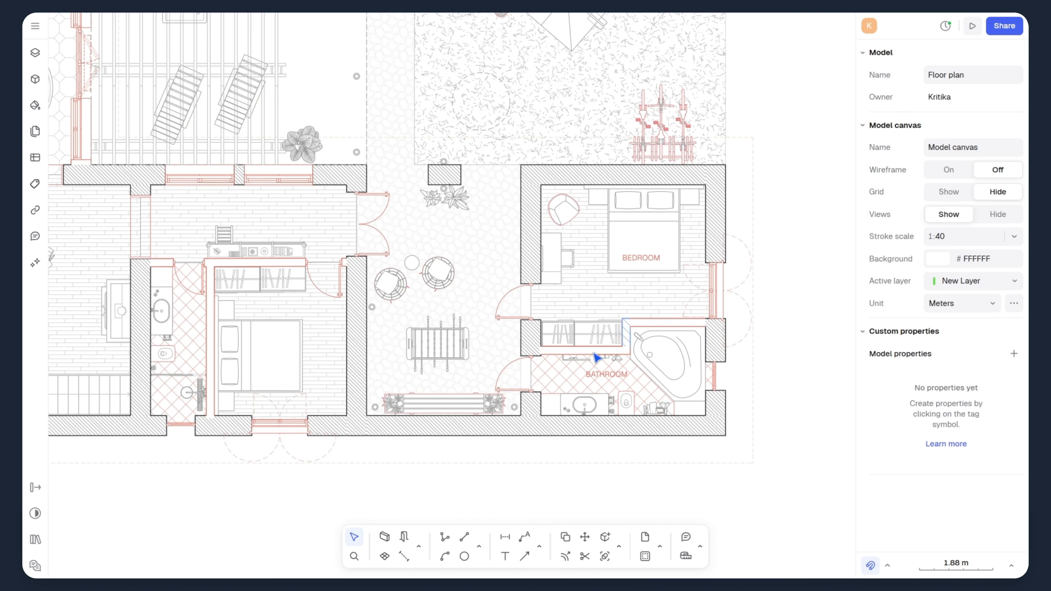
pyautogui.click(539, 547)
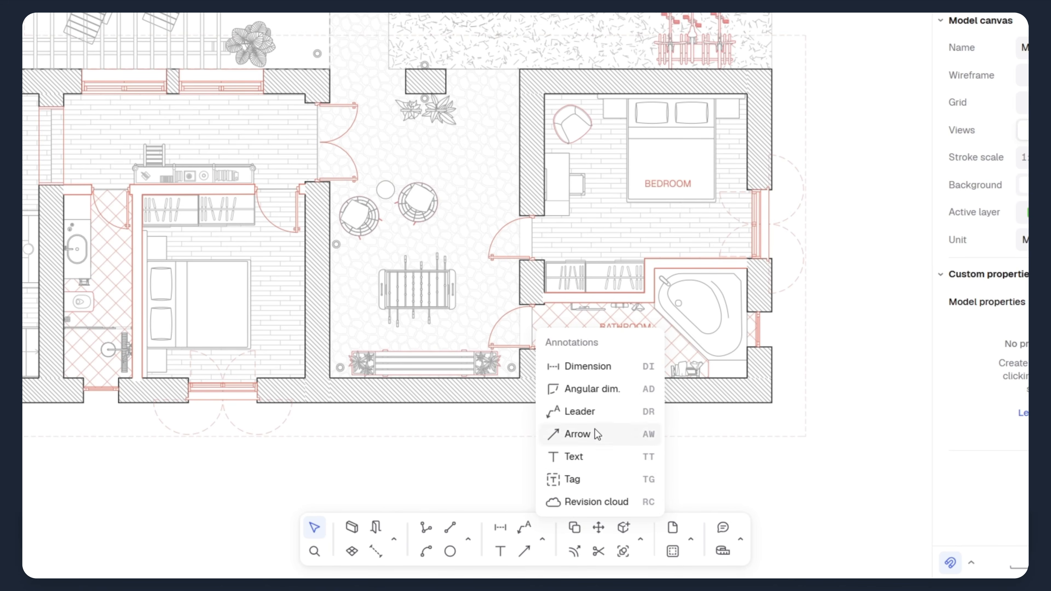
pyautogui.click(586, 368)
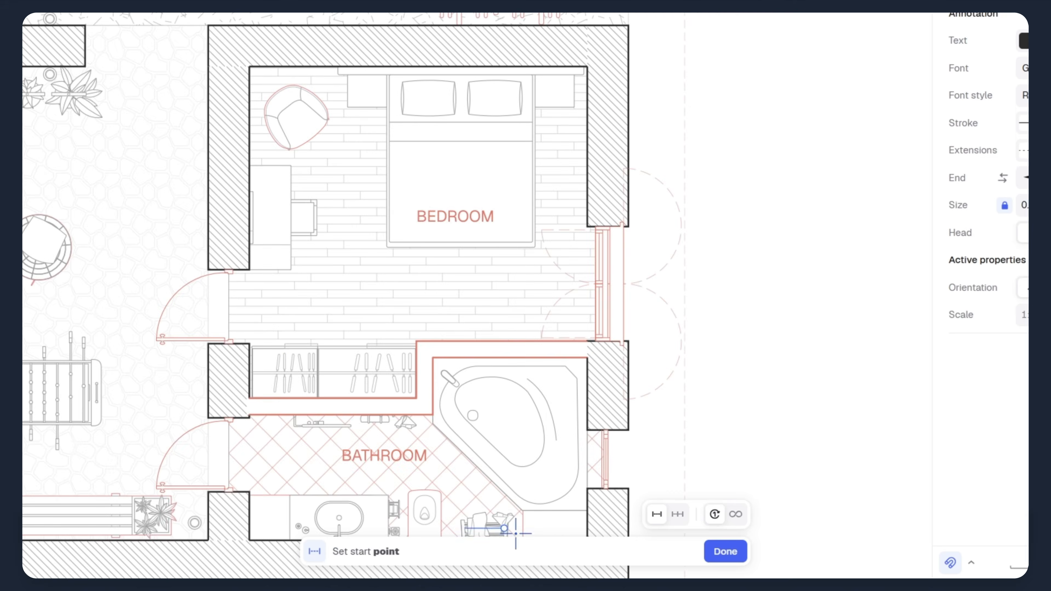
pyautogui.click(678, 515)
pyautogui.click(628, 25)
pyautogui.click(628, 226)
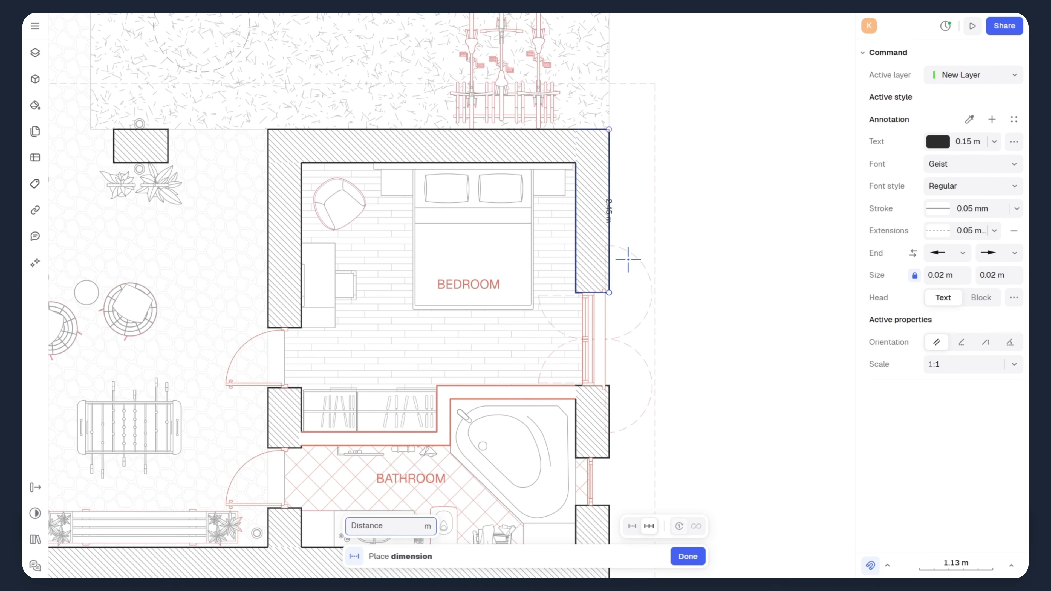
pyautogui.click(670, 213)
pyautogui.click(616, 386)
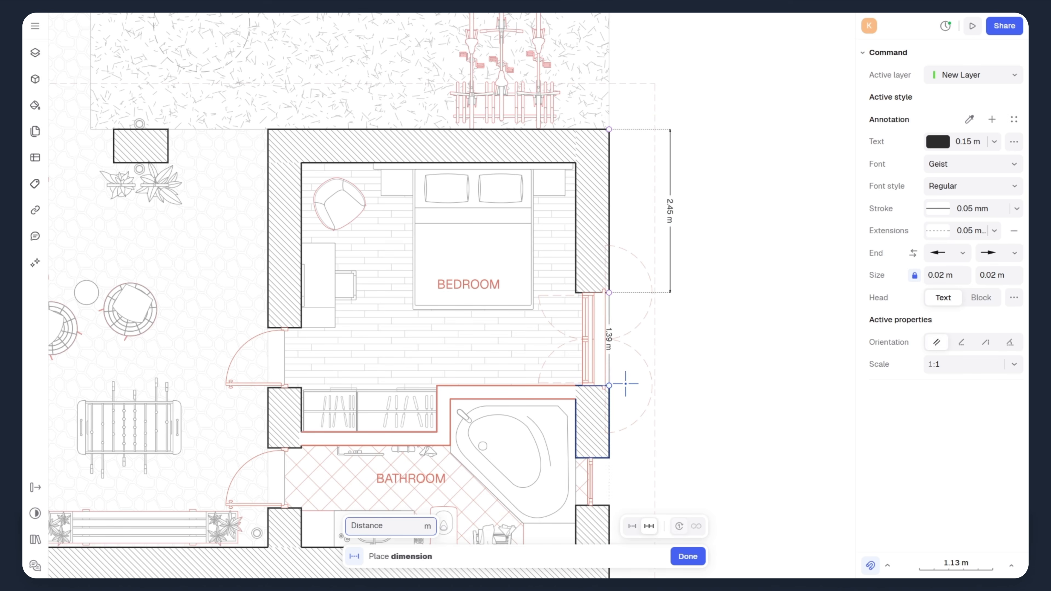
pyautogui.click(670, 391)
# Continue the dimension chain over the wall between the windows, the bathroom window opening and the last wall segment down to the corner
pyautogui.click(621, 455)
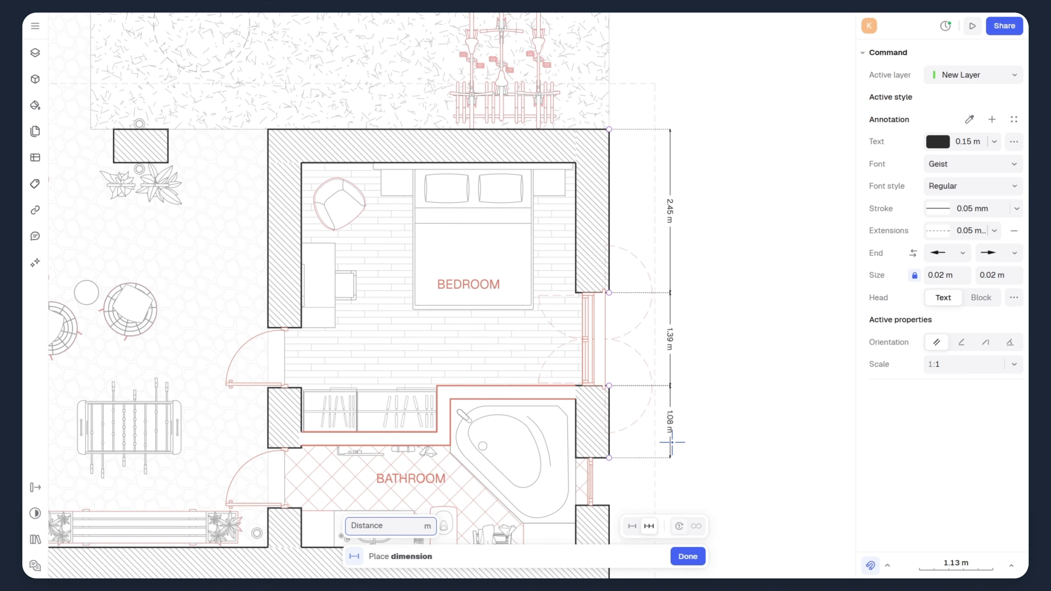
pyautogui.click(673, 443)
pyautogui.moveTo(673, 452); pyautogui.dragTo(636, 326, button='middle')
pyautogui.click(575, 383)
pyautogui.click(639, 376)
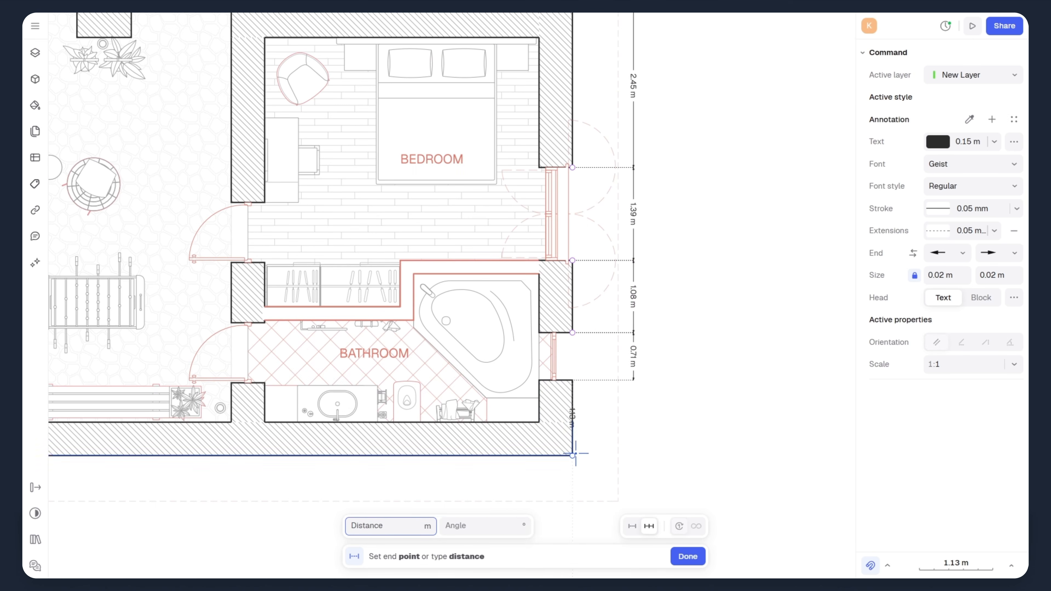
pyautogui.click(574, 455)
pyautogui.click(652, 433)
pyautogui.press('Escape')
# Set the text and stroke colour of the five outer-wall dimensions to E07B6C
pyautogui.scroll(-5, 587, 447)
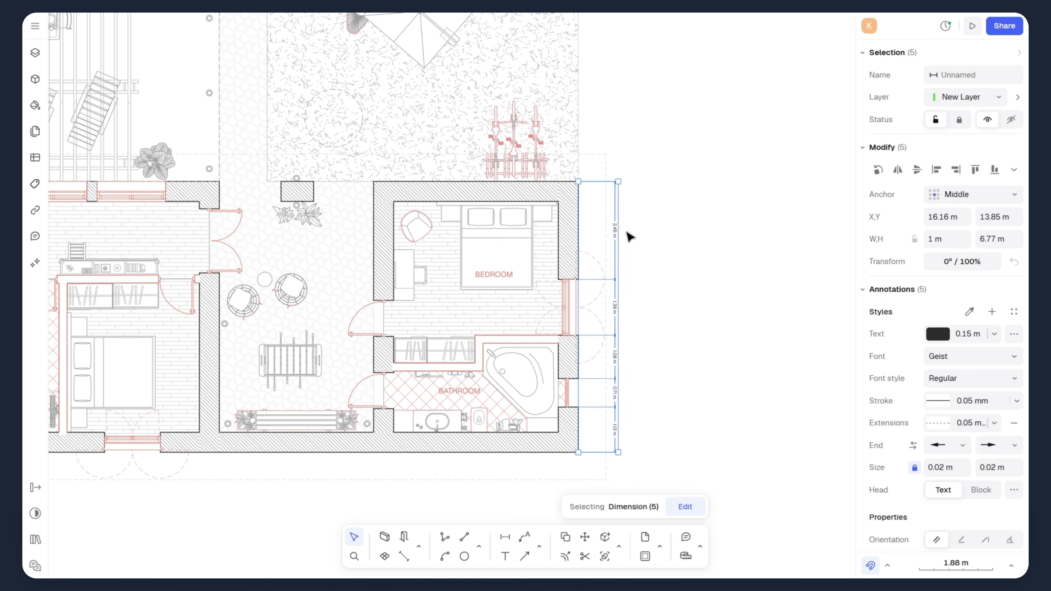
pyautogui.click(685, 256)
pyautogui.click(617, 219)
pyautogui.click(940, 335)
pyautogui.click(747, 366)
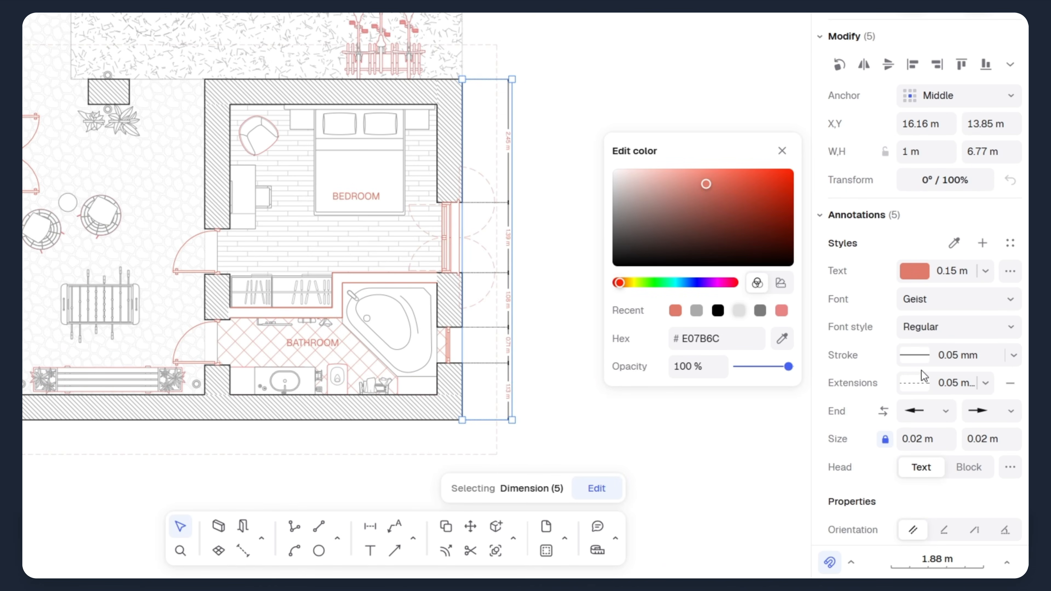
pyautogui.click(914, 356)
pyautogui.click(675, 366)
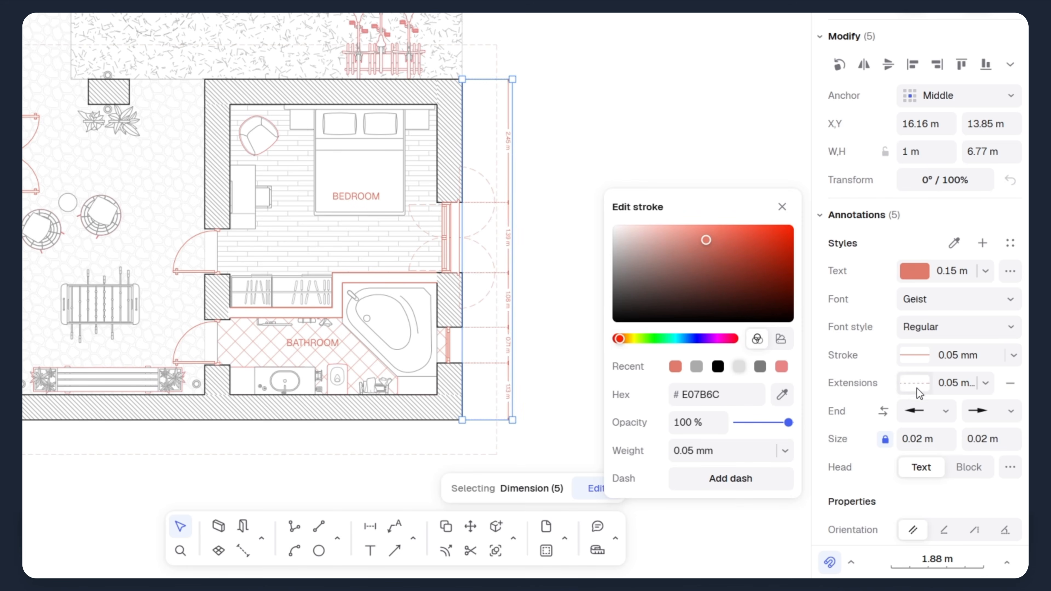
# Open the arrowhead choices for the ends of the five selected dimensions
pyautogui.click(918, 419)
pyautogui.click(942, 418)
pyautogui.click(942, 420)
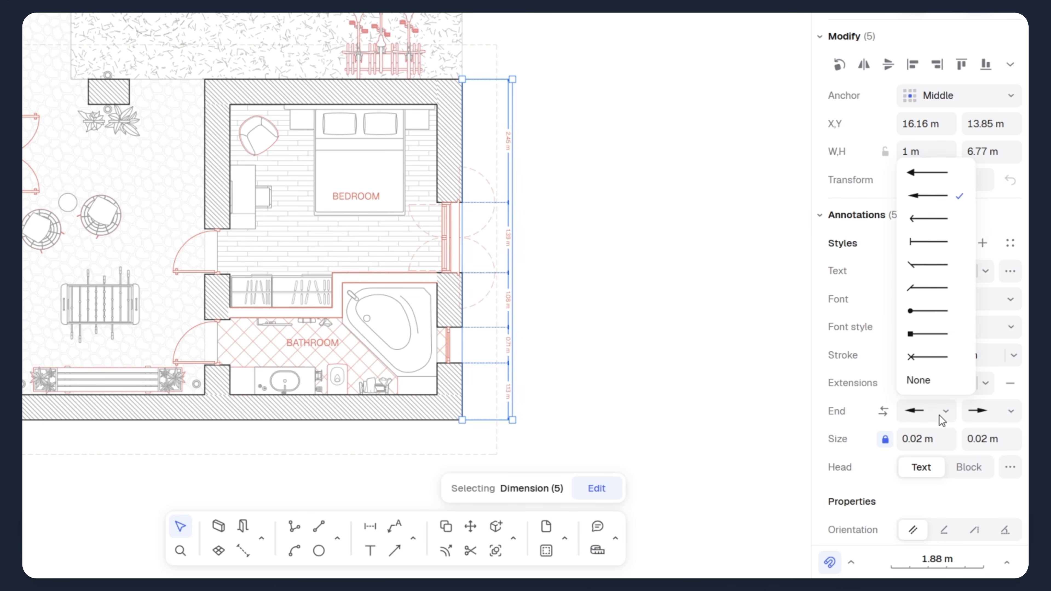
pyautogui.click(946, 418)
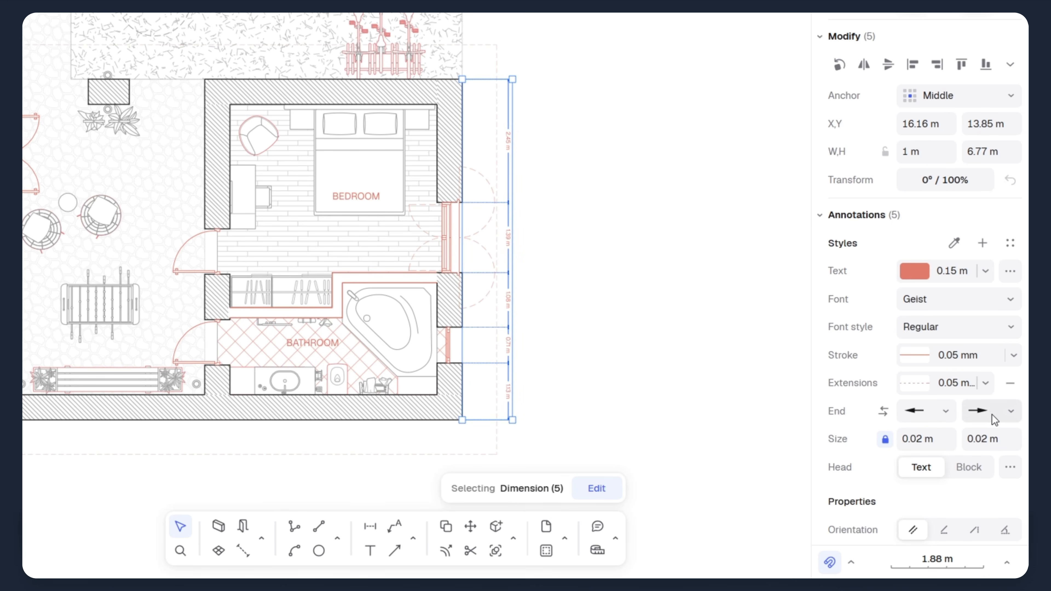
pyautogui.click(1009, 413)
# Open the Model canvas title blocks library and look through its drawing symbols
pyautogui.scroll(-10, 124, 286)
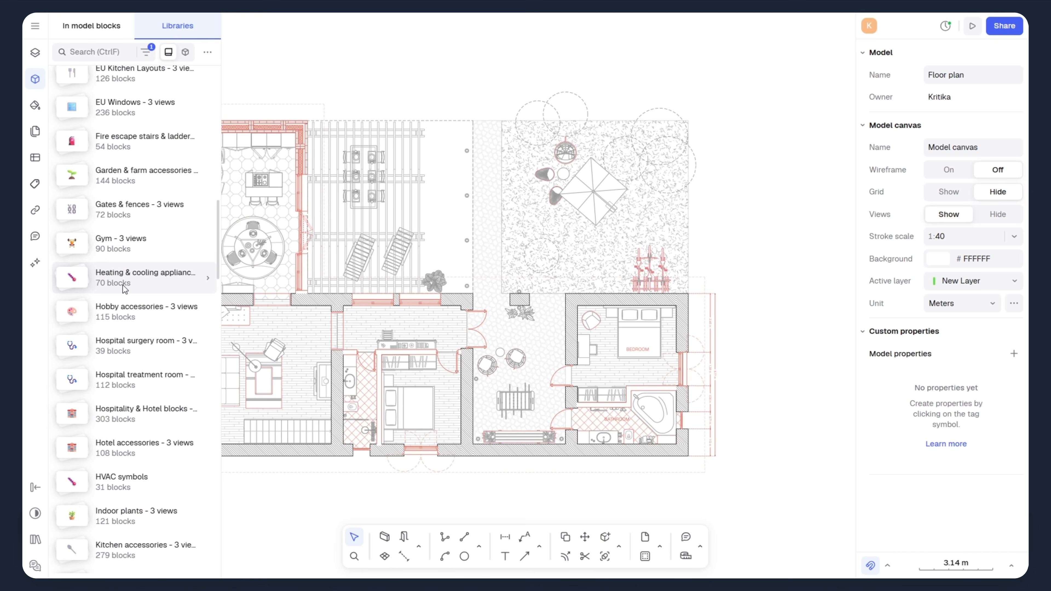
pyautogui.scroll(-20, 123, 286)
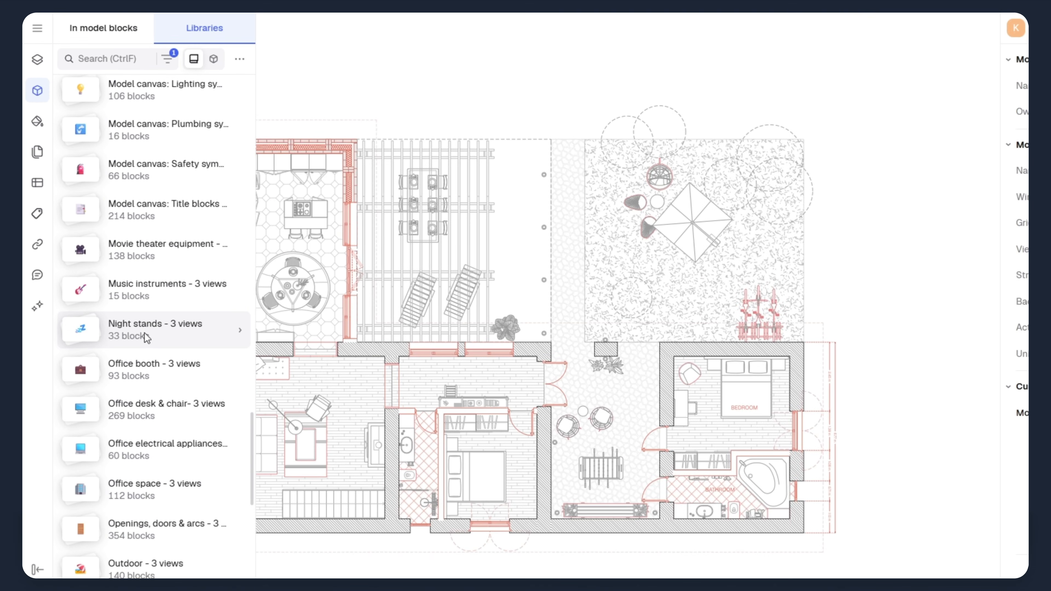
pyautogui.click(154, 218)
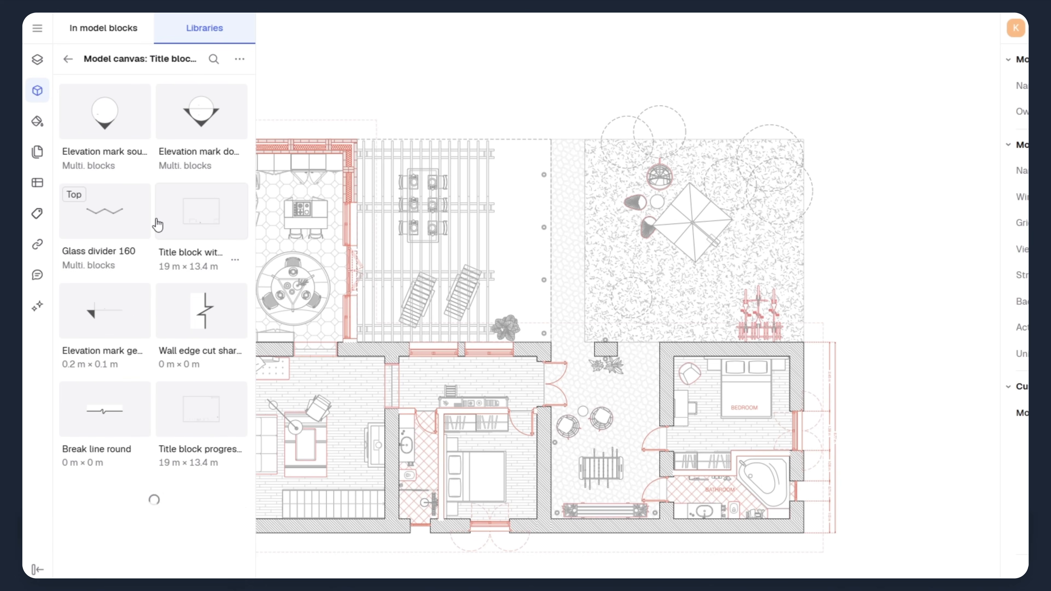
pyautogui.scroll(-15, 182, 460)
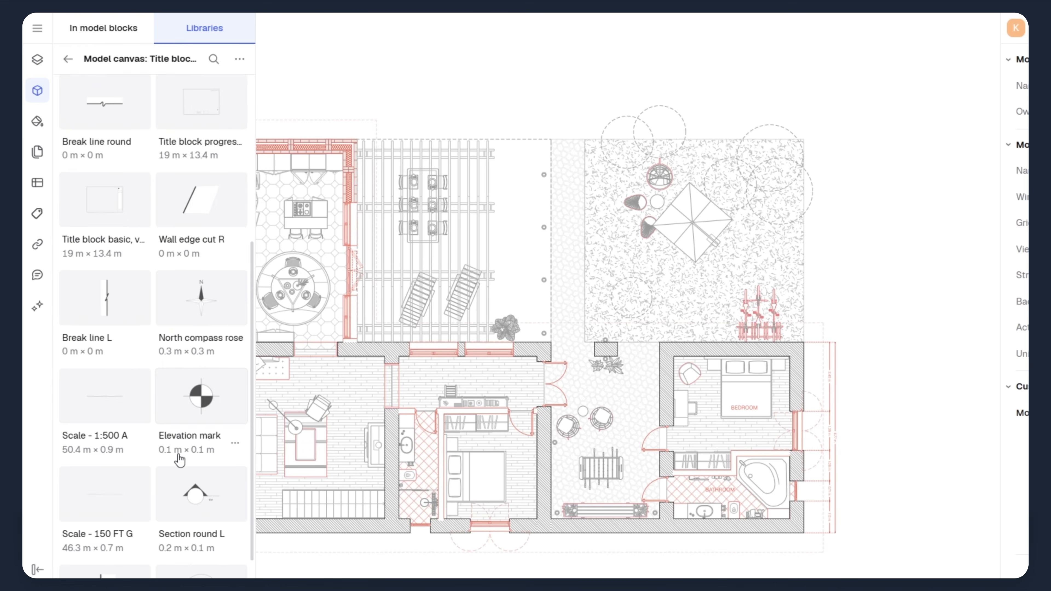
pyautogui.scroll(-10, 190, 462)
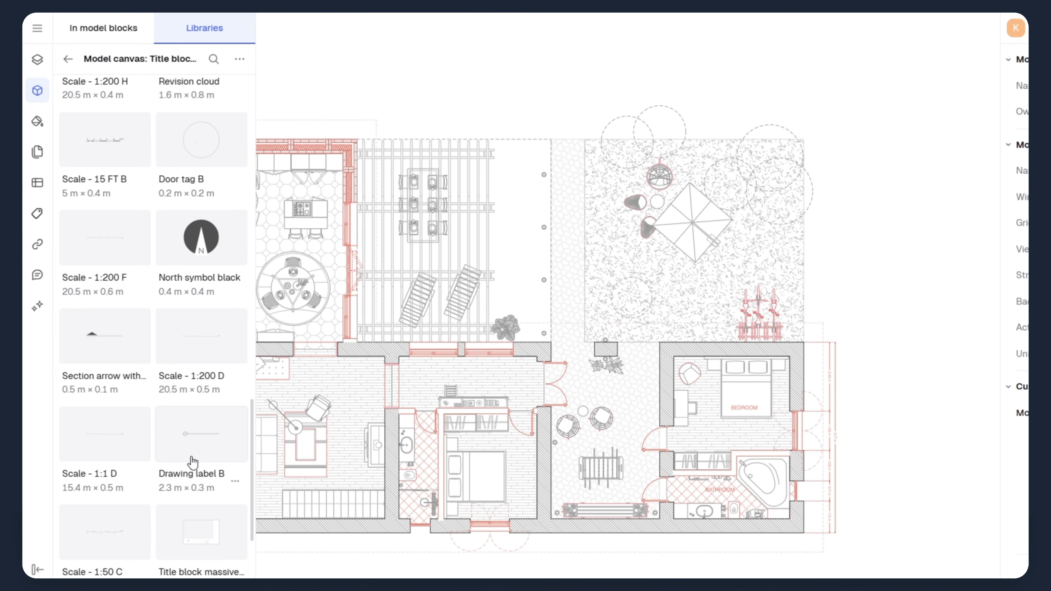
pyautogui.scroll(-20, 203, 451)
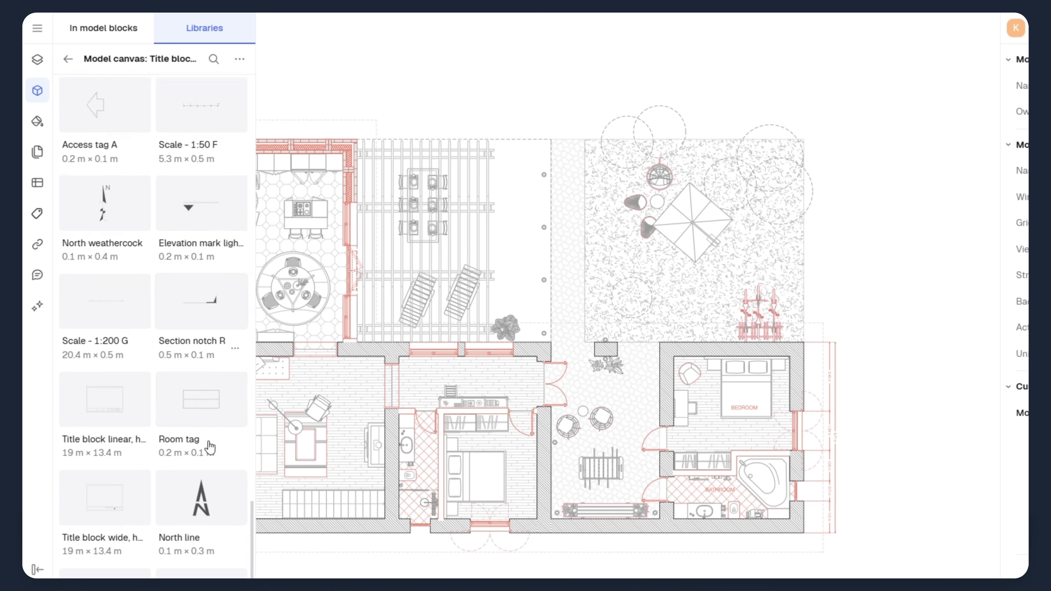
pyautogui.scroll(-8, 210, 447)
# Search the title blocks library for GRID and place the Column grid block on the plan
pyautogui.click(214, 59)
pyautogui.write('GRID')
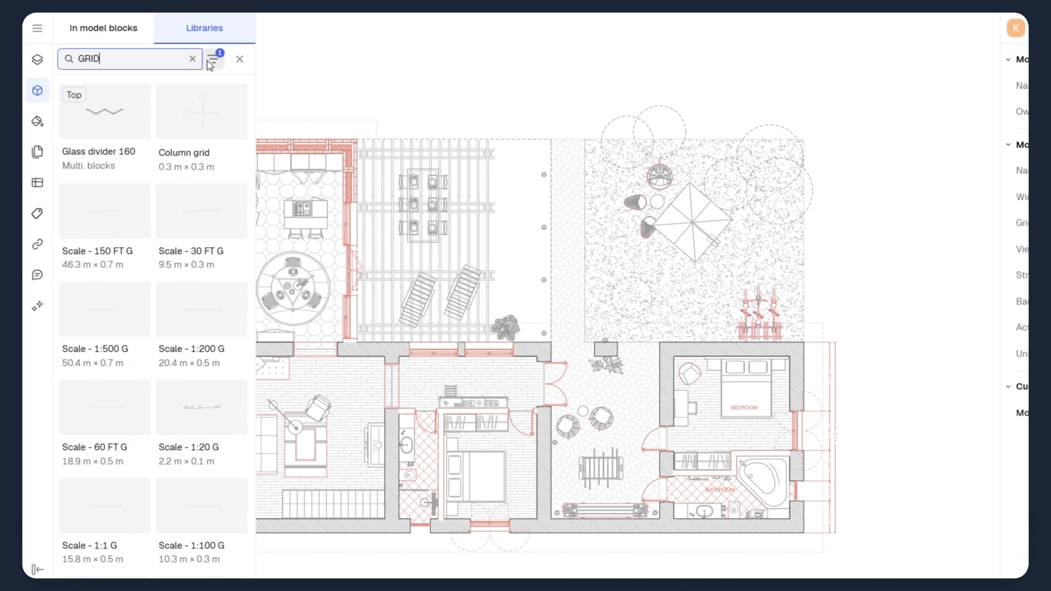
pyautogui.moveTo(121, 125); pyautogui.dragTo(451, 212)
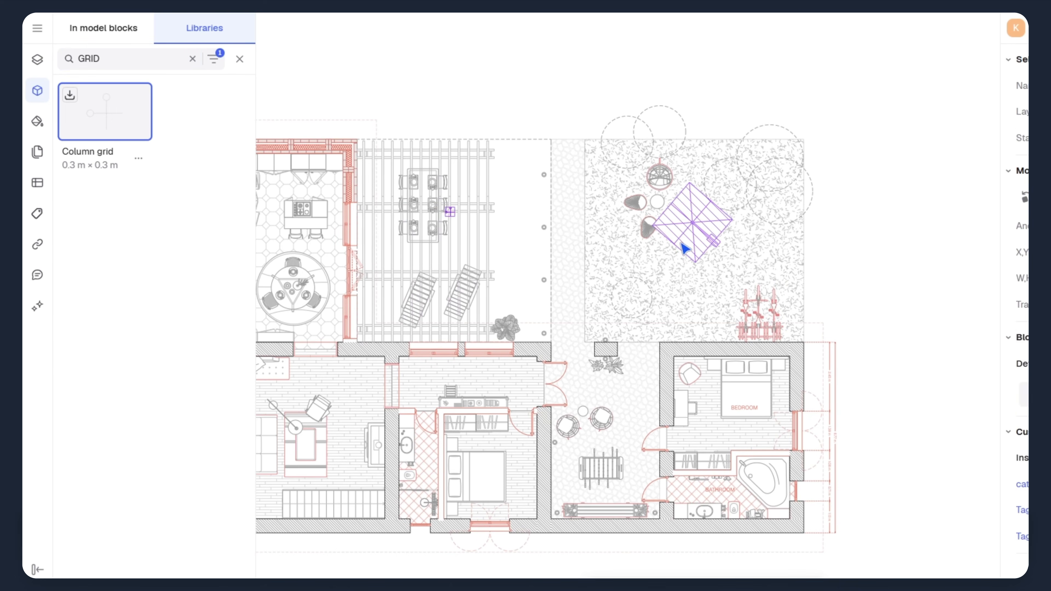
# Enlarge the column grid block and align its axes with the wall centrelines at the brick-walled kitchen's upper-left corner
pyautogui.scroll(10, 458, 211)
pyautogui.moveTo(442, 252); pyautogui.dragTo(398, 126)
pyautogui.scroll(-8, 821, 292)
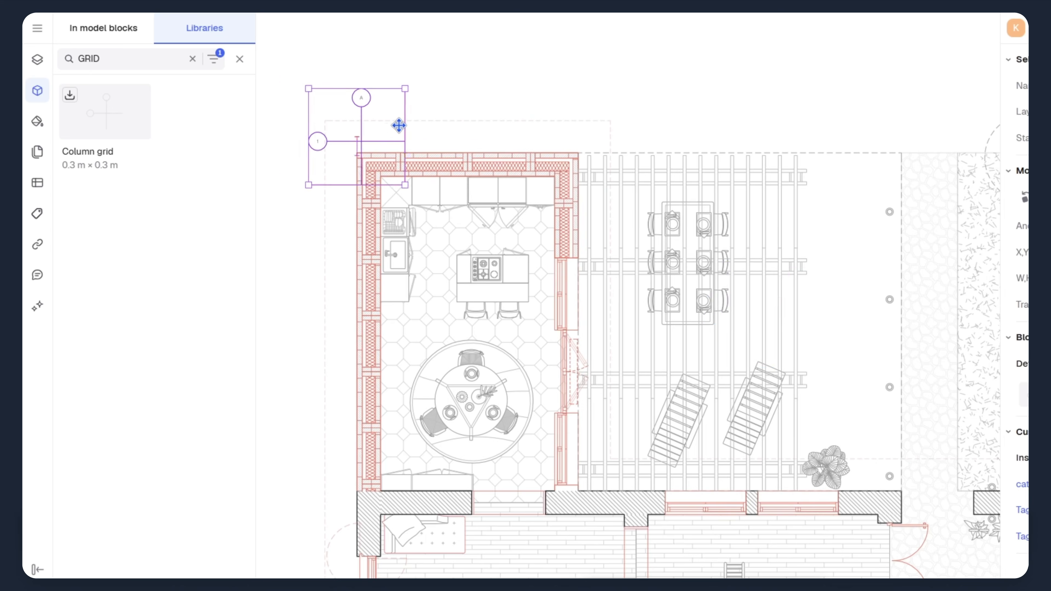
pyautogui.scroll(-3, 399, 127)
pyautogui.moveTo(482, 241); pyautogui.dragTo(514, 272)
pyautogui.moveTo(485, 207); pyautogui.dragTo(471, 204)
# Edit the Column grid block, recolour its Style Grey Lines stroke to coral red and open the vertical axis line's Column Dash Lines style
pyautogui.click(694, 506)
pyautogui.scroll(5, 463, 204)
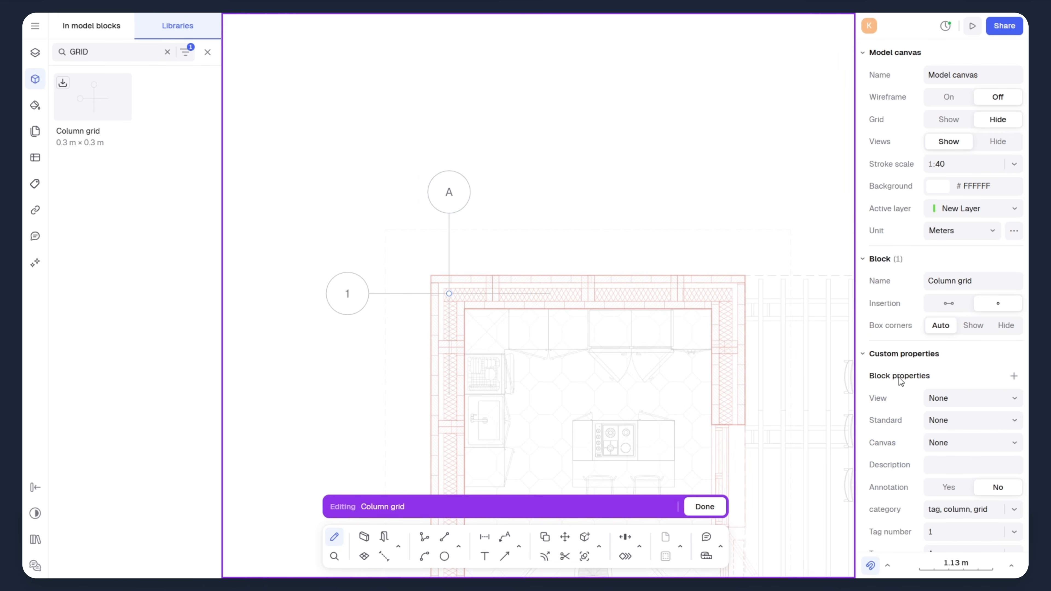
pyautogui.click(463, 208)
pyautogui.click(1014, 339)
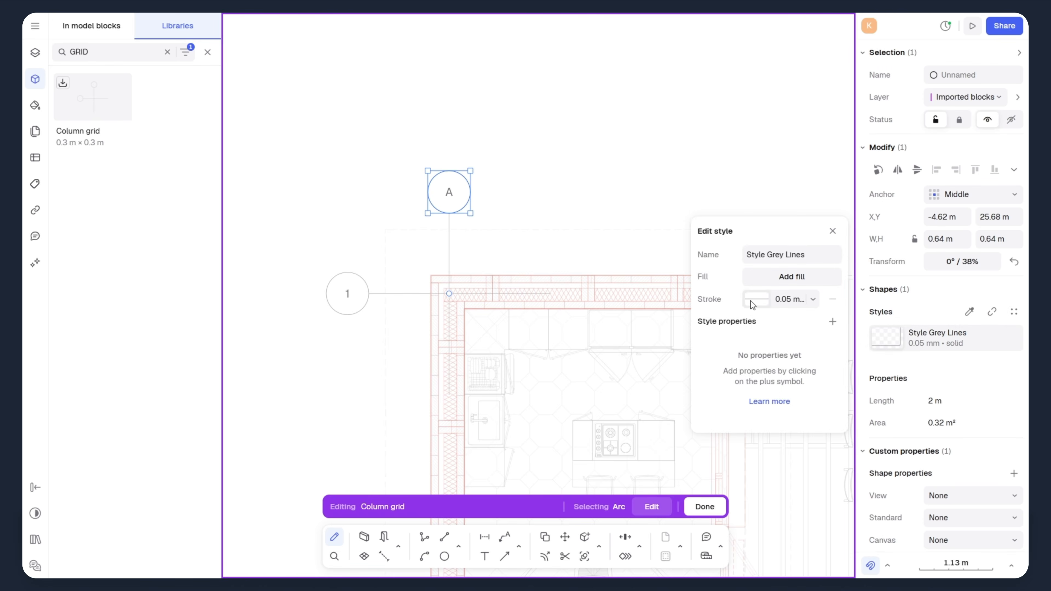
pyautogui.click(751, 300)
pyautogui.click(748, 358)
pyautogui.click(450, 252)
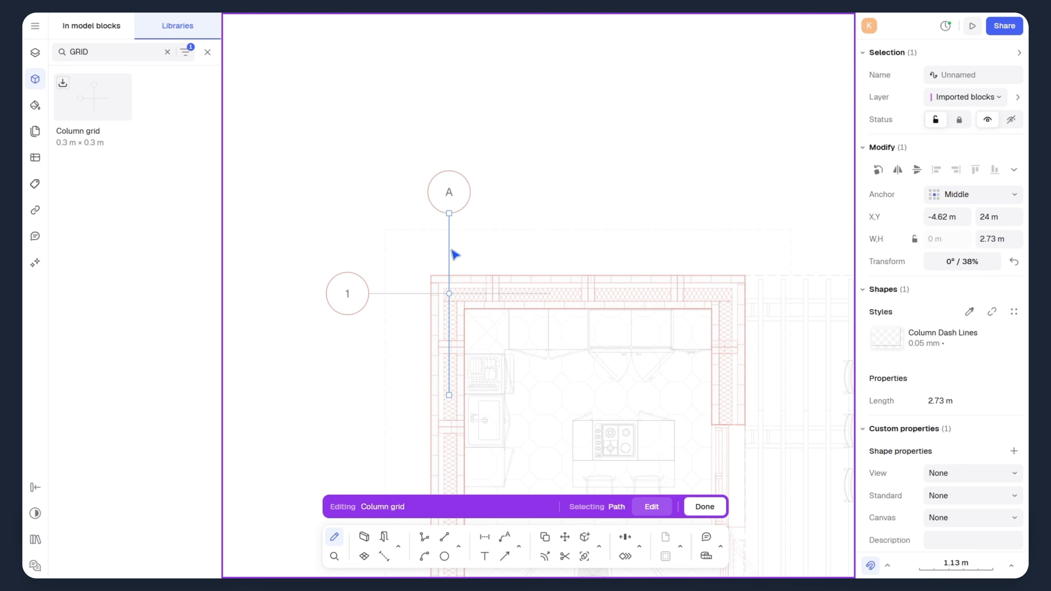
pyautogui.click(1012, 339)
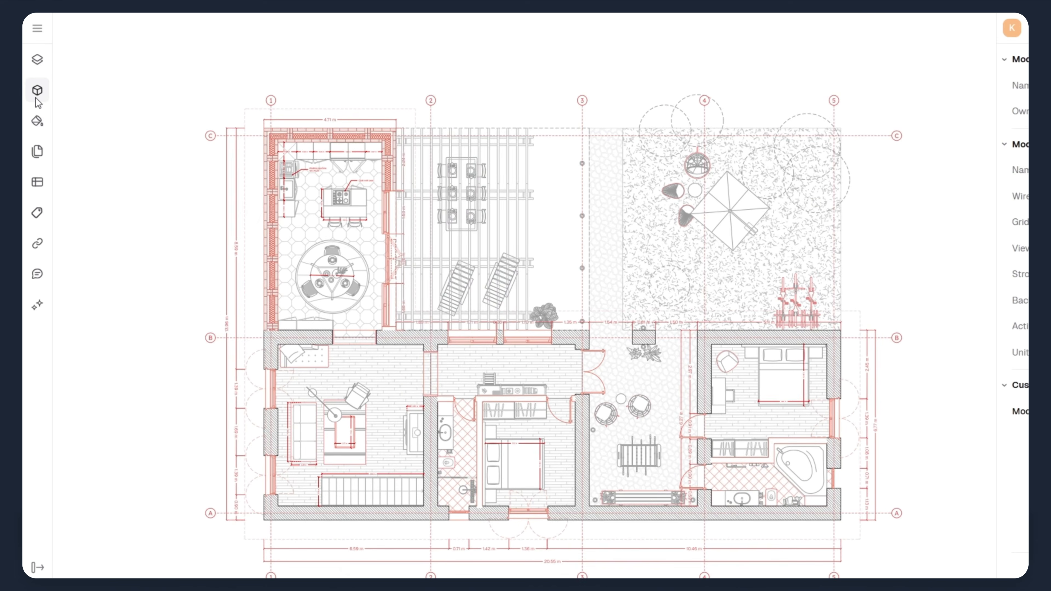
# Search the block libraries for PEOPLE and open the People - 3 views library
pyautogui.click(35, 80)
pyautogui.click(64, 56)
pyautogui.click(95, 63)
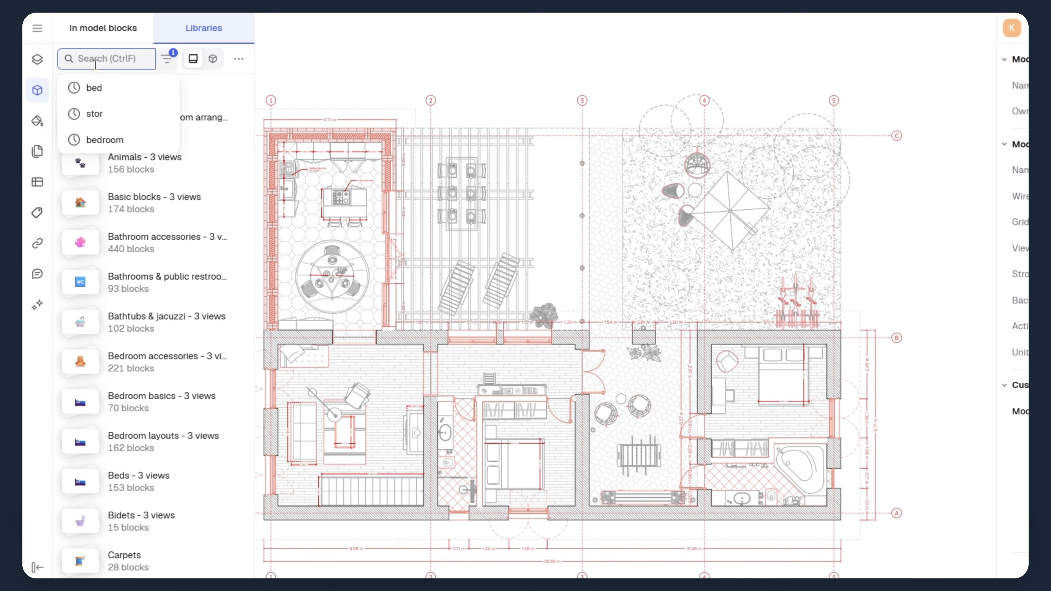
pyautogui.write('PEOPLE')
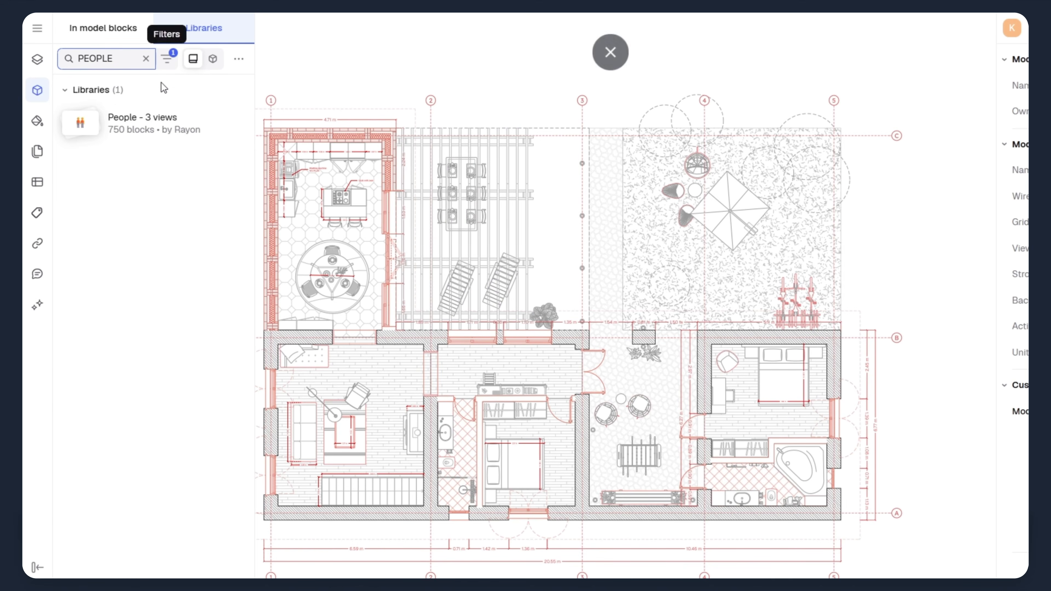
pyautogui.click(145, 121)
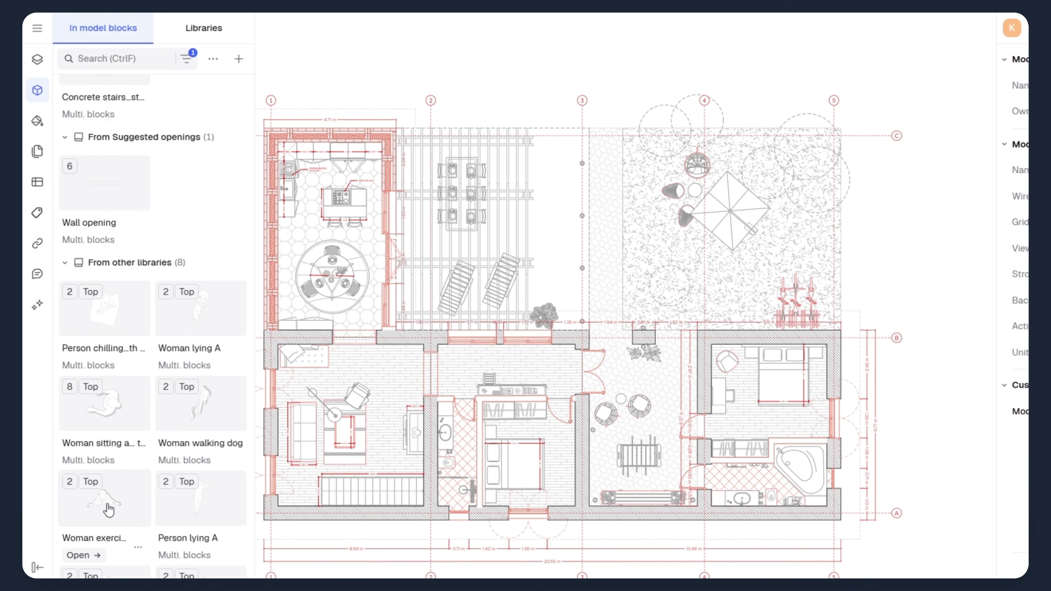
# Place Woman exercising B and Woman lying A in the living room and Person lying A on the bed between grids 4 and 5
pyautogui.moveTo(109, 510); pyautogui.dragTo(317, 364)
pyautogui.moveTo(327, 409); pyautogui.dragTo(305, 433)
pyautogui.moveTo(305, 433); pyautogui.dragTo(305, 430)
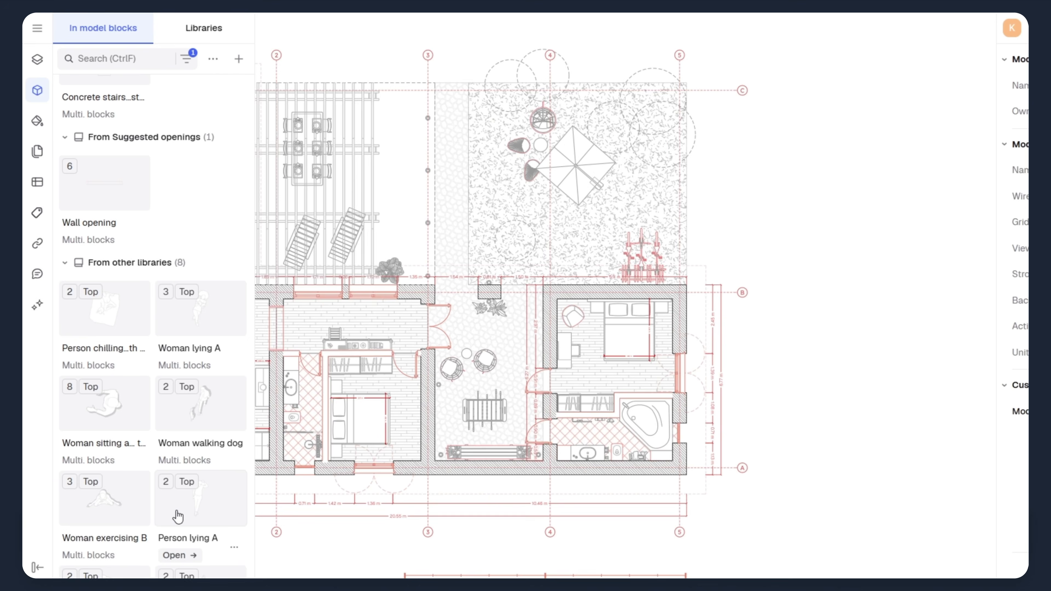
pyautogui.moveTo(177, 512); pyautogui.dragTo(635, 339)
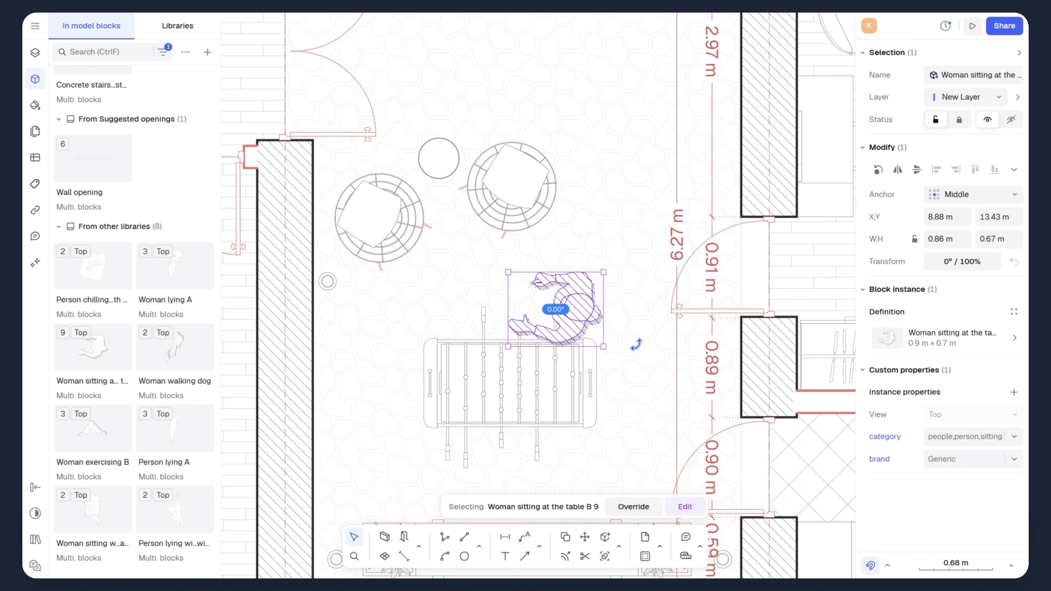
# Rotate two seated women around the courtyard table, and place Person lying with dog on the middle bed and Woman walking dog on the garden path
pyautogui.moveTo(636, 344); pyautogui.dragTo(549, 312)
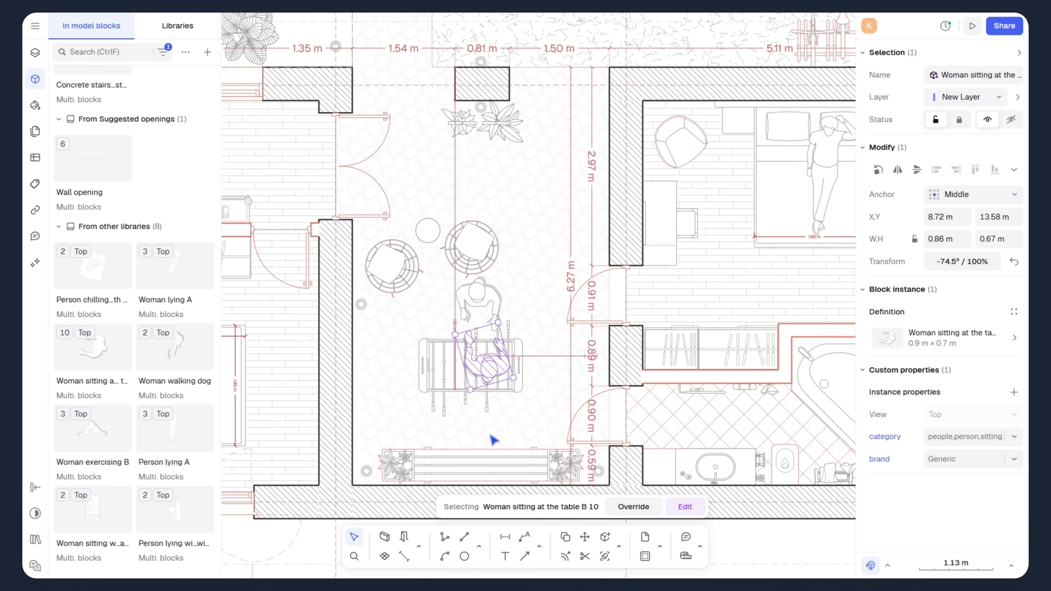
pyautogui.moveTo(493, 439); pyautogui.dragTo(511, 445)
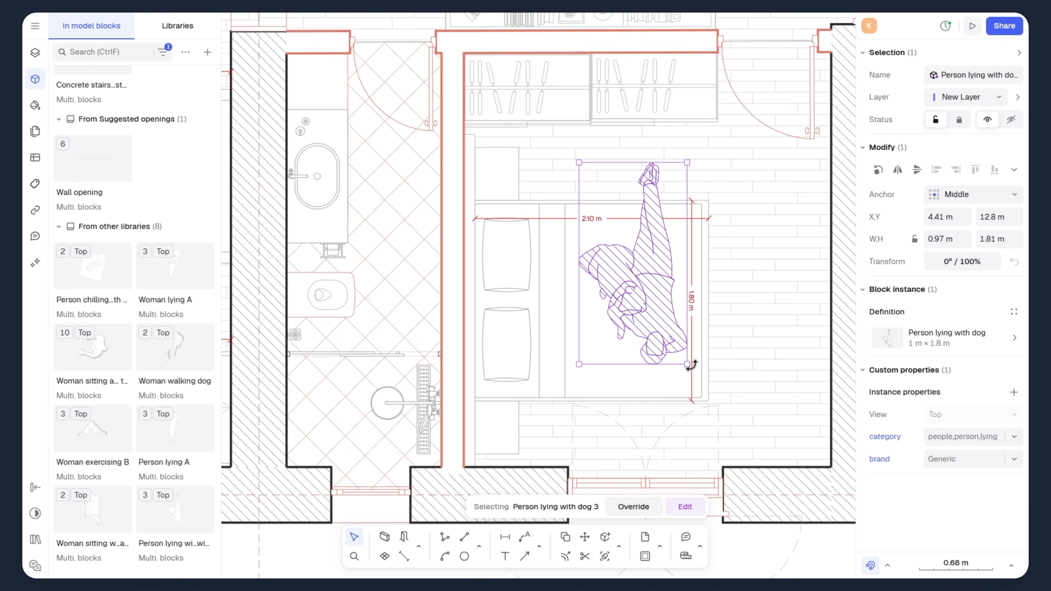
pyautogui.moveTo(687, 364); pyautogui.dragTo(540, 334)
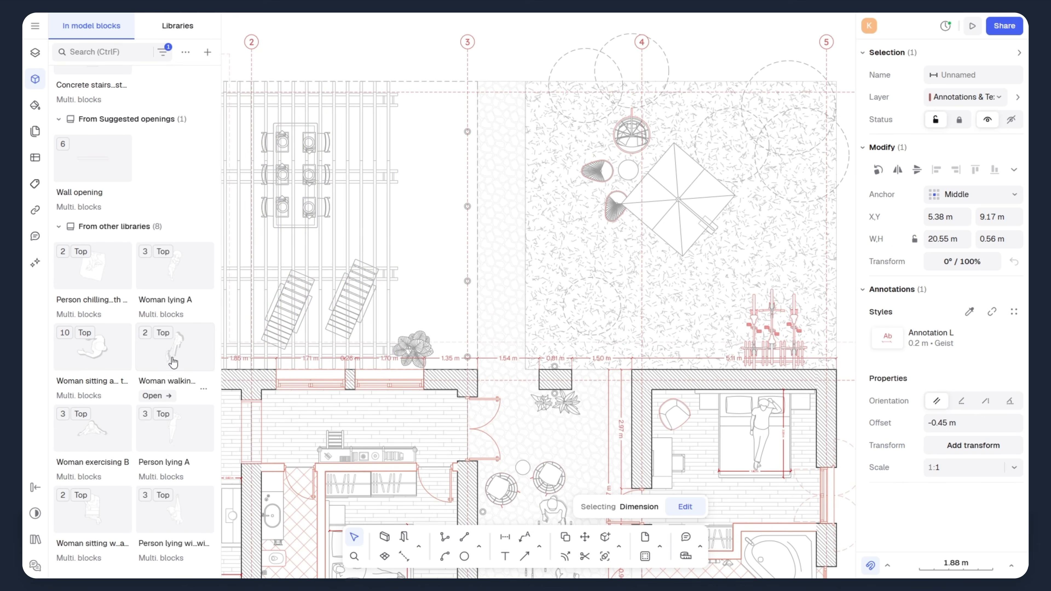
pyautogui.moveTo(173, 363); pyautogui.dragTo(511, 259)
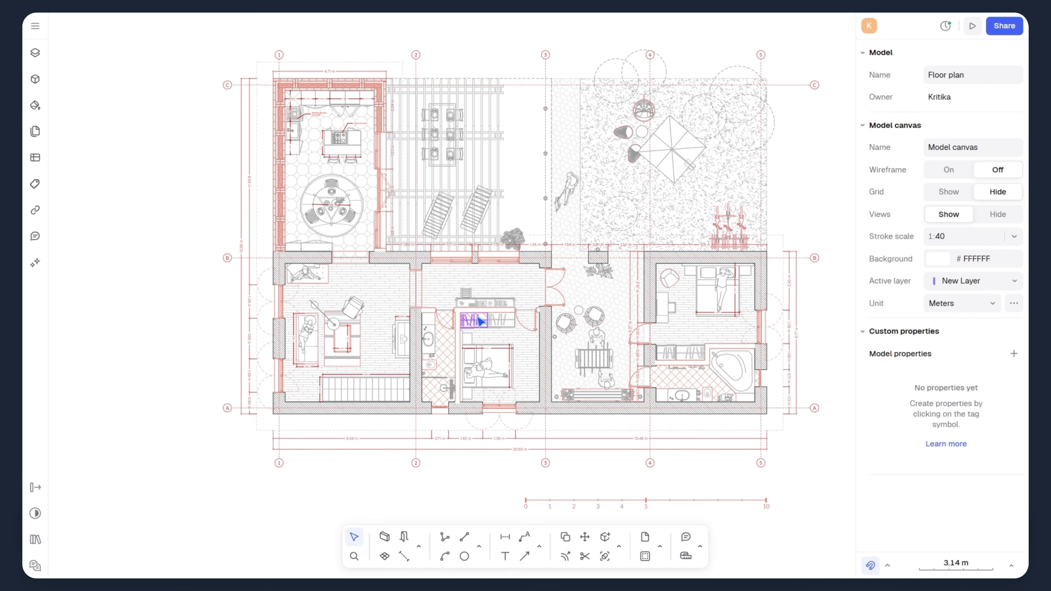
pyautogui.moveTo(508, 277); pyautogui.dragTo(479, 331)
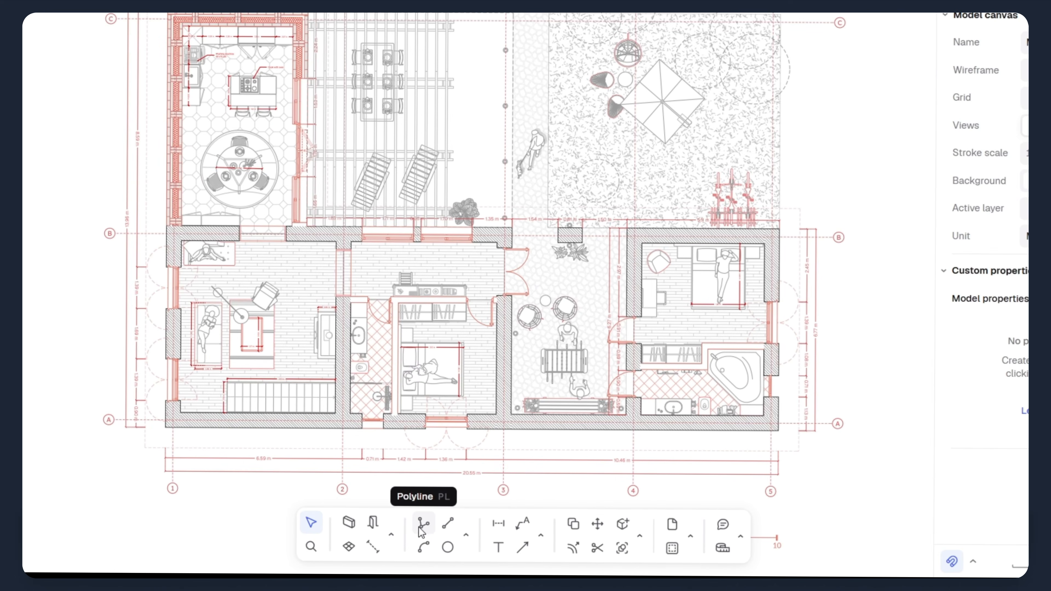
# Draw a closed polyline shadow outline about 6.34 × 7.73 m along the outer walls of the bedroom wing between grids 4 and 5
pyautogui.click(421, 530)
pyautogui.moveTo(522, 329); pyautogui.dragTo(290, 372, button='middle')
pyautogui.scroll(5, 373, 281)
pyautogui.click(270, 345)
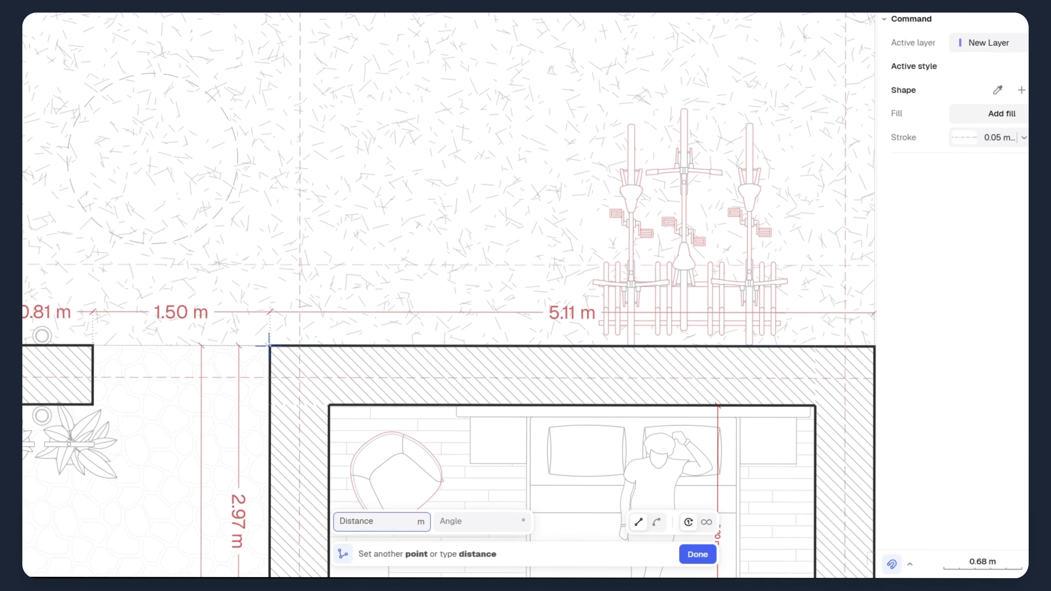
pyautogui.scroll(-4, 337, 228)
pyautogui.click(577, 239)
pyautogui.moveTo(576, 505); pyautogui.dragTo(575, 371, button='middle')
pyautogui.scroll(5, 573, 376)
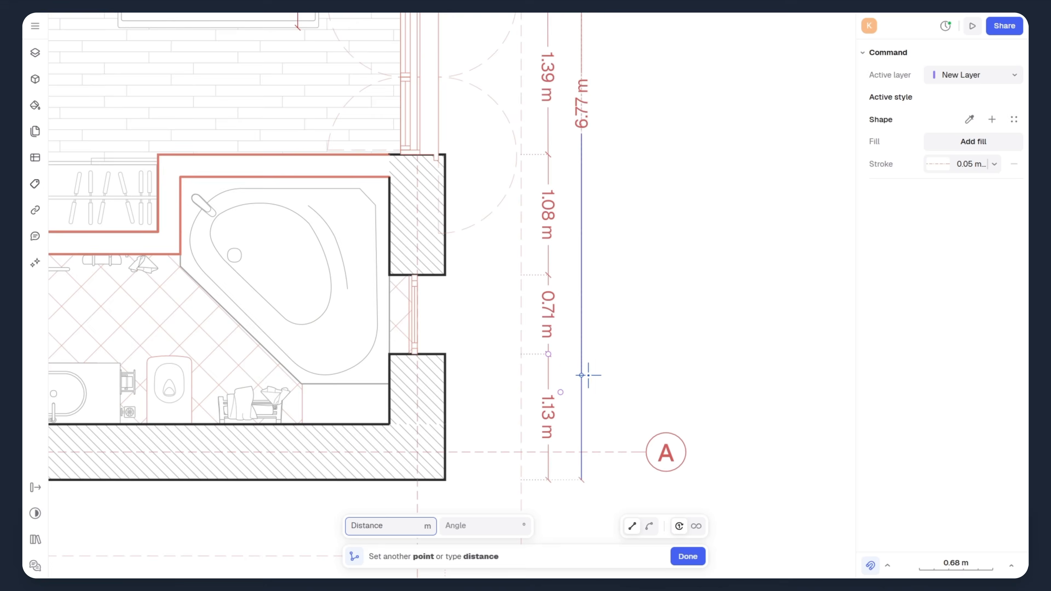
pyautogui.click(582, 479)
pyautogui.click(445, 479)
pyautogui.scroll(-7, 486, 489)
pyautogui.scroll(5, 487, 341)
pyautogui.click(463, 297)
pyautogui.click(124, 297)
# Give the bedroom wing's shadow outline a solid black 000000 fill at 10 % opacity and remove its stroke
pyautogui.scroll(-5, 633, 221)
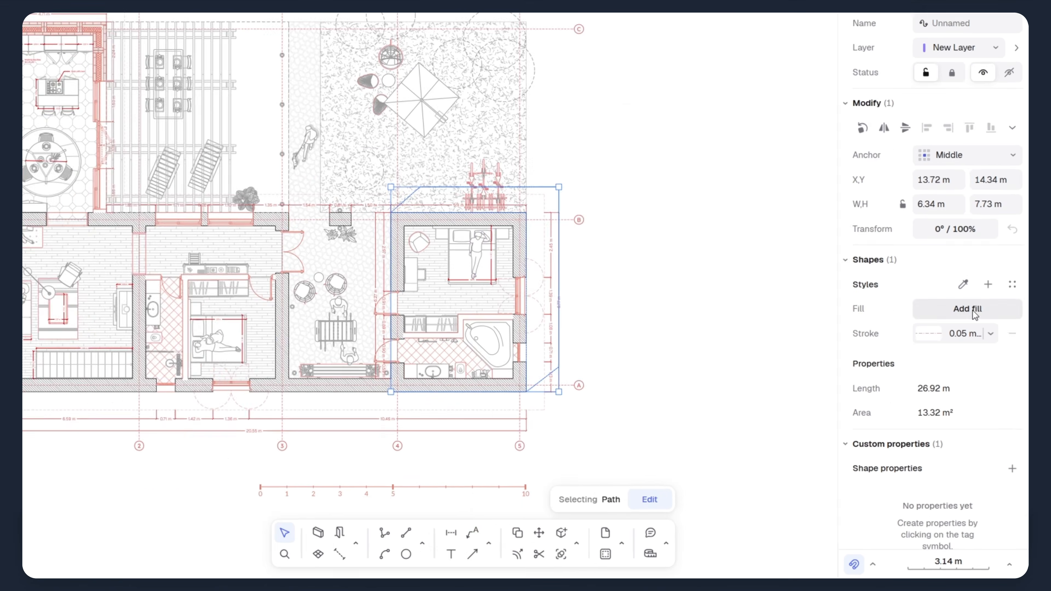
pyautogui.click(973, 333)
pyautogui.click(710, 318)
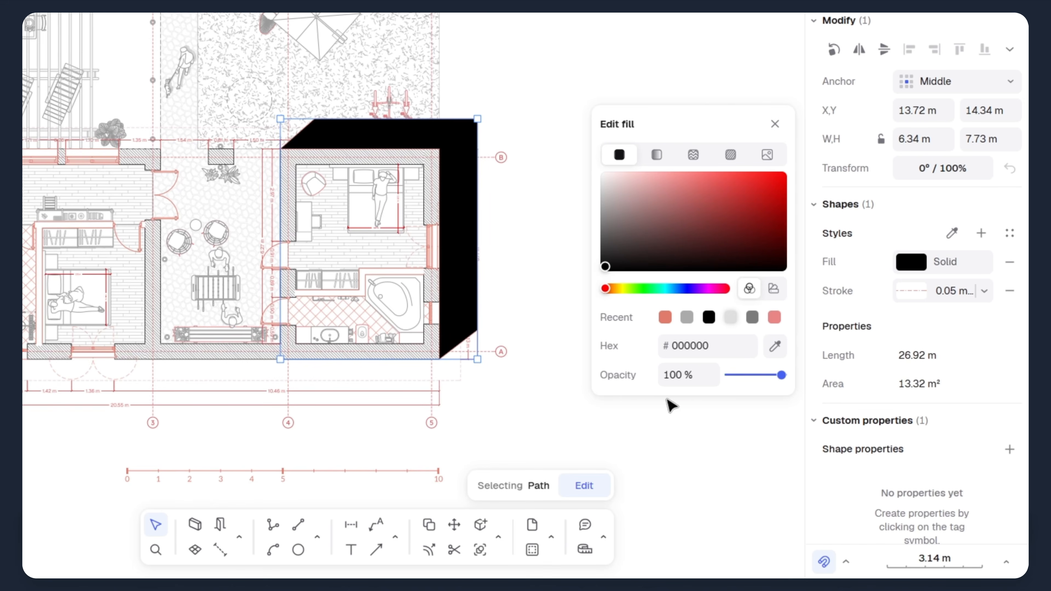
pyautogui.click(704, 368)
pyautogui.write('10')
pyautogui.press('Return')
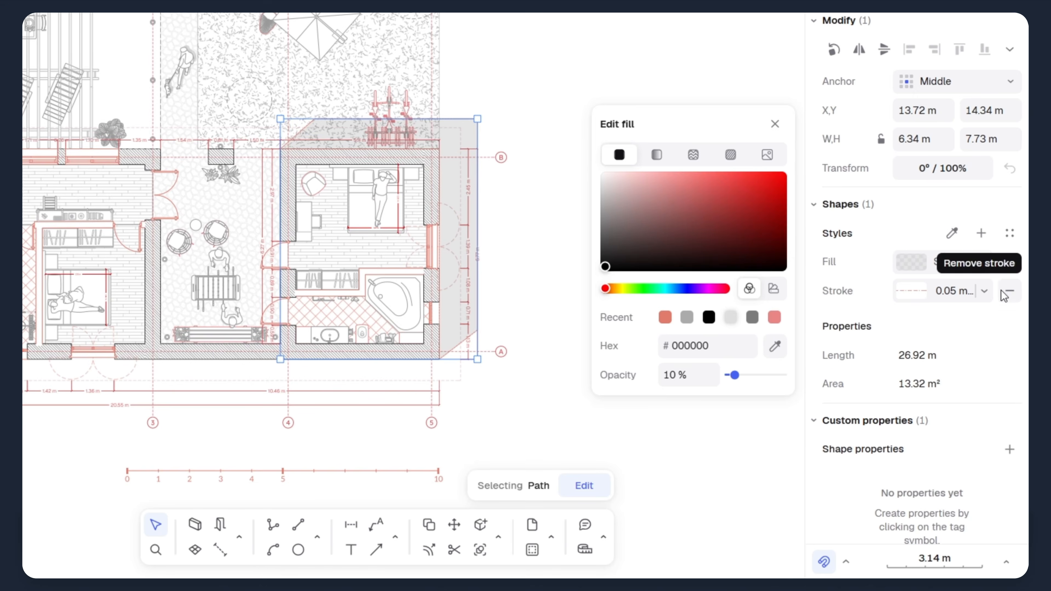
pyautogui.click(1010, 291)
pyautogui.click(623, 306)
# Draw a shadow polyline about 2.05 × 1.37 m at the wall corner near grid B3 and copy the bedroom shadow's style to it
pyautogui.hscroll(-5, 600, 319)
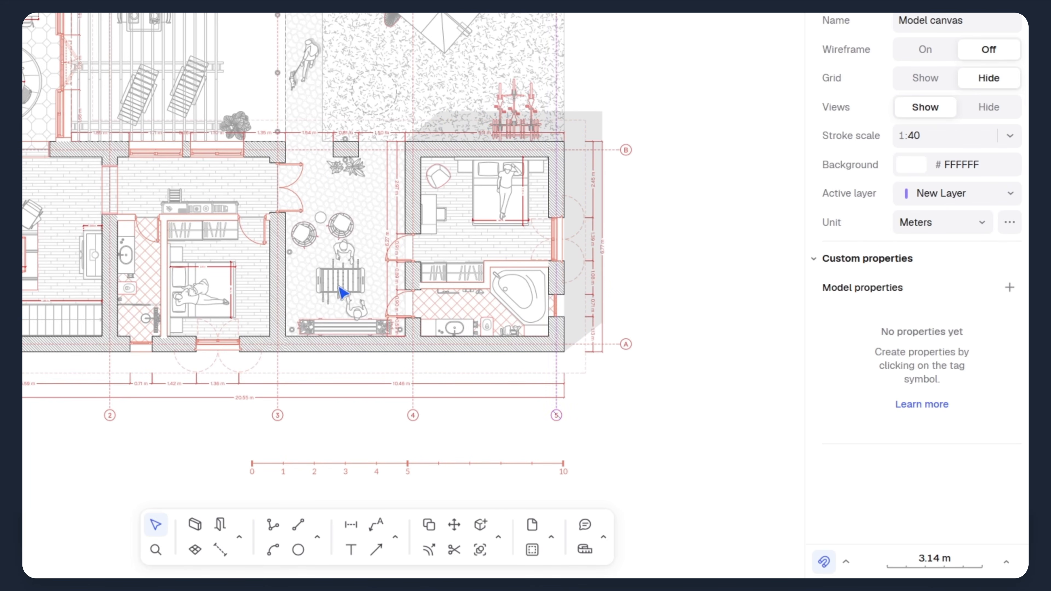
pyautogui.click(270, 516)
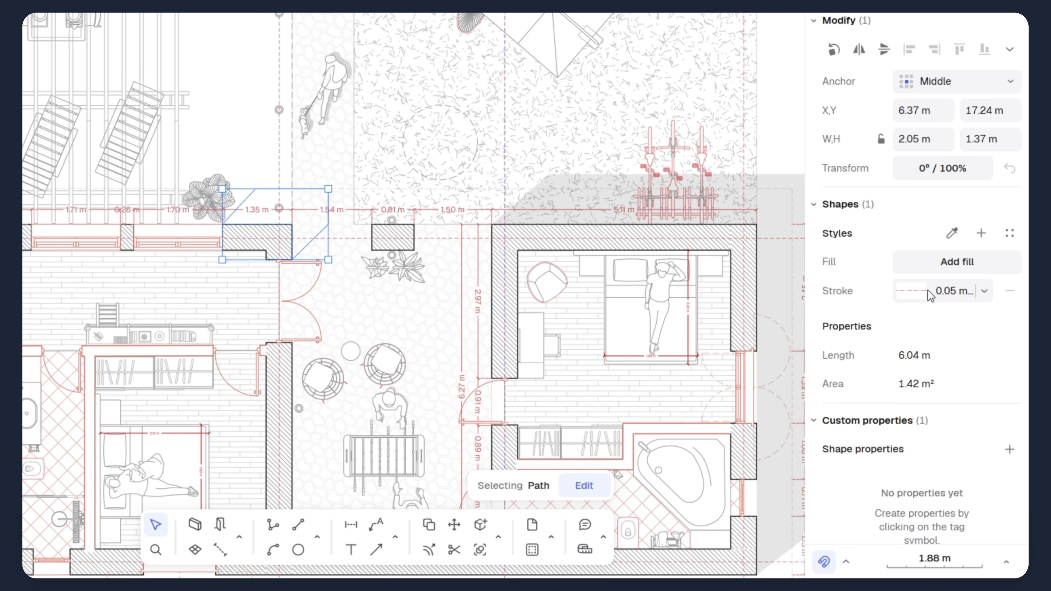
pyautogui.click(953, 234)
pyautogui.click(778, 182)
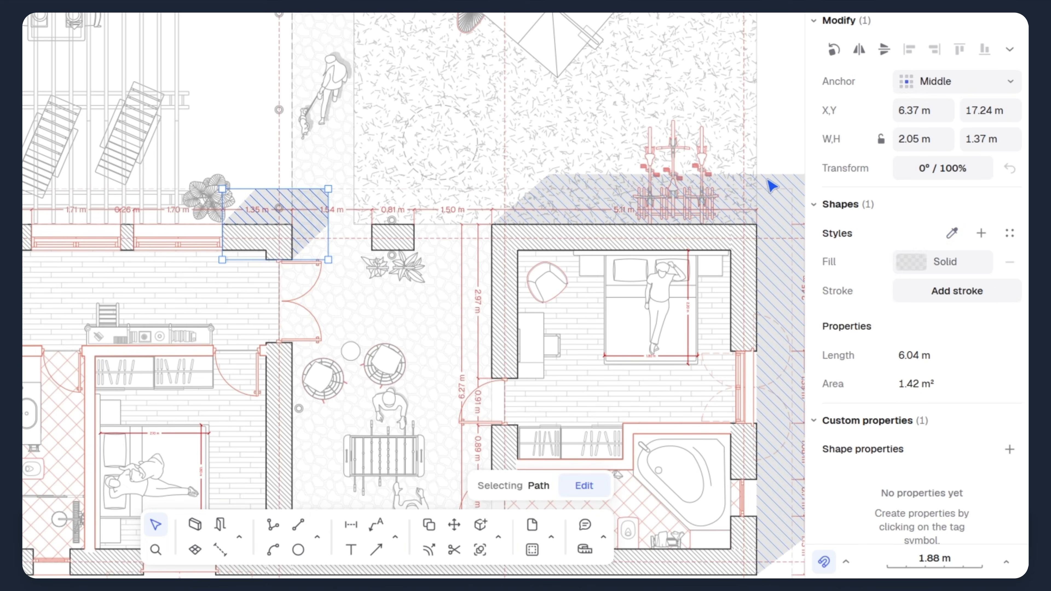
pyautogui.click(782, 106)
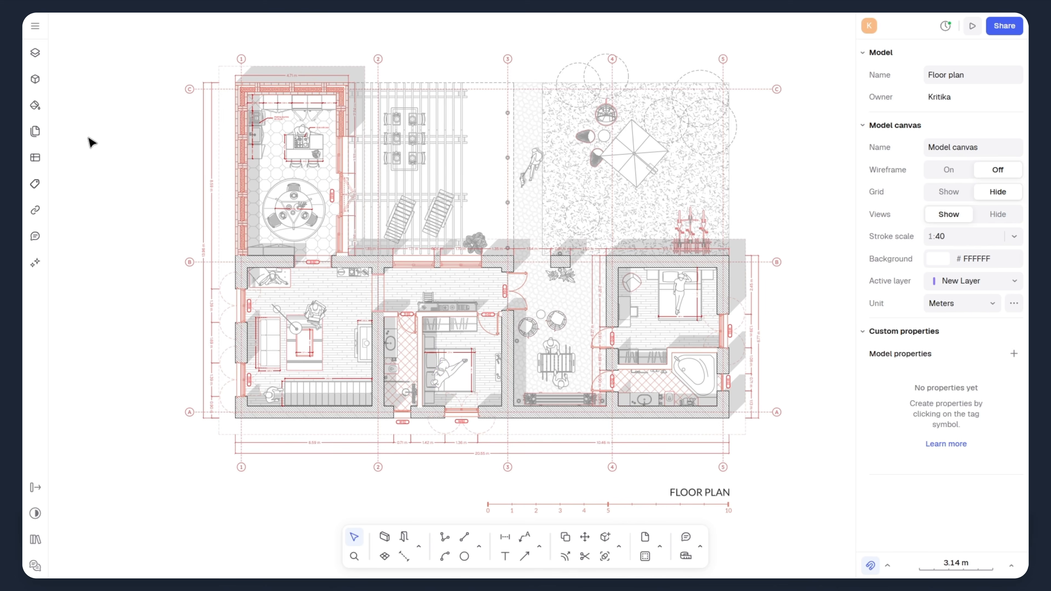
# Create a new paper canvas named Final presentation
pyautogui.click(35, 53)
pyautogui.click(207, 26)
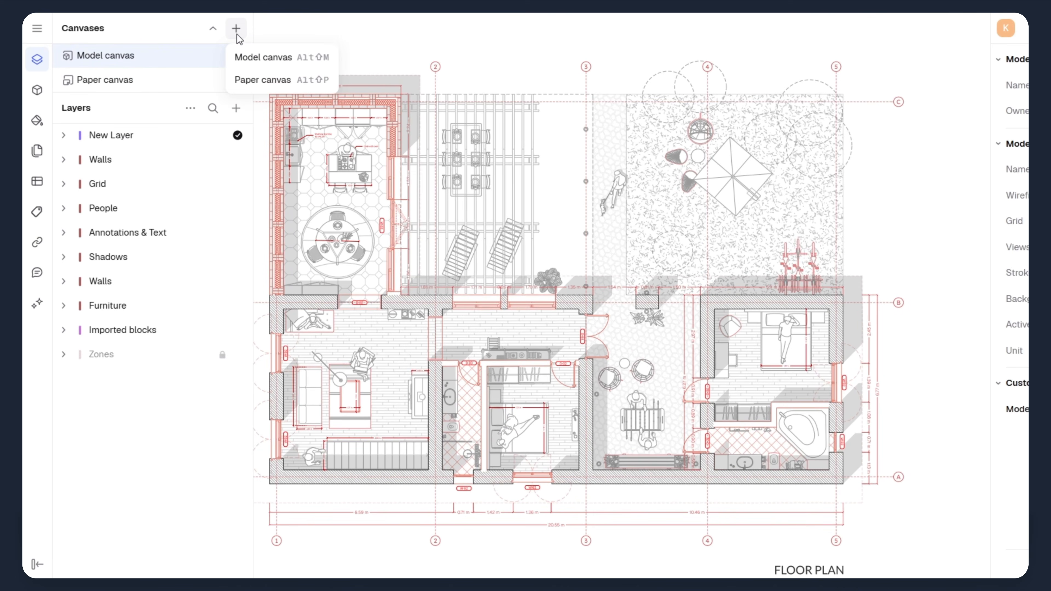
pyautogui.click(260, 81)
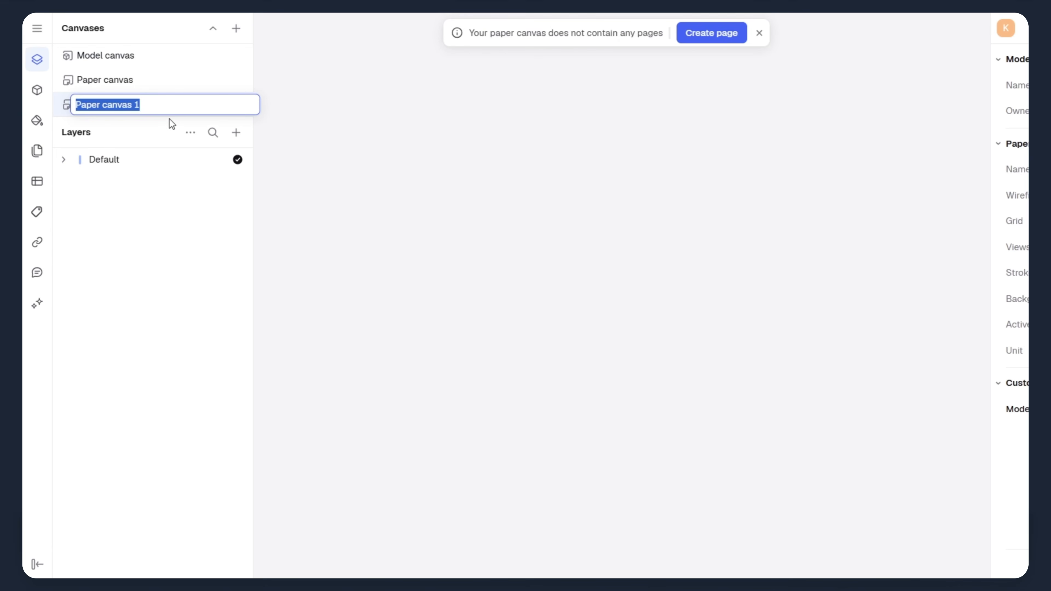
pyautogui.press('BackSpace')
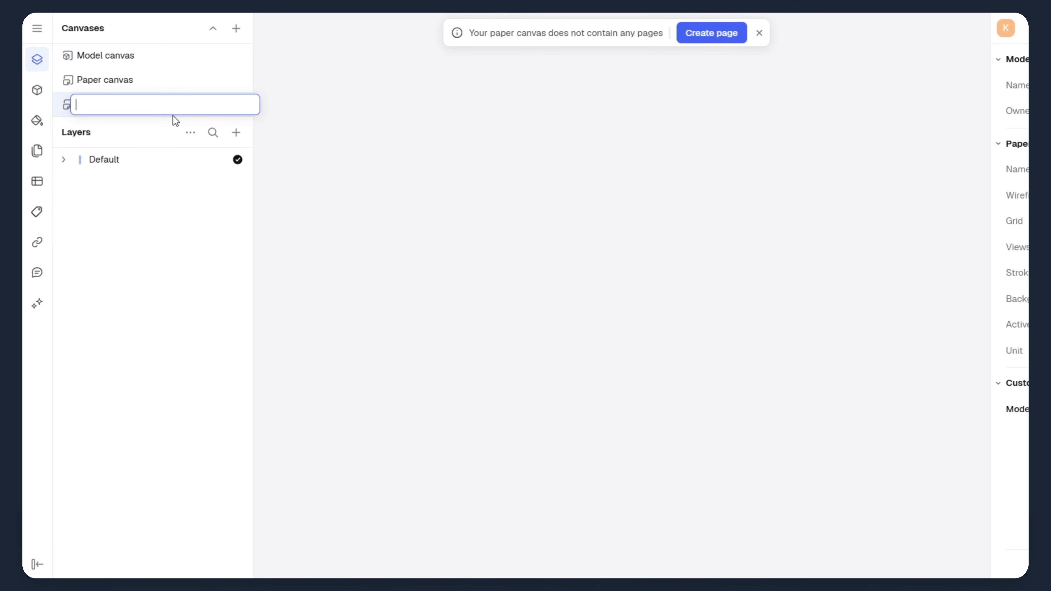
pyautogui.write('Final presentation')
pyautogui.click(363, 187)
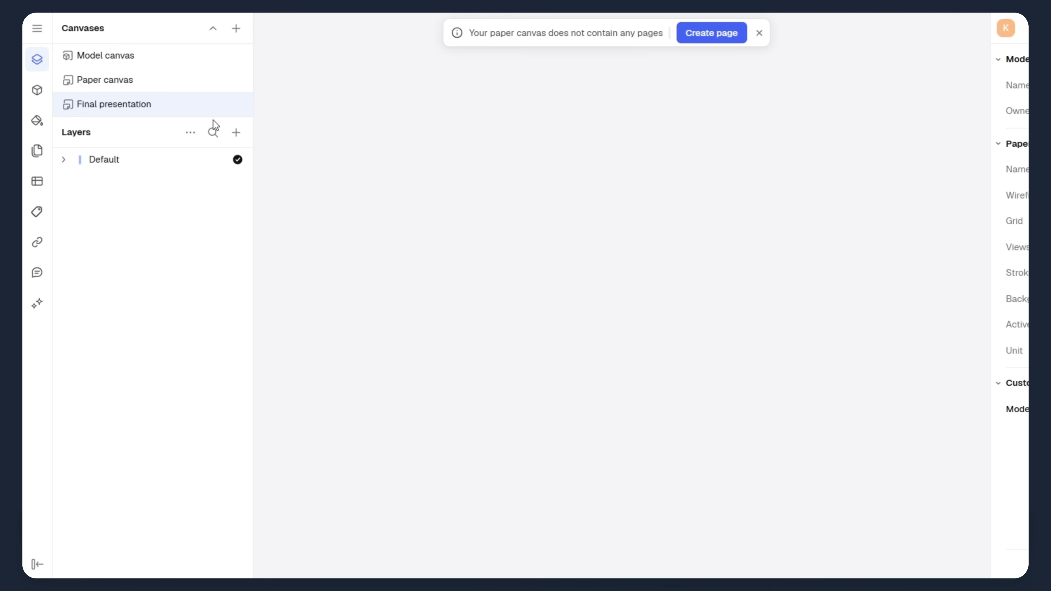
# Add a new page to the Final presentation canvas, keep its default name and select it
pyautogui.click(37, 150)
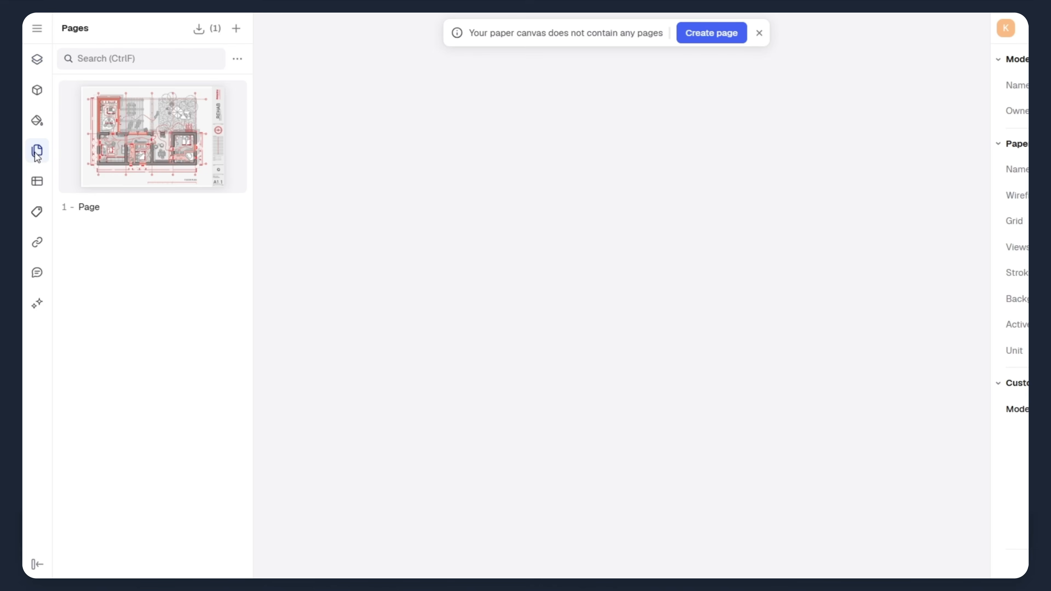
pyautogui.click(236, 28)
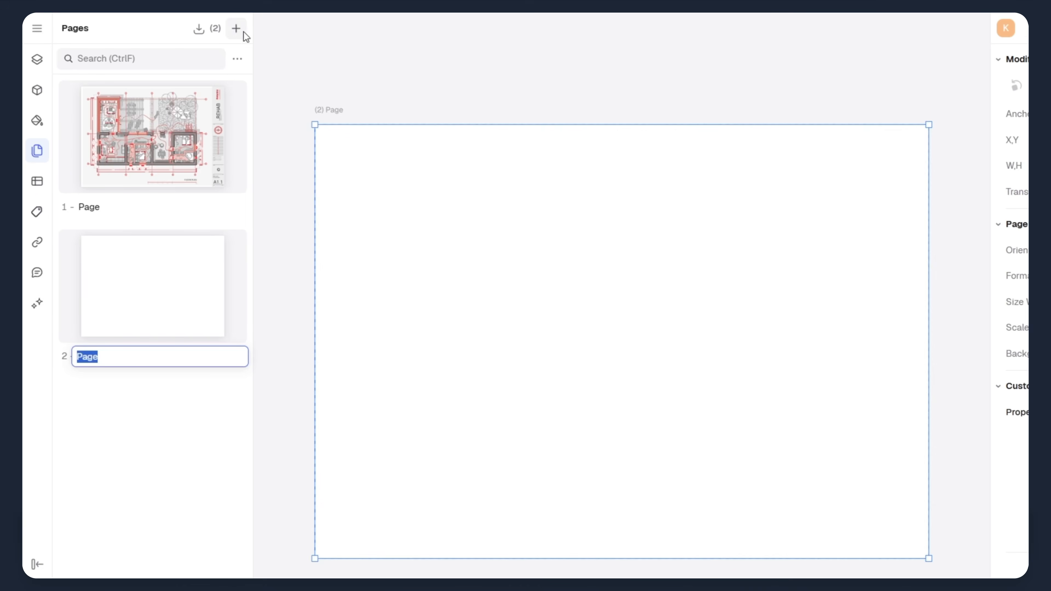
pyautogui.click(322, 90)
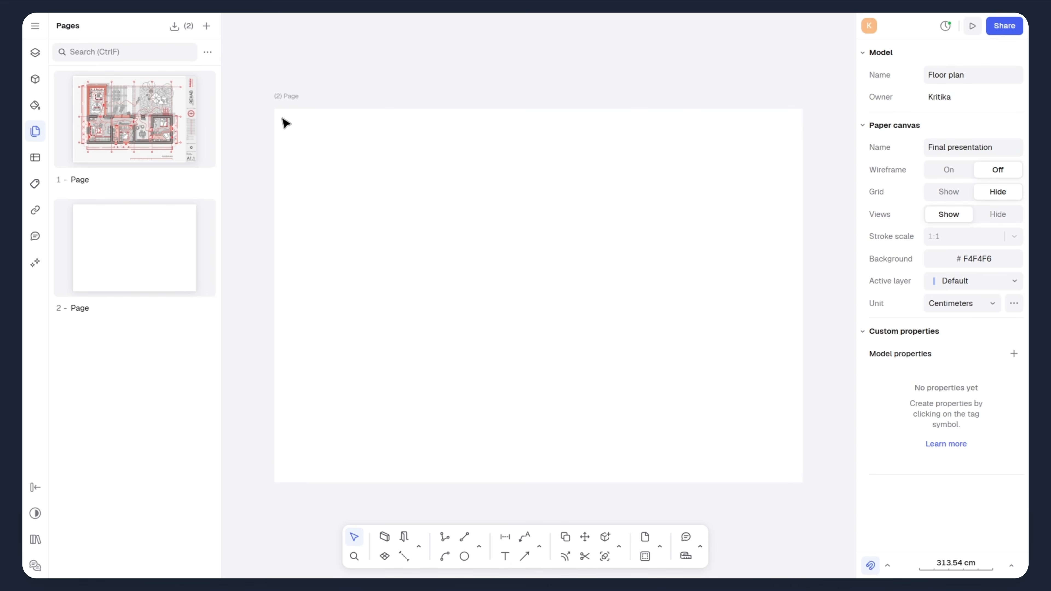
pyautogui.click(285, 100)
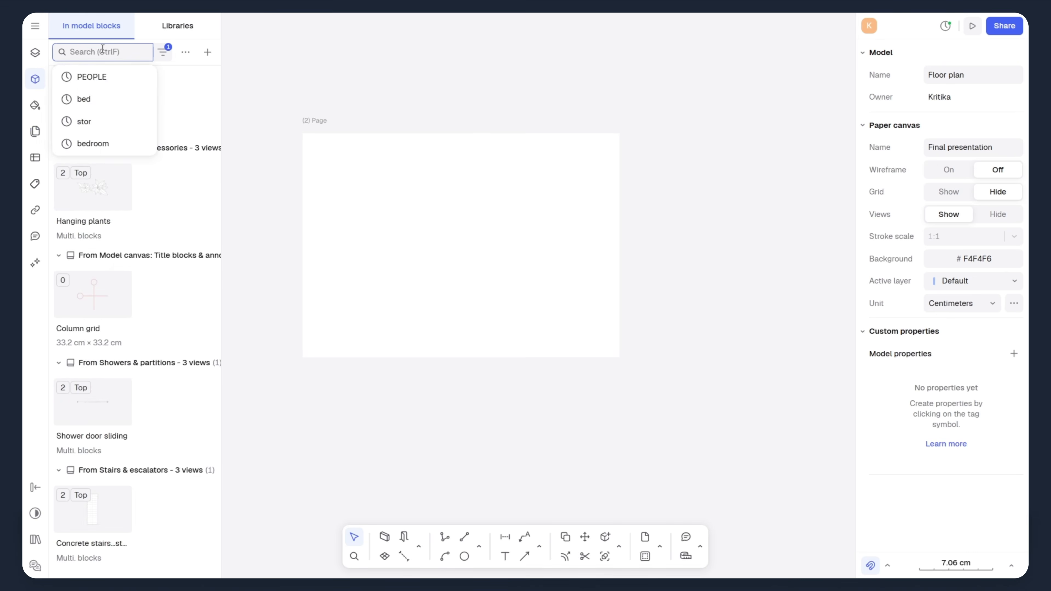
# Search the model's blocks for "tit" and place the Rehab Title block on the page, scaled to 29.7 × 21 cm
pyautogui.write('tit')
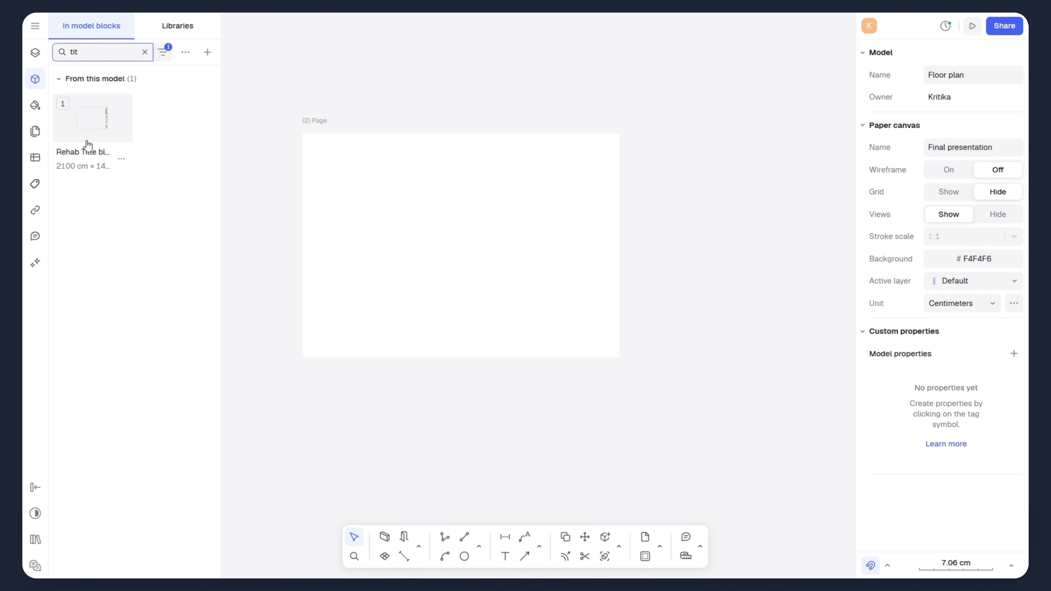
pyautogui.moveTo(93, 117); pyautogui.dragTo(464, 225)
pyautogui.moveTo(776, 466); pyautogui.dragTo(376, 217)
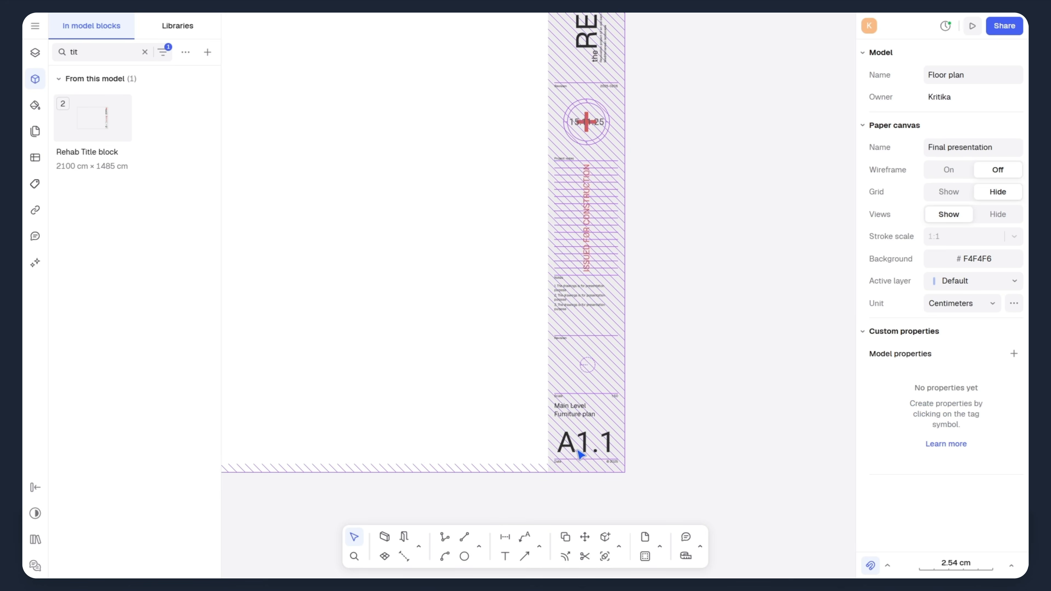
# Set the Rehab Title block's page number to 101
pyautogui.scroll(4, 580, 450)
pyautogui.click(563, 439)
pyautogui.doubleClick(564, 442)
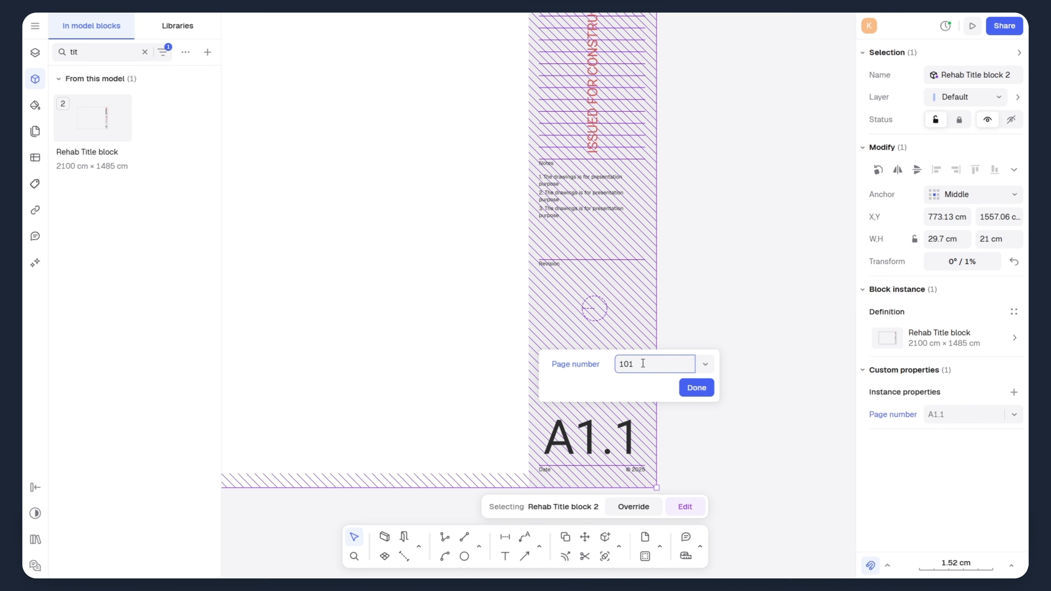
pyautogui.click(687, 392)
pyautogui.click(709, 402)
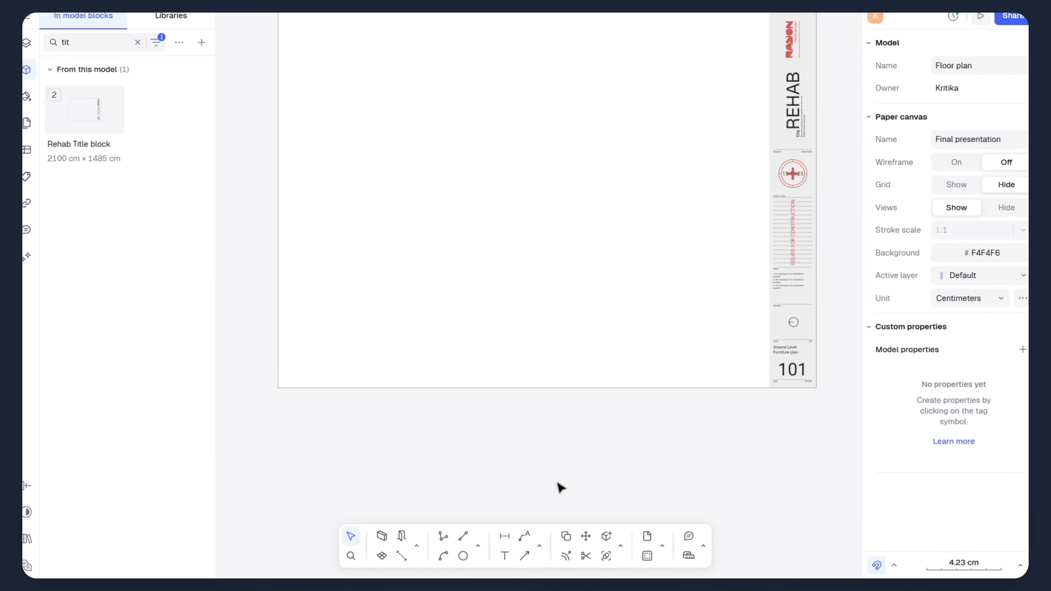
# Insert a Model canvas view about 26.6 × 20.42 cm in the page's blank area beside the title block and open it for overriding
pyautogui.scroll(-4, 558, 486)
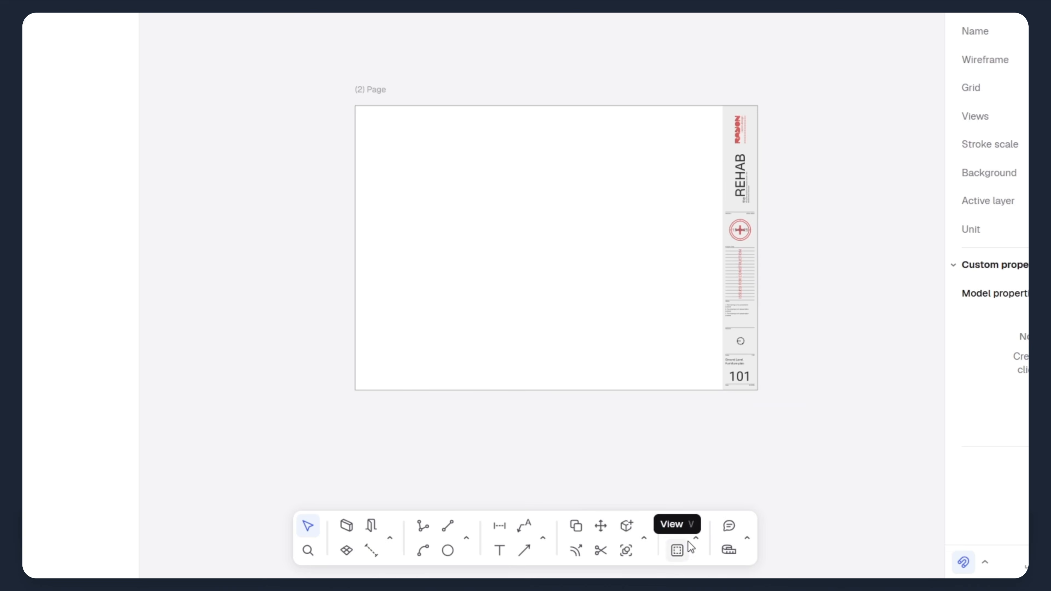
pyautogui.click(696, 539)
pyautogui.click(765, 483)
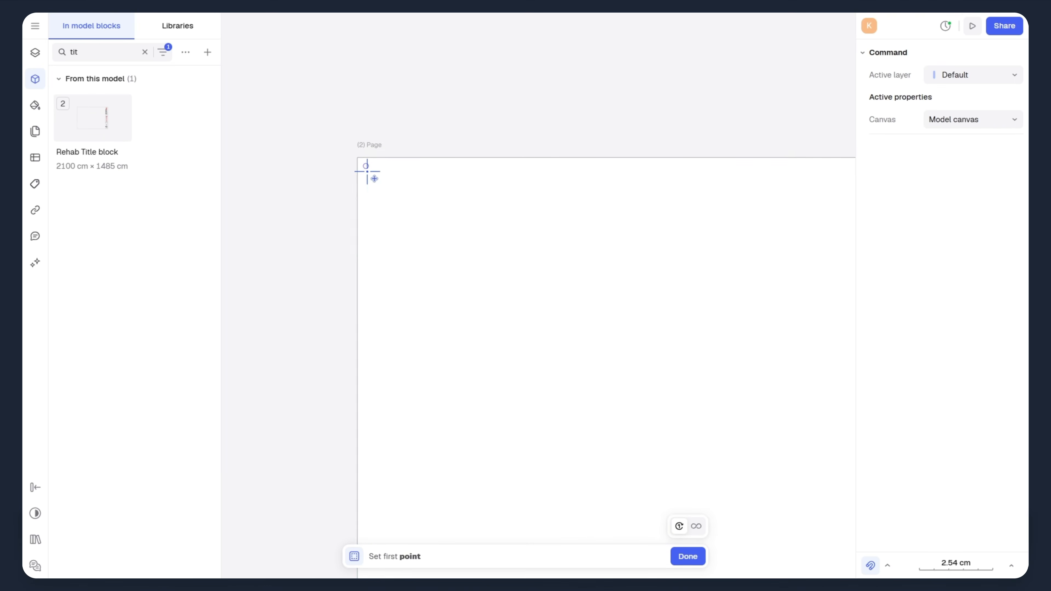
pyautogui.click(367, 172)
pyautogui.scroll(-5, 401, 245)
pyautogui.scroll(8, 668, 425)
pyautogui.click(663, 453)
pyautogui.scroll(-5, 622, 422)
pyautogui.scroll(-3, 690, 446)
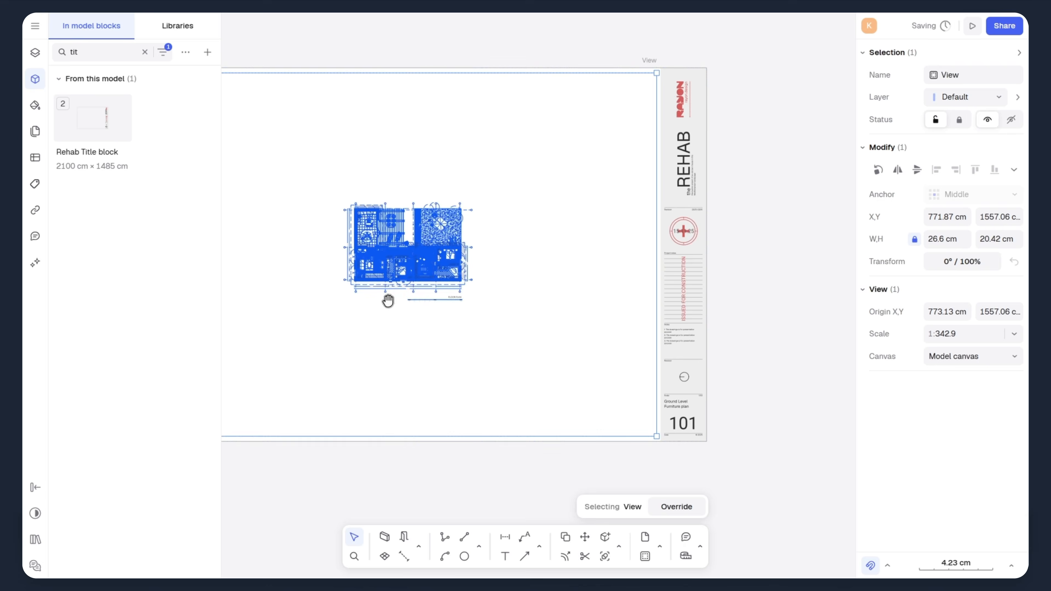
pyautogui.click(678, 507)
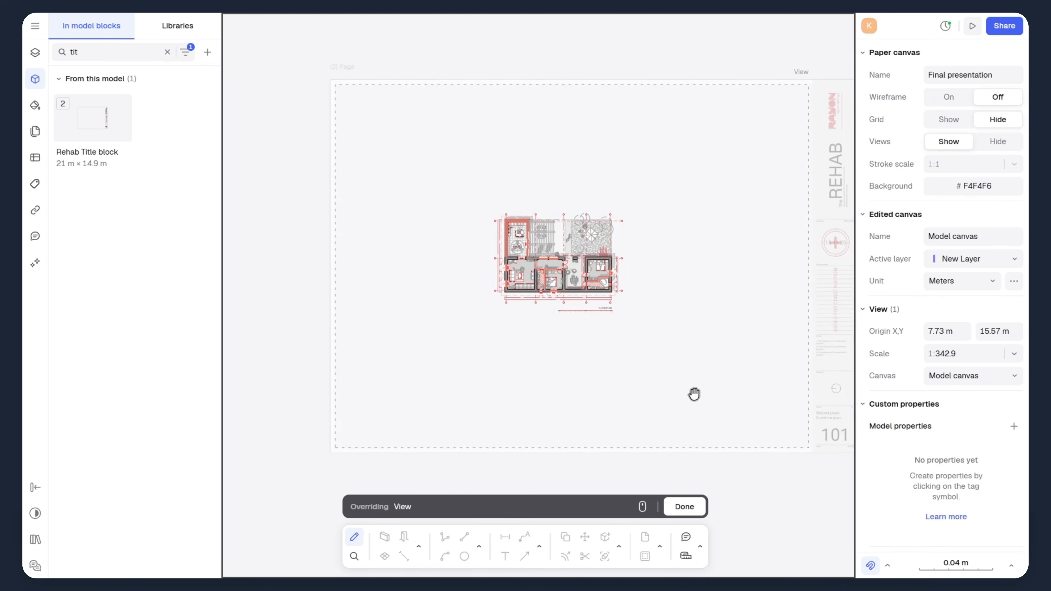
# Set the Model canvas view's scale to 1:100, centre the floor plan within the view frame and finish the override
pyautogui.scroll(5, 602, 307)
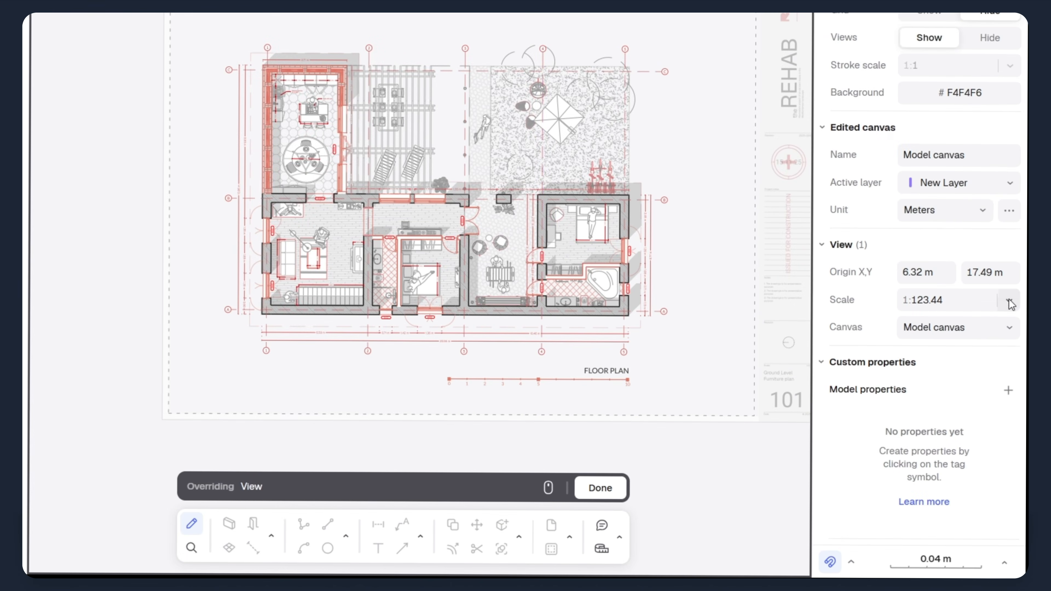
pyautogui.click(1014, 353)
pyautogui.click(936, 230)
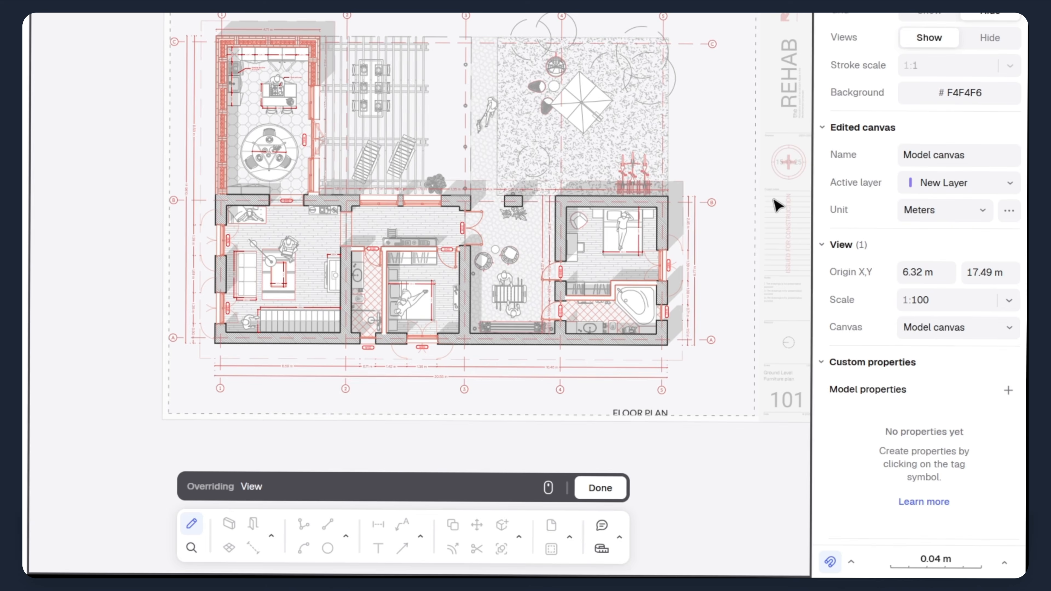
pyautogui.moveTo(453, 217); pyautogui.dragTo(472, 191, button='middle')
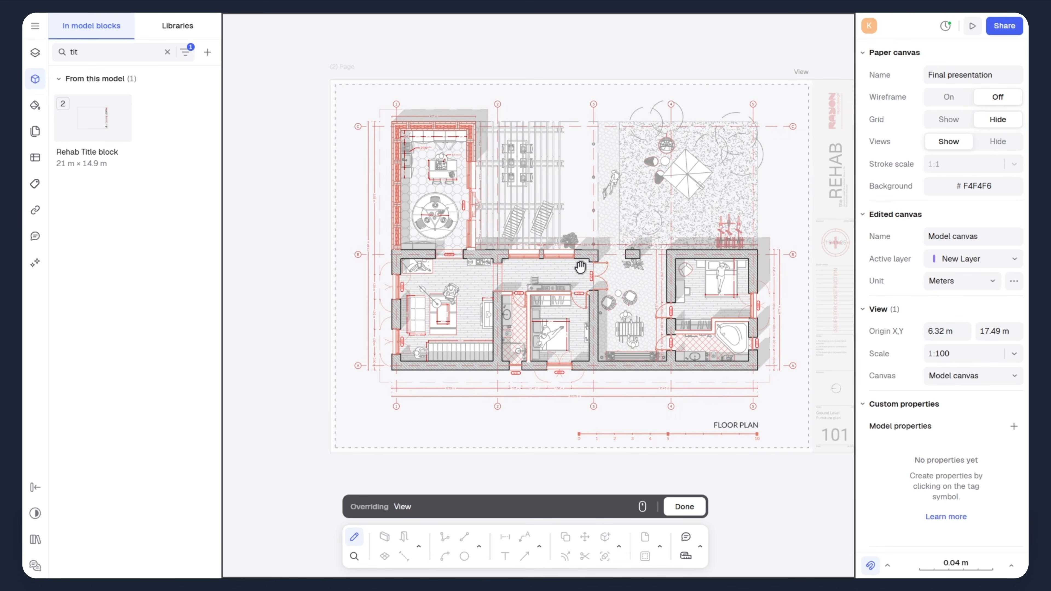
pyautogui.moveTo(580, 267); pyautogui.dragTo(573, 268, button='middle')
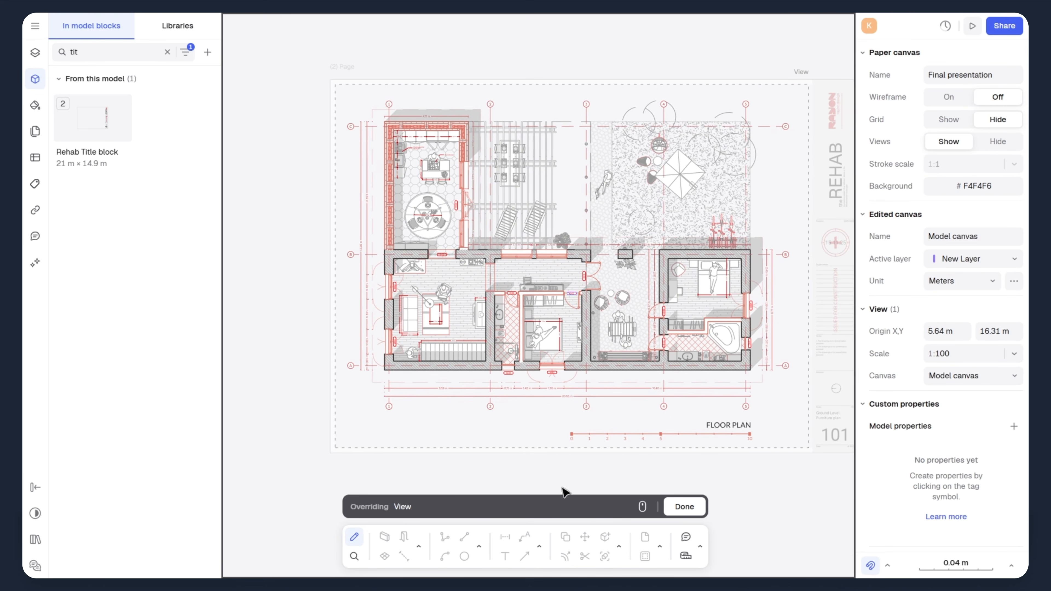
pyautogui.click(684, 506)
pyautogui.click(787, 493)
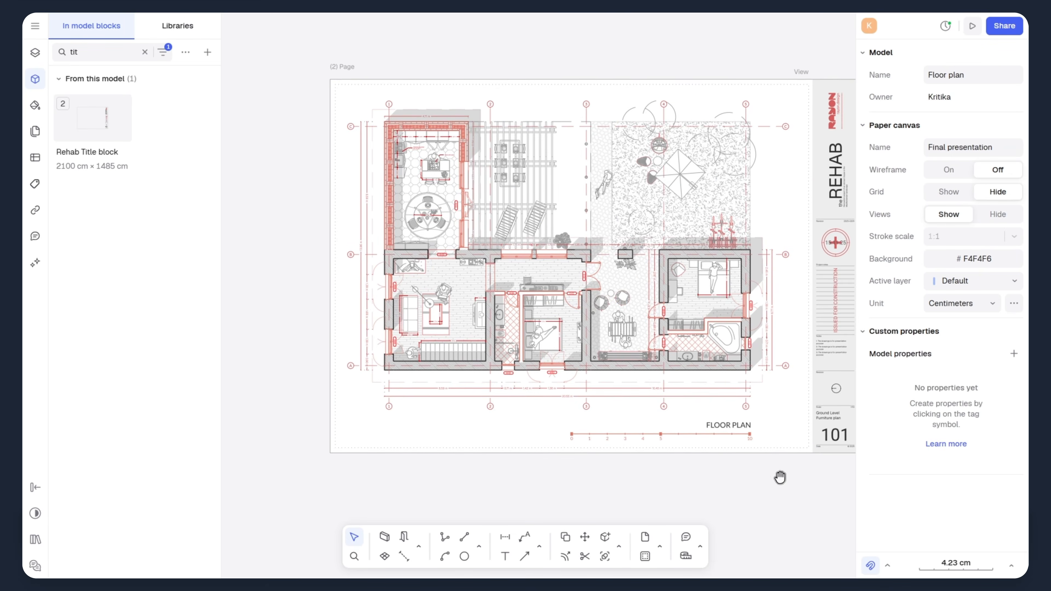
# Open the PDF export settings for the Final presentation page that holds the floor plan and title block
pyautogui.moveTo(781, 477); pyautogui.dragTo(699, 473, button='middle')
pyautogui.click(34, 135)
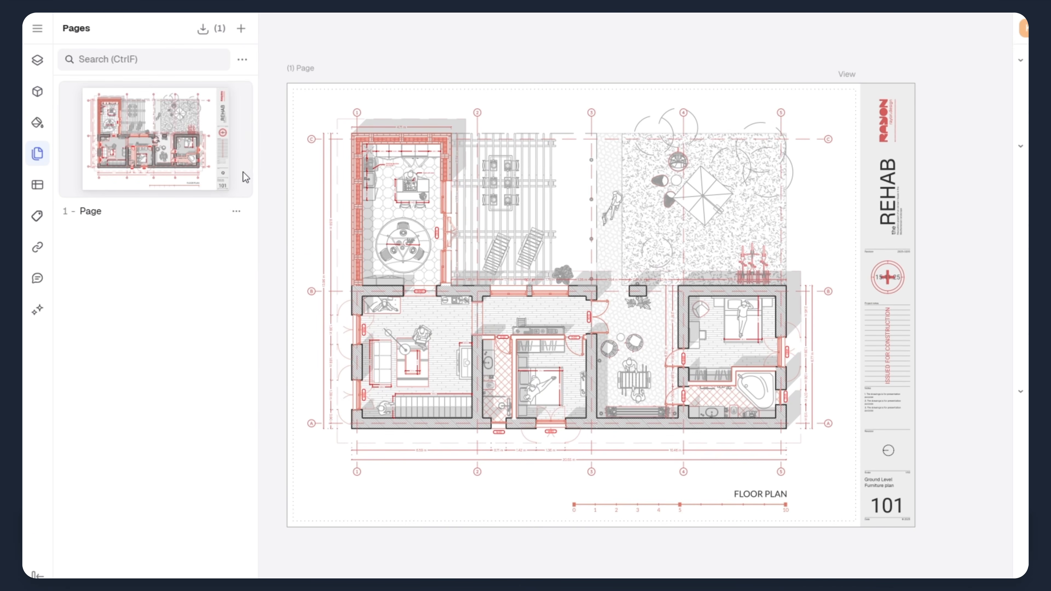
pyautogui.click(237, 212)
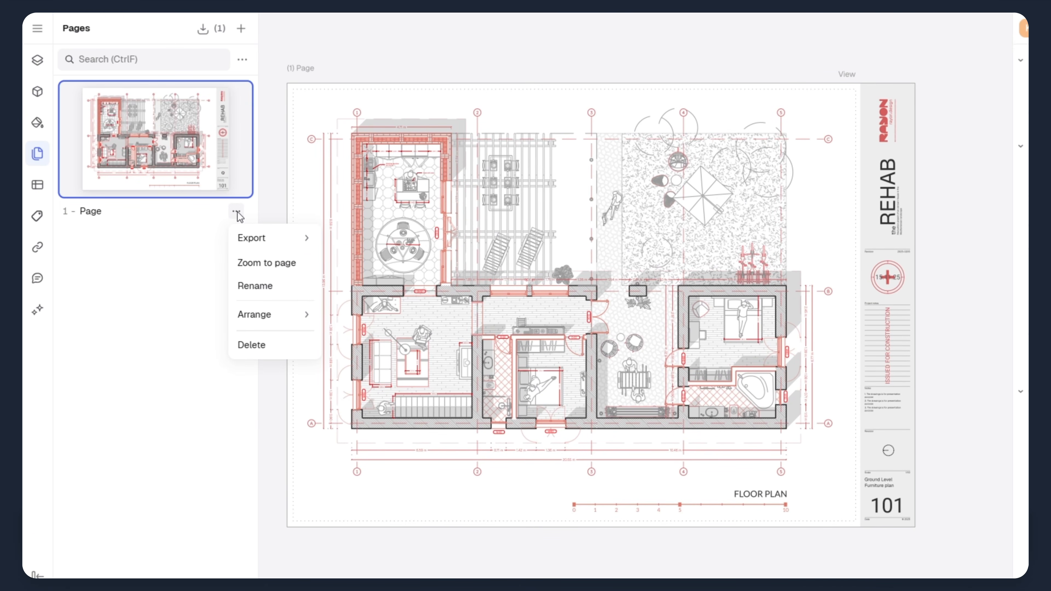
pyautogui.moveTo(275, 240)
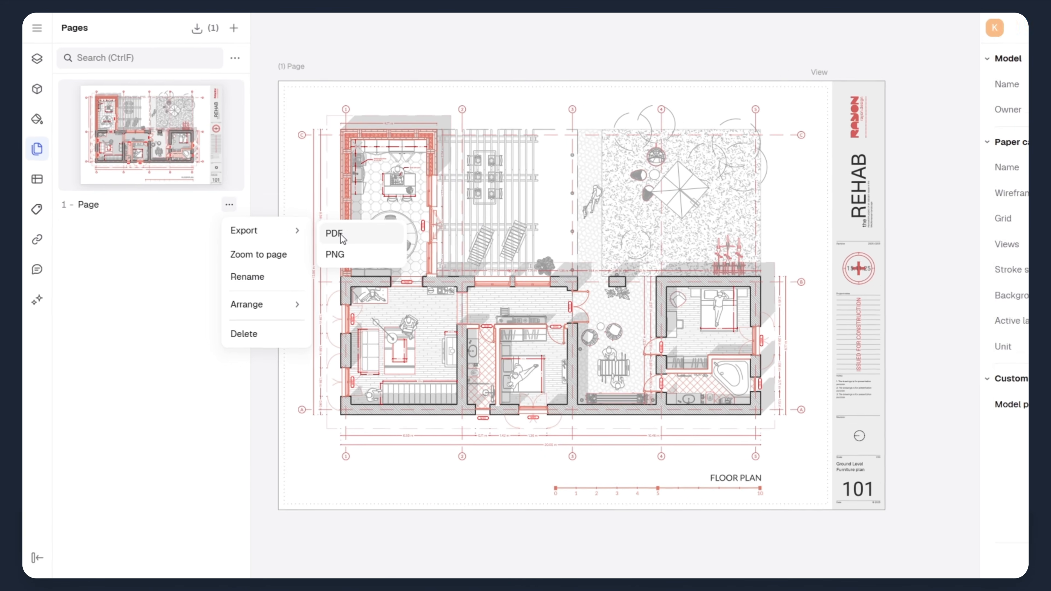
pyautogui.click(351, 242)
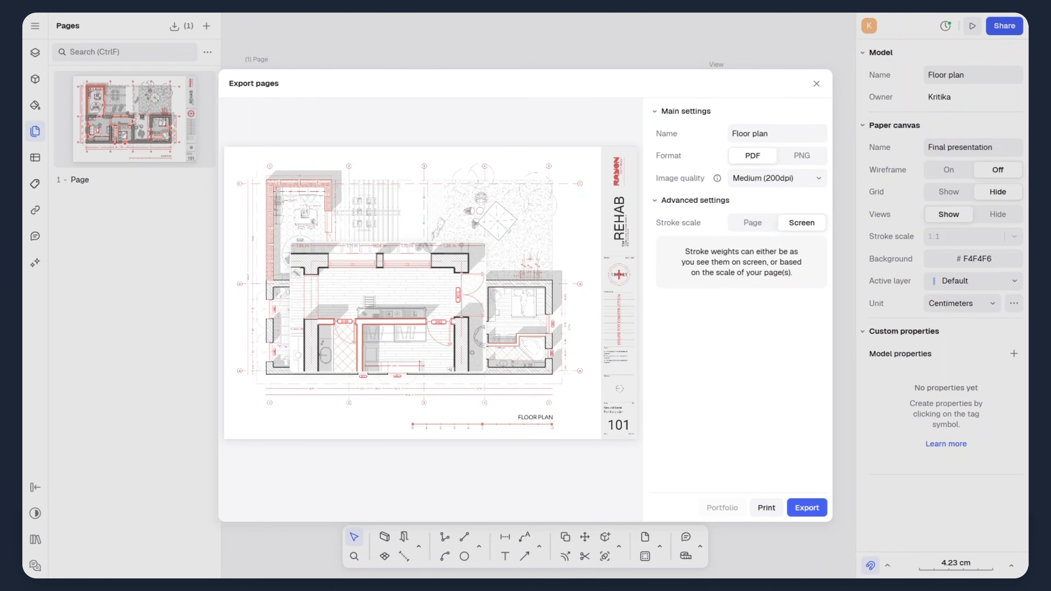